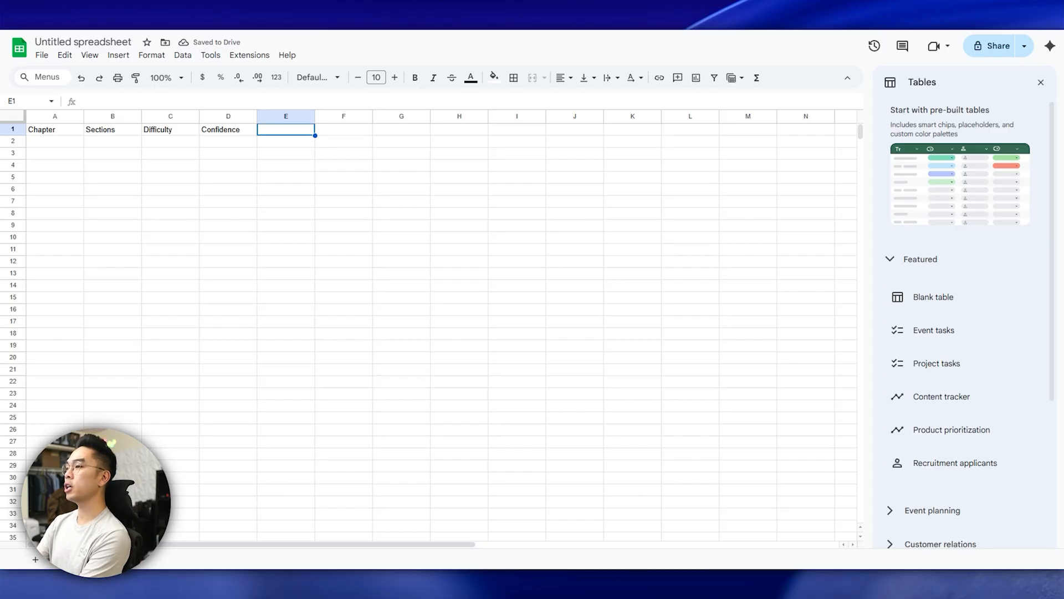
Enter the headers "Weight" in E1 and "Score" in F1.
{"action": "type", "text": "Weight"}
{"action": "key", "text": "Tab"}
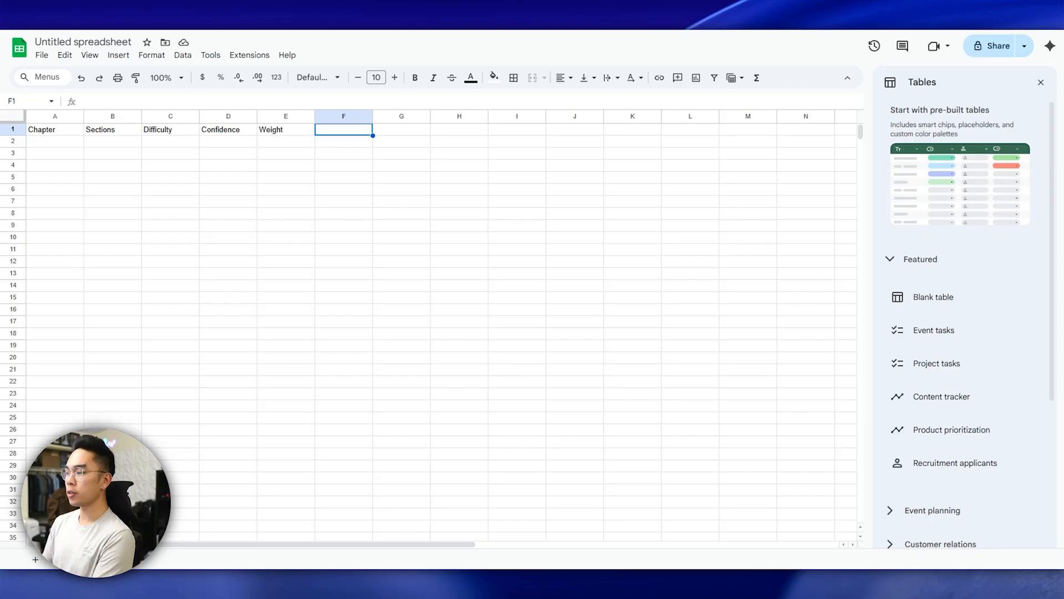
{"action": "type", "text": "Score"}
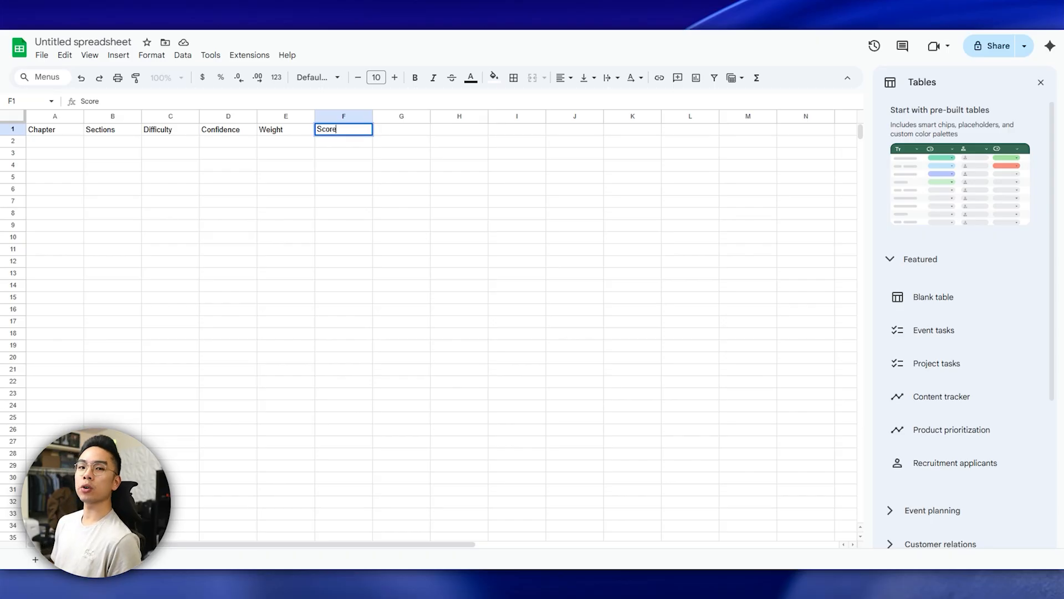
{"action": "key", "text": "Return"}
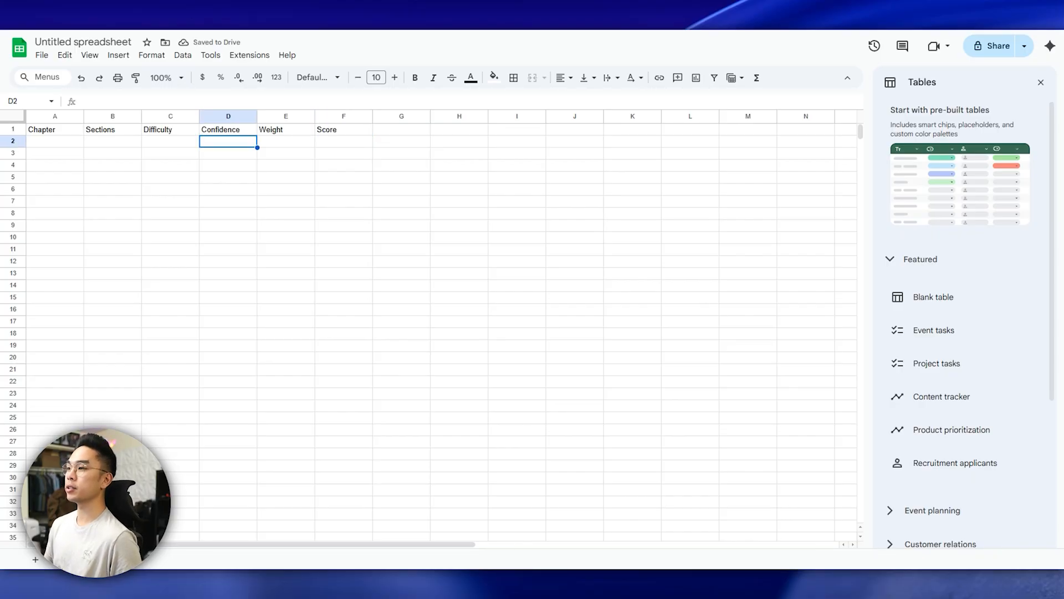
{"action": "left_click", "coordinate": [136, 151]}
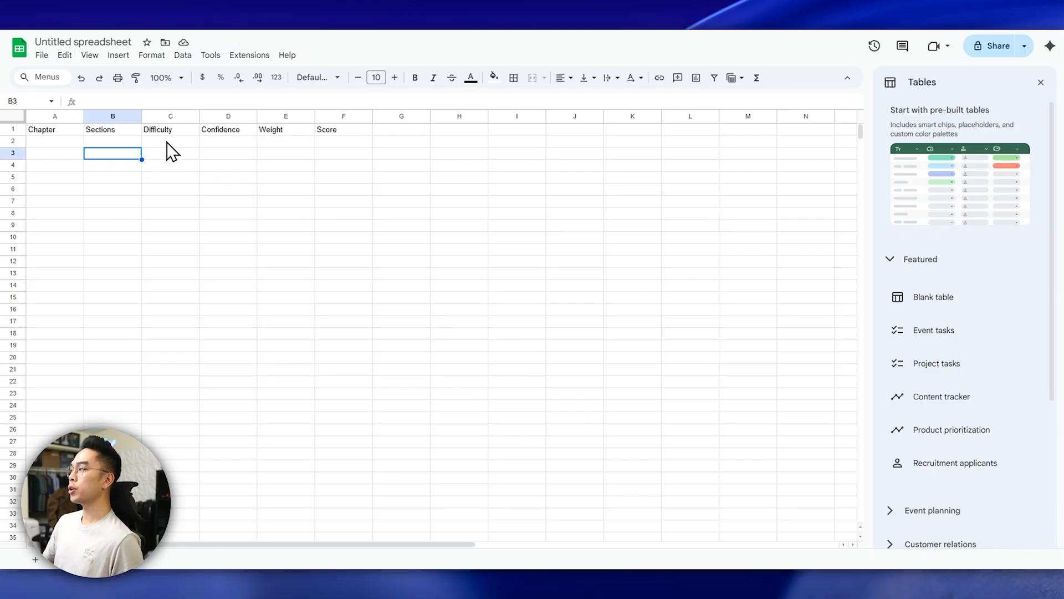
Insert Rating smart chips in the Difficulty column for cells C2:C20.
{"action": "left_click_drag", "start_coordinate": [167, 142], "coordinate": [166, 364]}
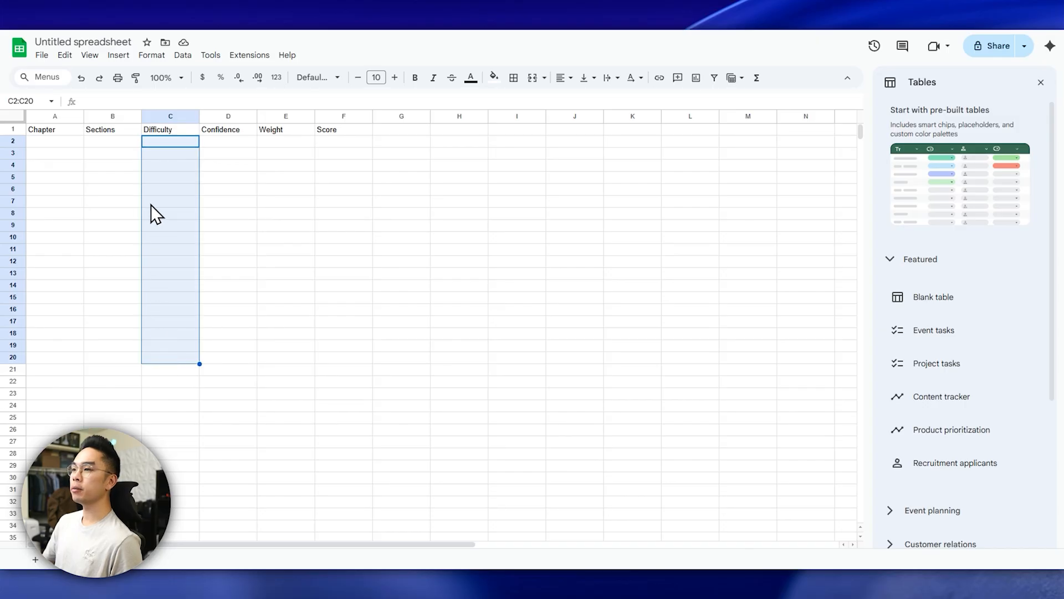
{"action": "left_click", "coordinate": [120, 57]}
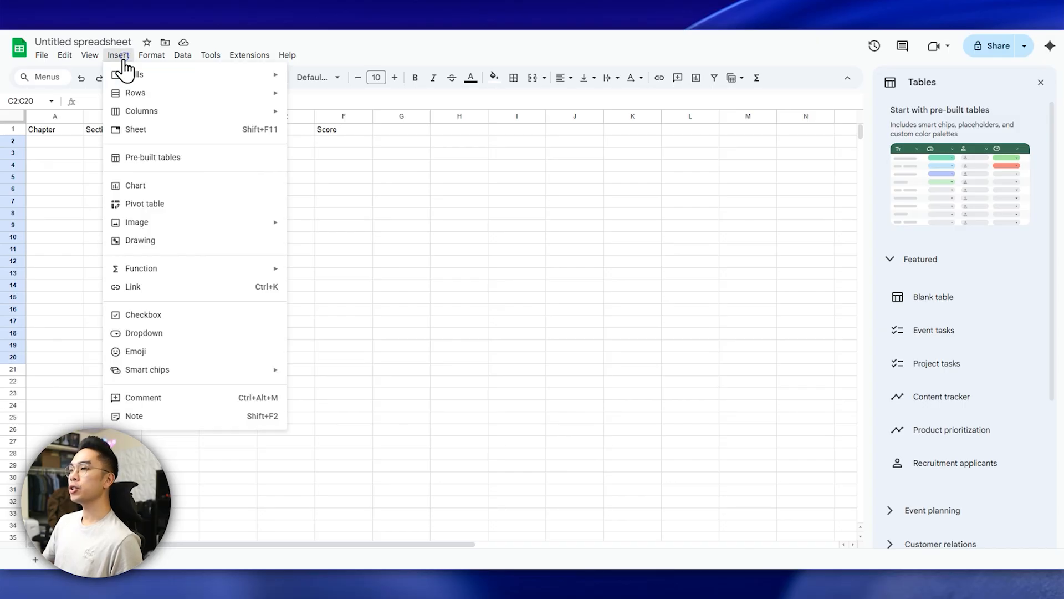
{"action": "mouse_move", "coordinate": [250, 370]}
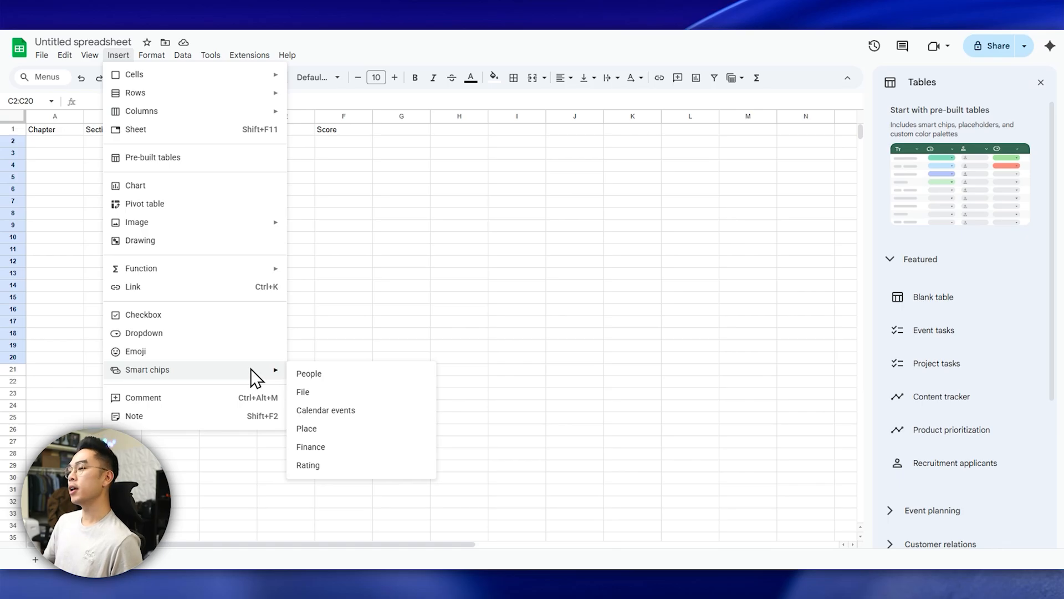
{"action": "left_click", "coordinate": [328, 465]}
{"action": "left_click", "coordinate": [252, 235]}
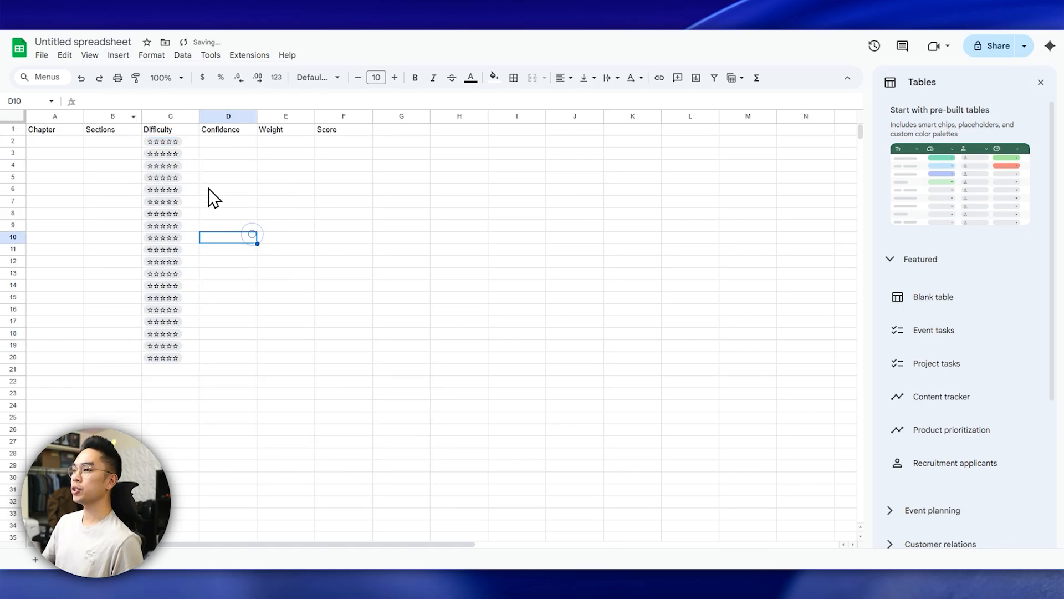
Try a one-star Difficulty rating in C2, ending with the rating set to five stars.
{"action": "left_click", "coordinate": [162, 142]}
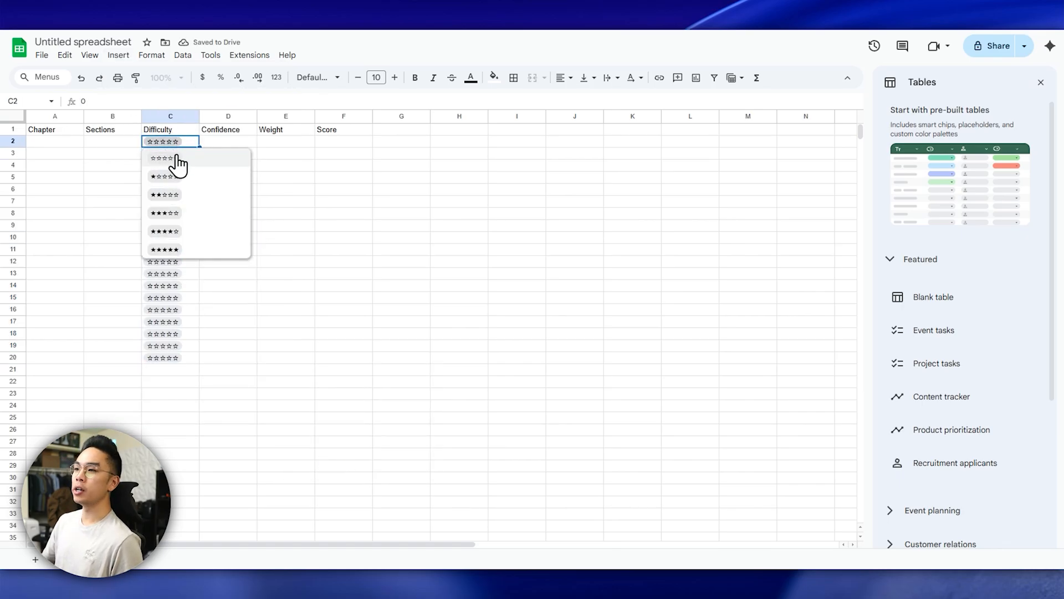
{"action": "left_click", "coordinate": [169, 176]}
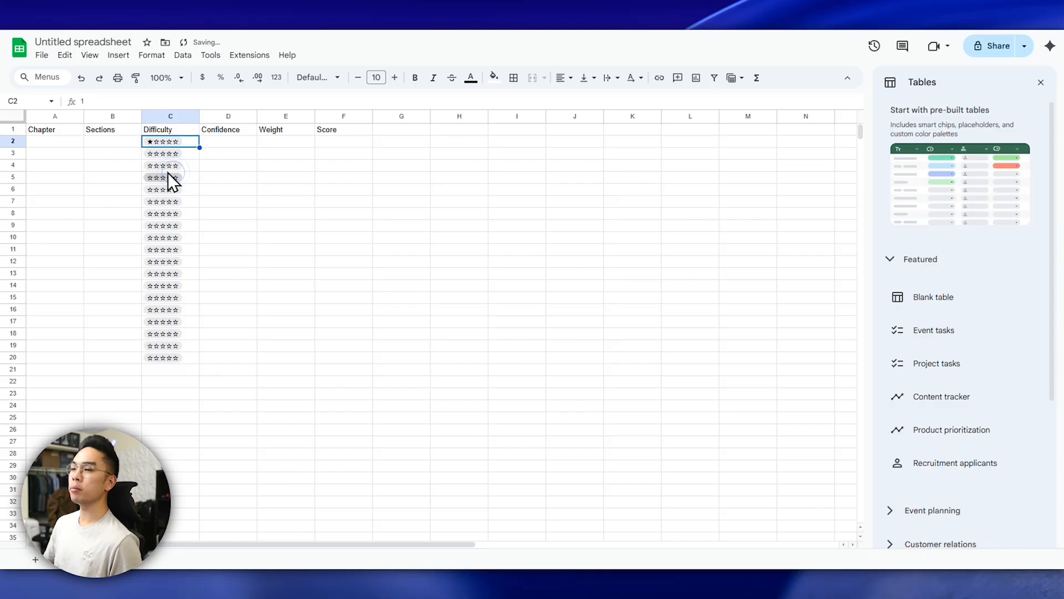
{"action": "left_click", "coordinate": [168, 142]}
{"action": "left_click", "coordinate": [196, 246]}
Insert Rating smart chips in the Confidence column for cells D2:D20.
{"action": "left_click", "coordinate": [224, 142]}
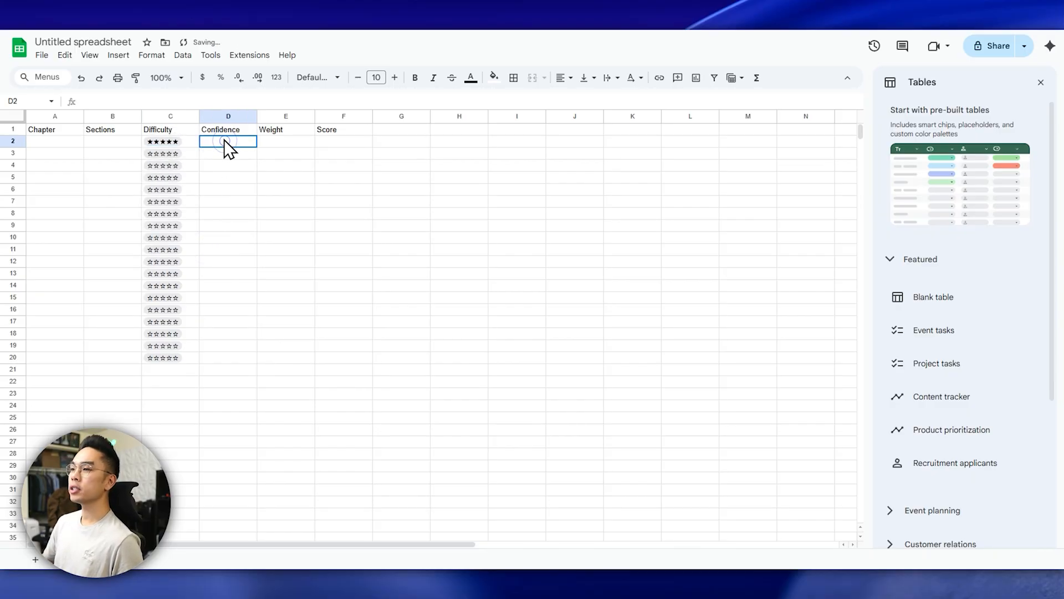
{"action": "left_click_drag", "start_coordinate": [225, 142], "coordinate": [241, 358]}
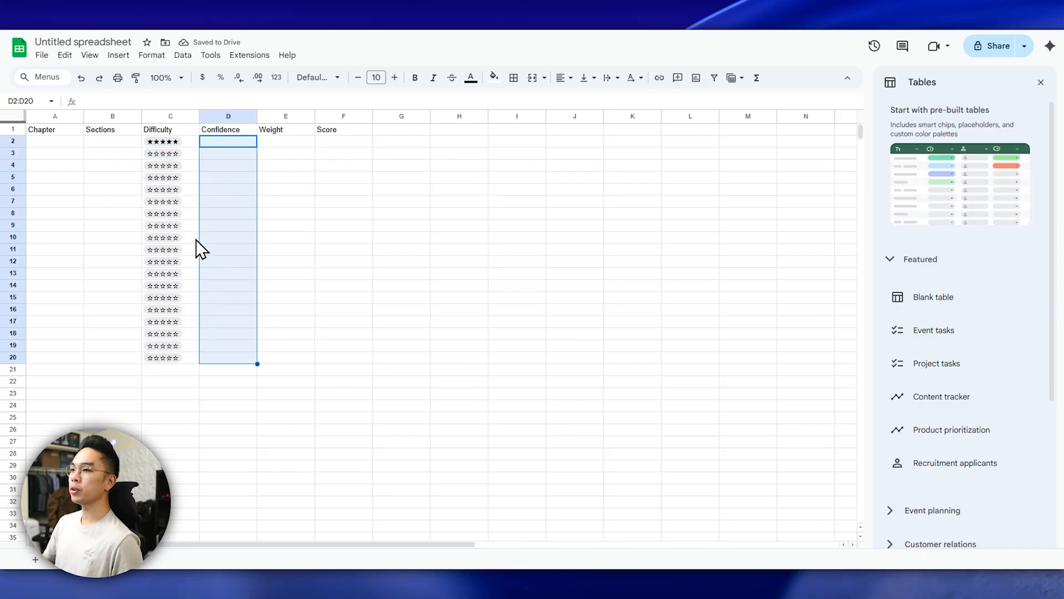
{"action": "left_click", "coordinate": [118, 55]}
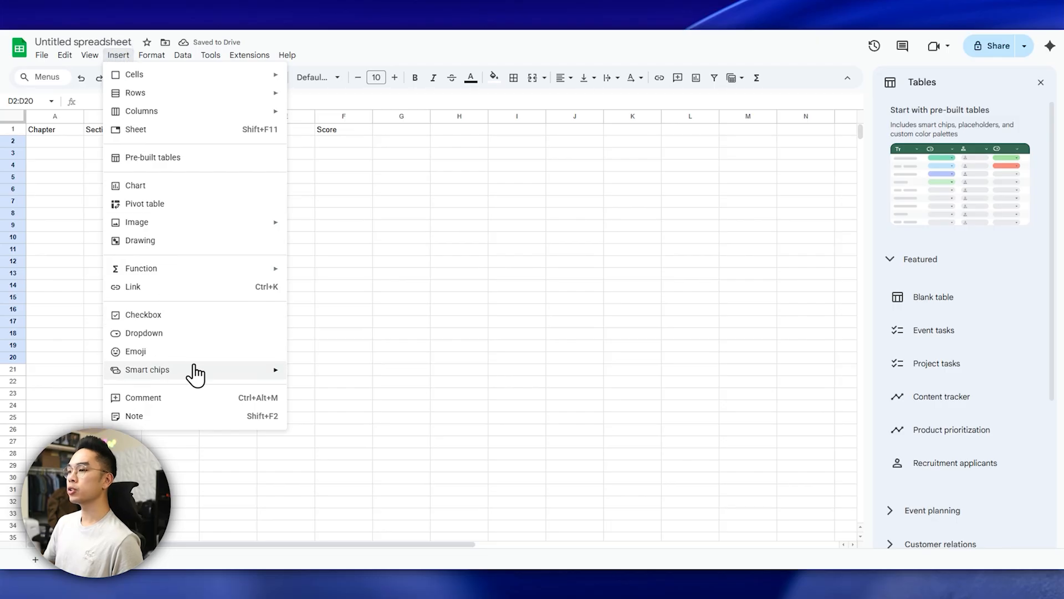
{"action": "mouse_move", "coordinate": [196, 370]}
{"action": "left_click", "coordinate": [339, 463]}
{"action": "left_click", "coordinate": [282, 226]}
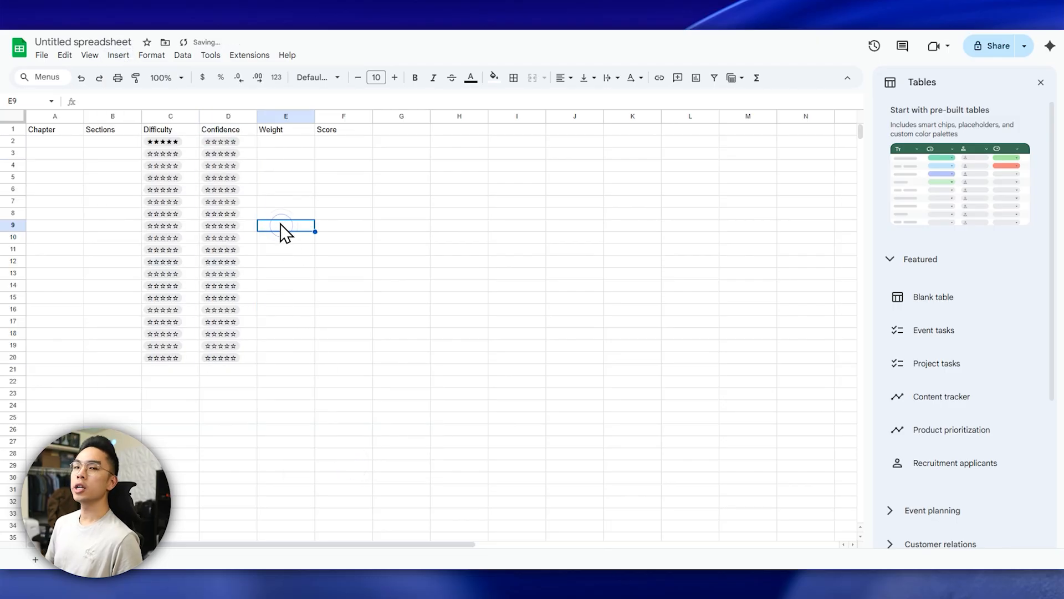
Format the whole Weight column as percent.
{"action": "left_click", "coordinate": [283, 116]}
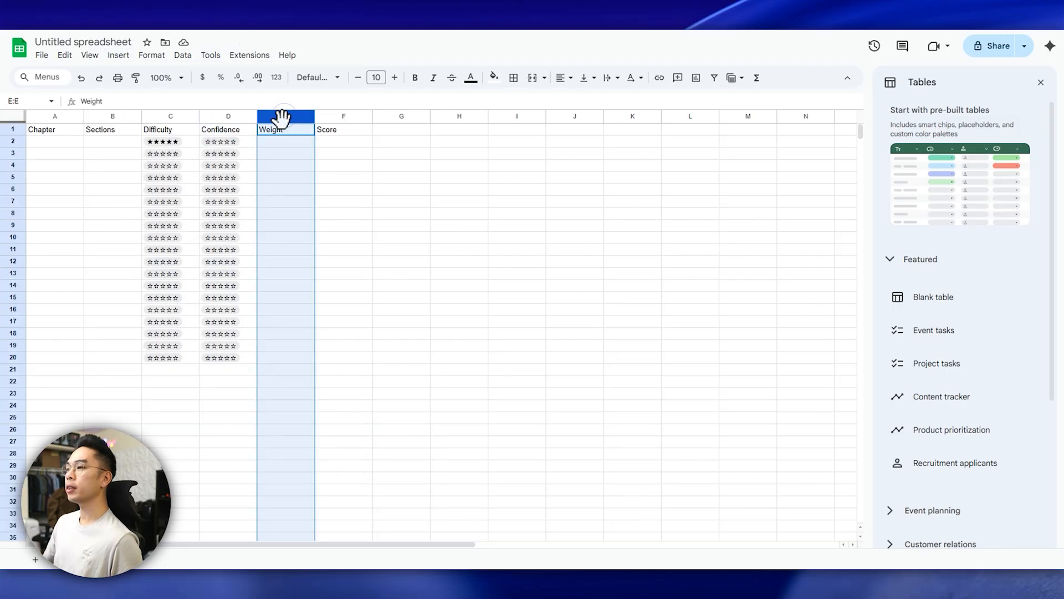
{"action": "left_click", "coordinate": [219, 84]}
{"action": "left_click", "coordinate": [291, 139]}
Widen the Sections column to about twice its width and the Chapter column slightly.
{"action": "left_click_drag", "start_coordinate": [142, 116], "coordinate": [200, 116]}
{"action": "left_click_drag", "start_coordinate": [85, 116], "coordinate": [98, 116]}
{"action": "left_click", "coordinate": [80, 142]}
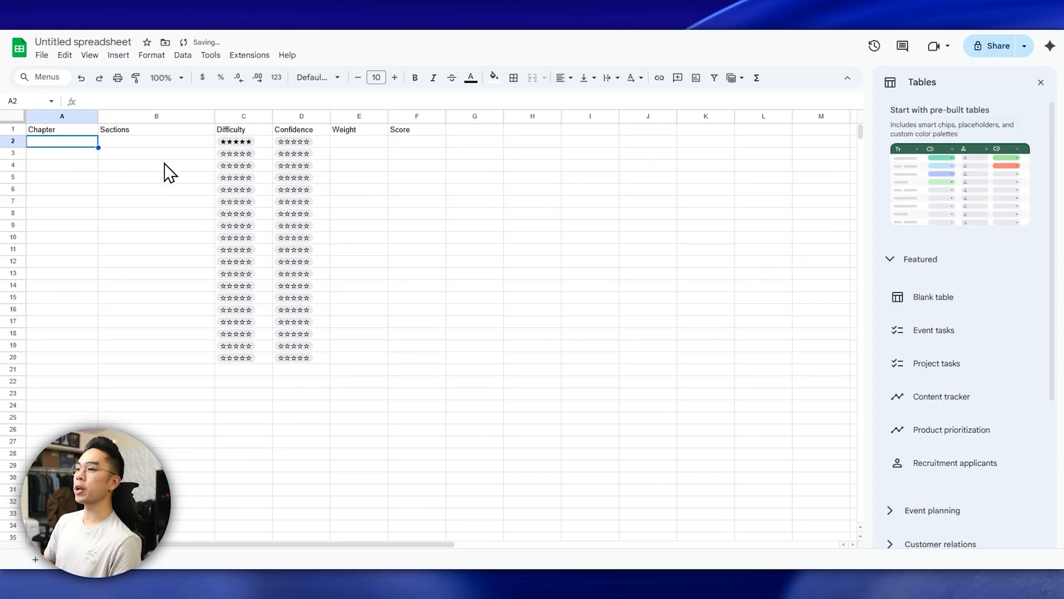
{"action": "left_click", "coordinate": [176, 143]}
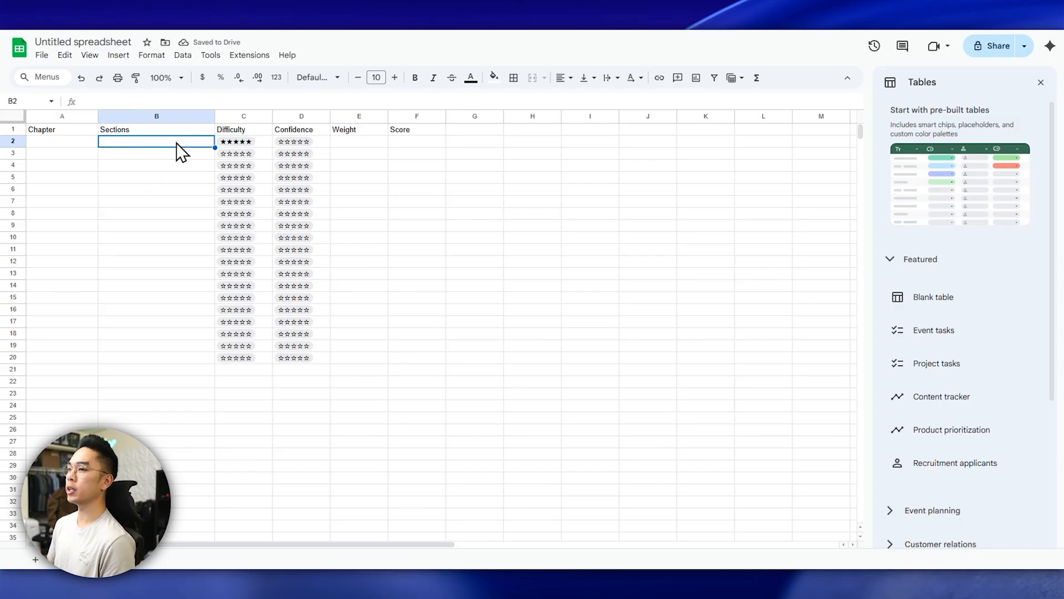
Insert an empty row above the header row.
{"action": "right_click", "coordinate": [14, 128]}
{"action": "left_click", "coordinate": [60, 223]}
{"action": "left_click", "coordinate": [107, 211]}
Merge cells A1:F1 in the empty top row into one title cell.
{"action": "left_click", "coordinate": [66, 129]}
{"action": "left_click_drag", "start_coordinate": [66, 129], "coordinate": [504, 130]}
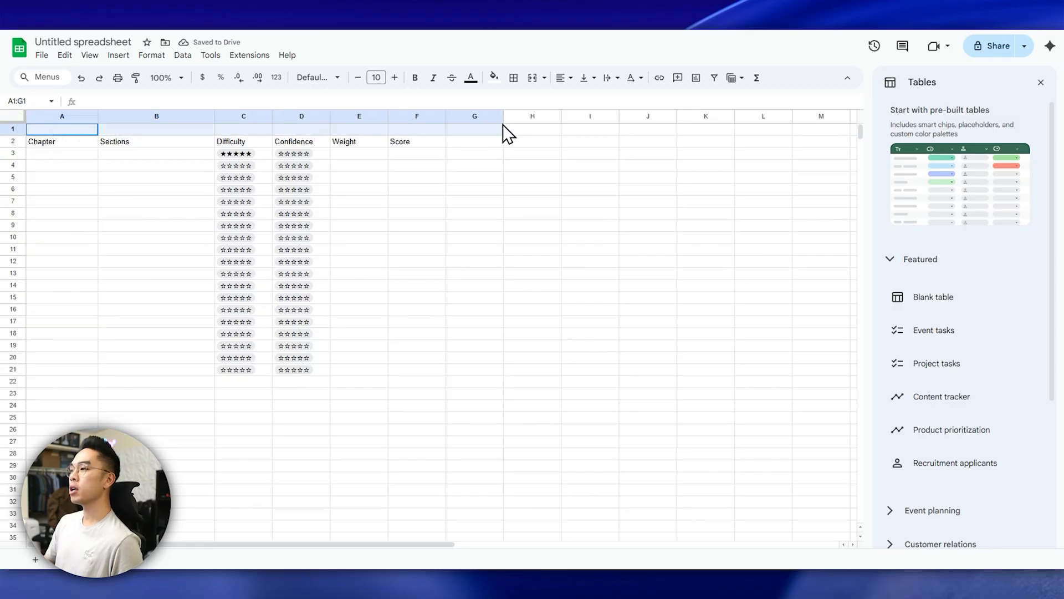
{"action": "left_click_drag", "start_coordinate": [418, 121], "coordinate": [433, 137]}
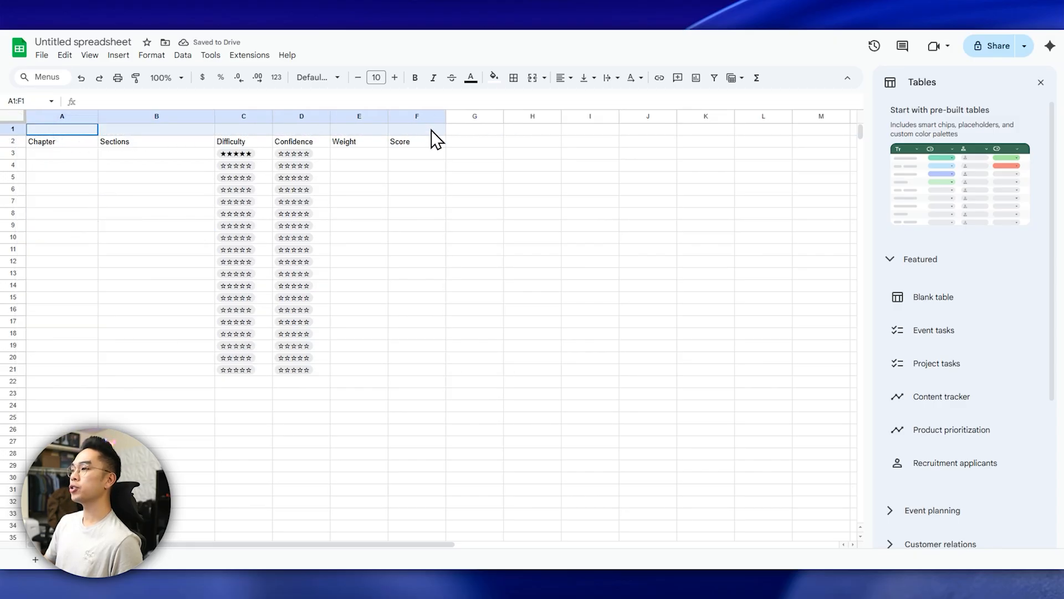
{"action": "left_click", "coordinate": [531, 86]}
{"action": "left_click", "coordinate": [488, 156]}
Enter the title "Exam 1 Preparedness" in the merged cell A1:F1.
{"action": "left_click", "coordinate": [370, 130]}
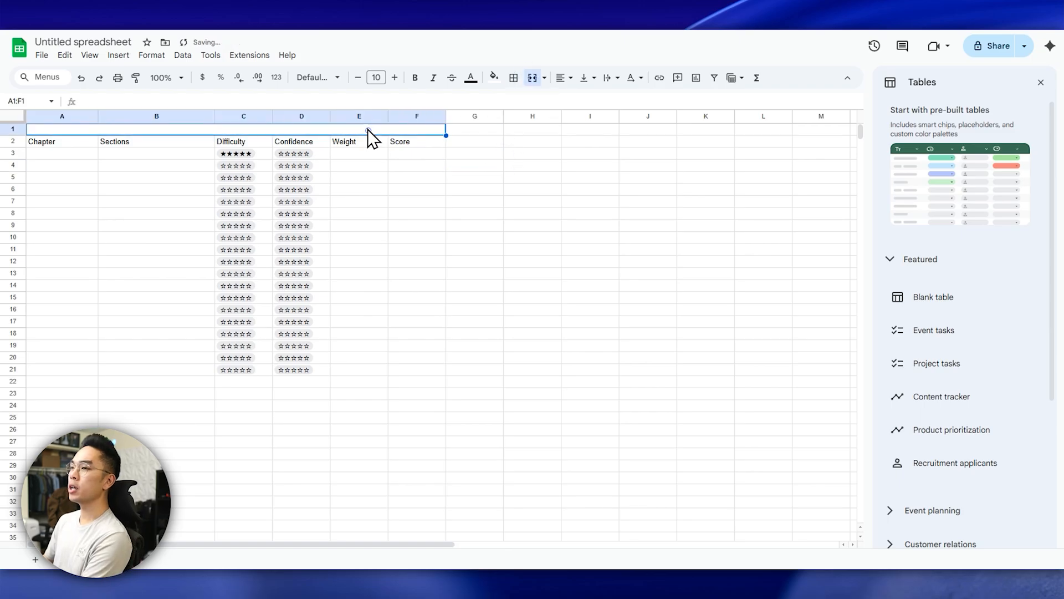
{"action": "type", "text": "Exam 1 "}
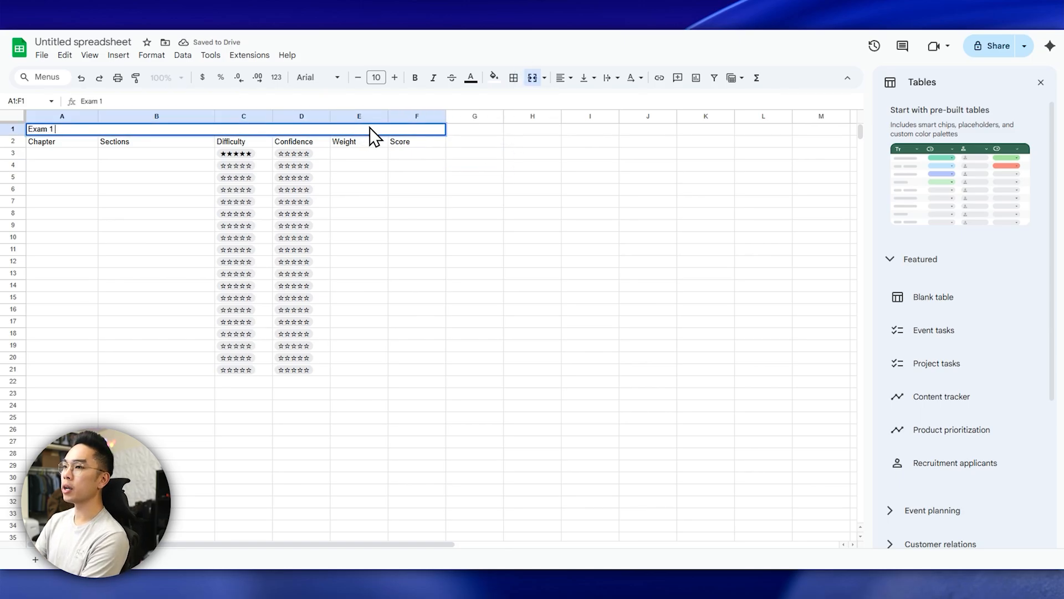
{"action": "type", "text": "Preparedness"}
{"action": "key", "text": "Return"}
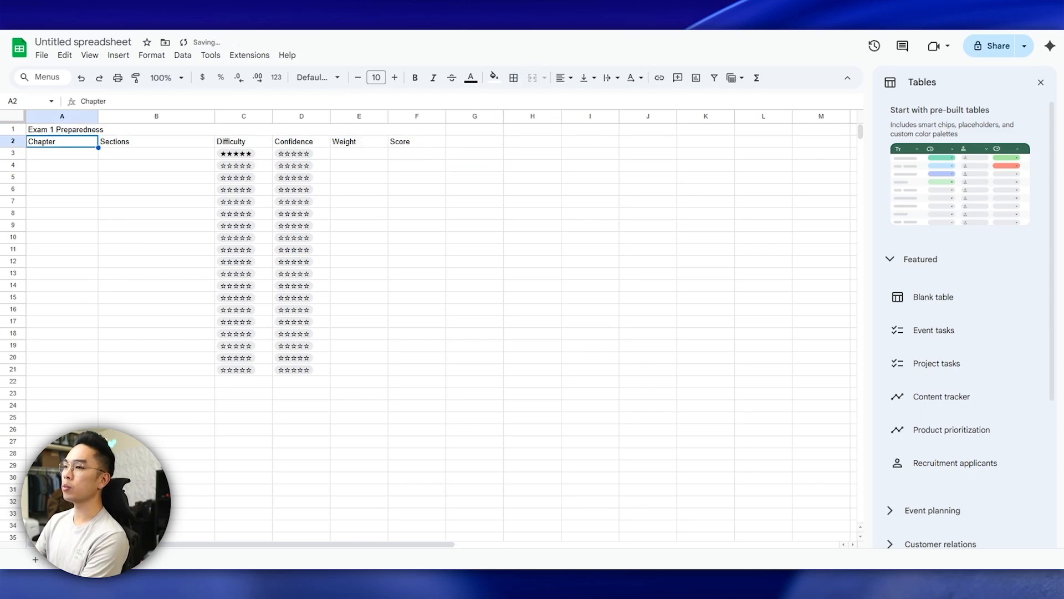
Center the title horizontally in the merged cell A1:F1.
{"action": "left_click", "coordinate": [375, 129]}
{"action": "left_click", "coordinate": [563, 78]}
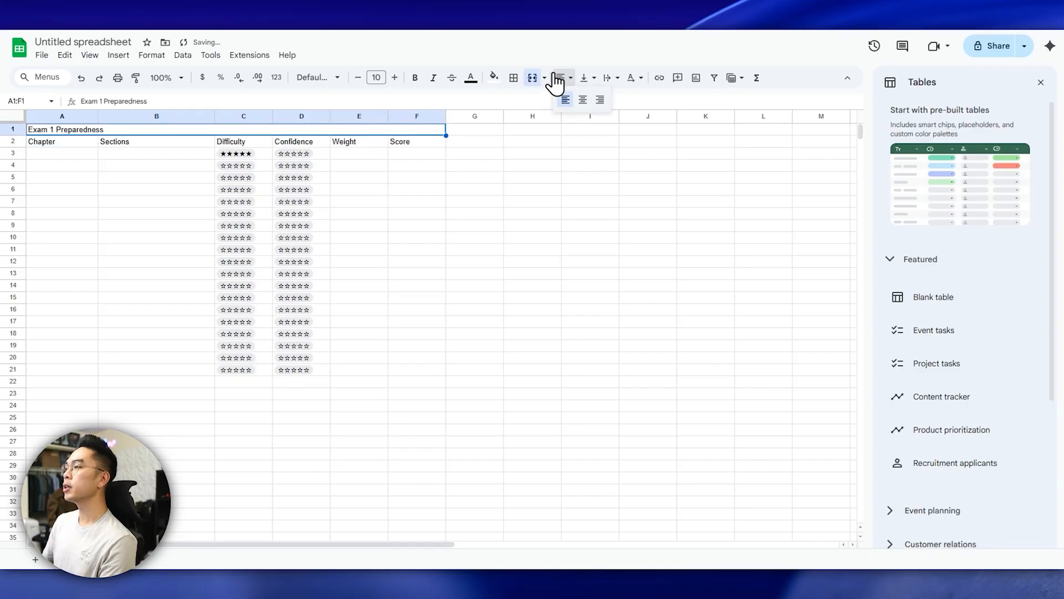
{"action": "left_click", "coordinate": [582, 100]}
{"action": "left_click", "coordinate": [571, 79]}
{"action": "left_click", "coordinate": [582, 100]}
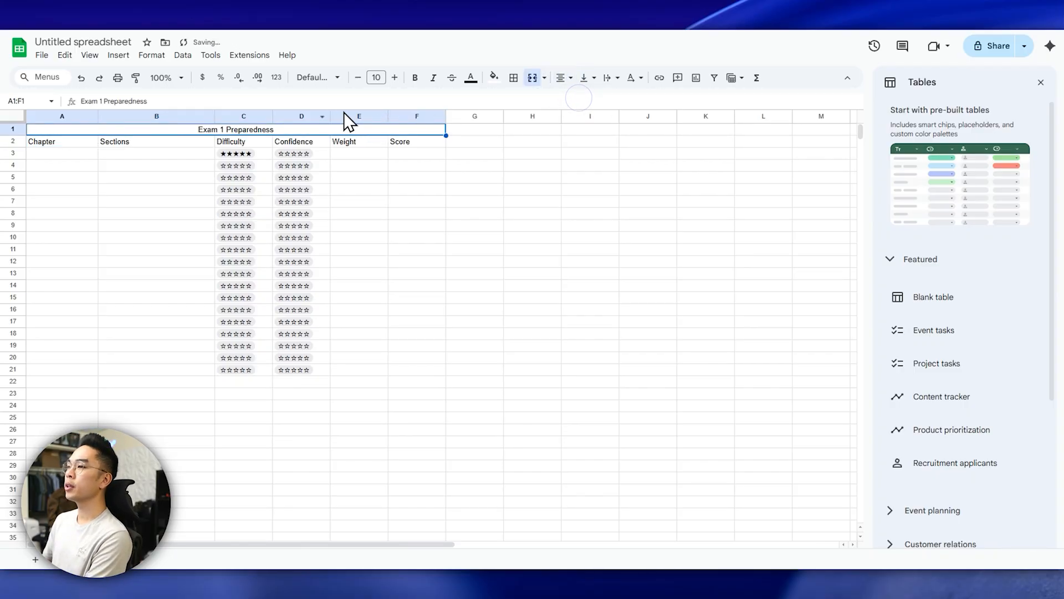
Make the title in row 1 bold and set its font size to 18.
{"action": "left_click", "coordinate": [414, 78]}
{"action": "left_click", "coordinate": [393, 78]}
{"action": "left_click", "coordinate": [393, 78]}
{"action": "left_click", "coordinate": [393, 77]}
{"action": "left_click", "coordinate": [393, 78]}
{"action": "left_click", "coordinate": [393, 78]}
{"action": "left_click", "coordinate": [393, 78]}
{"action": "left_click", "coordinate": [393, 78]}
{"action": "left_click", "coordinate": [393, 77]}
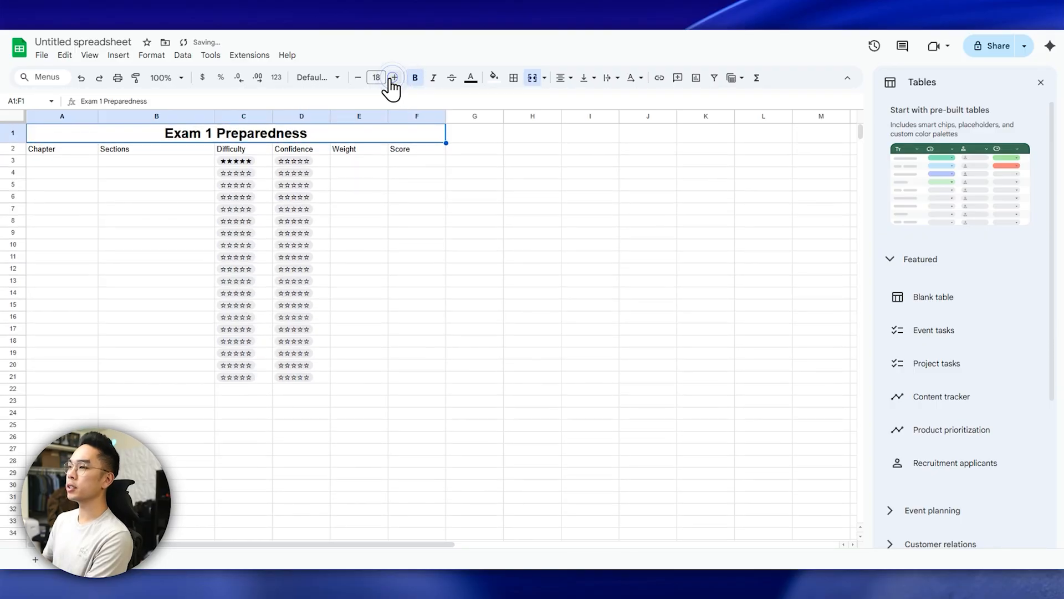
{"action": "left_click", "coordinate": [417, 209]}
Make the whole column header row, row 2, bold.
{"action": "left_click", "coordinate": [12, 147]}
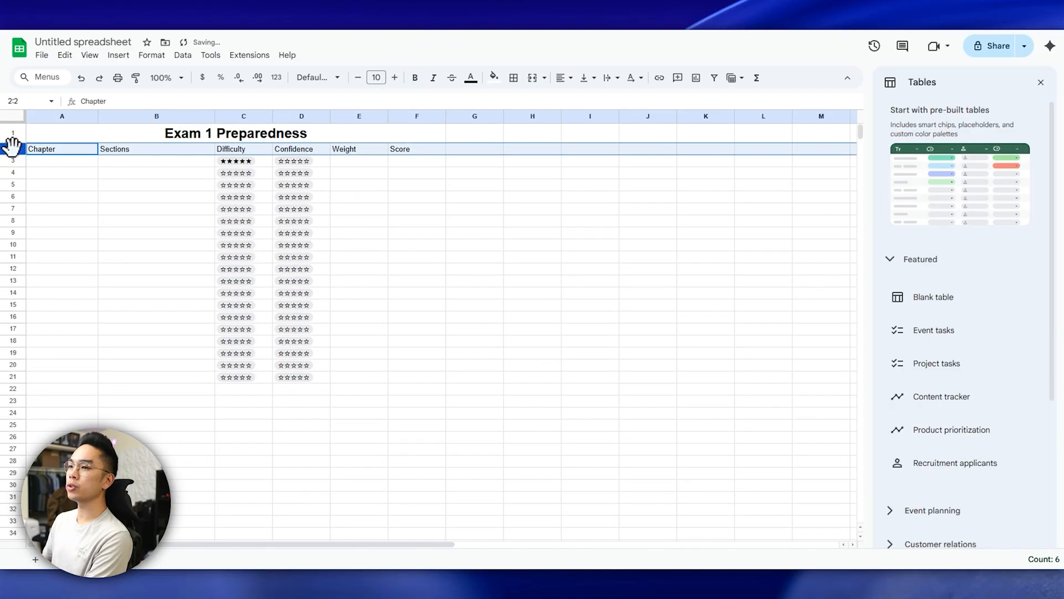
{"action": "key", "text": "ctrl+b"}
{"action": "left_click", "coordinate": [71, 184]}
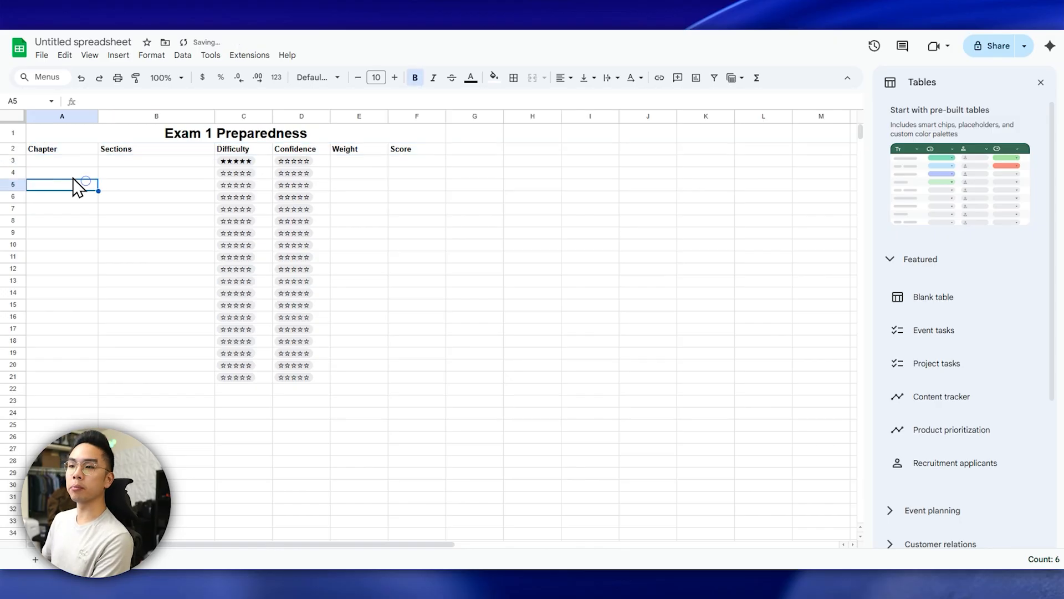
Enter "Chapter 1" in A3 and "Chapter" in A4.
{"action": "left_click", "coordinate": [83, 160]}
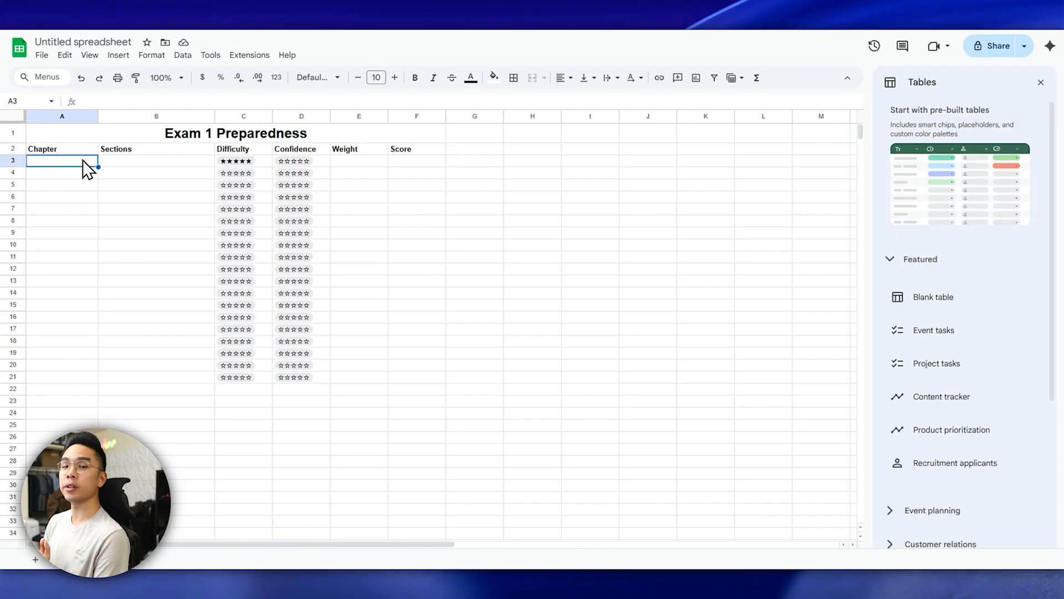
{"action": "type", "text": "Chapter 1"}
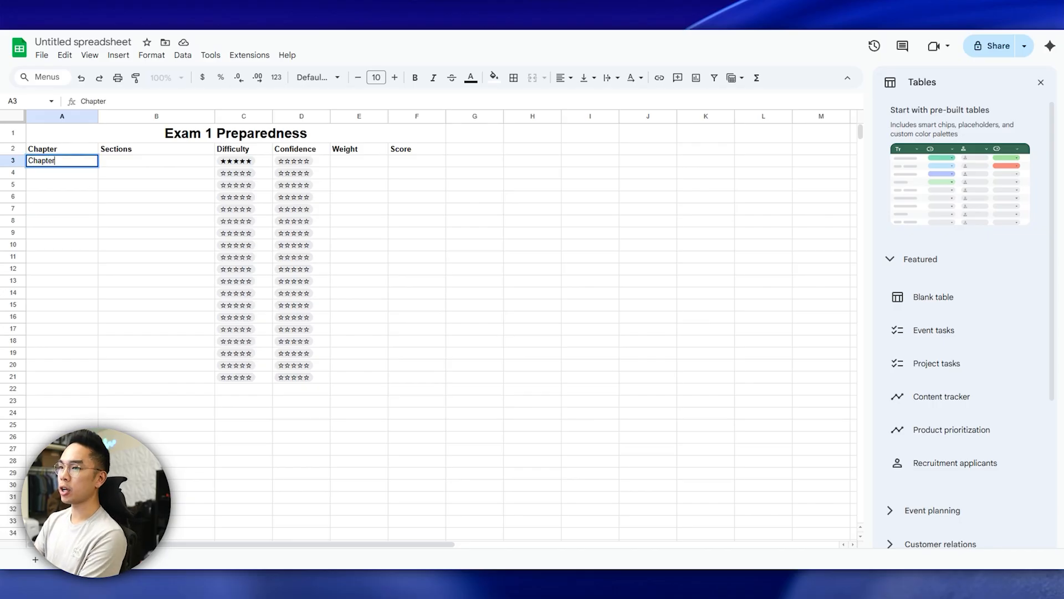
{"action": "key", "text": "Return"}
{"action": "type", "text": "Chbatp"}
{"action": "key", "text": "BackSpace"}
{"action": "key", "text": "BackSpace"}
{"action": "key", "text": "BackSpace"}
{"action": "key", "text": "BackSpace"}
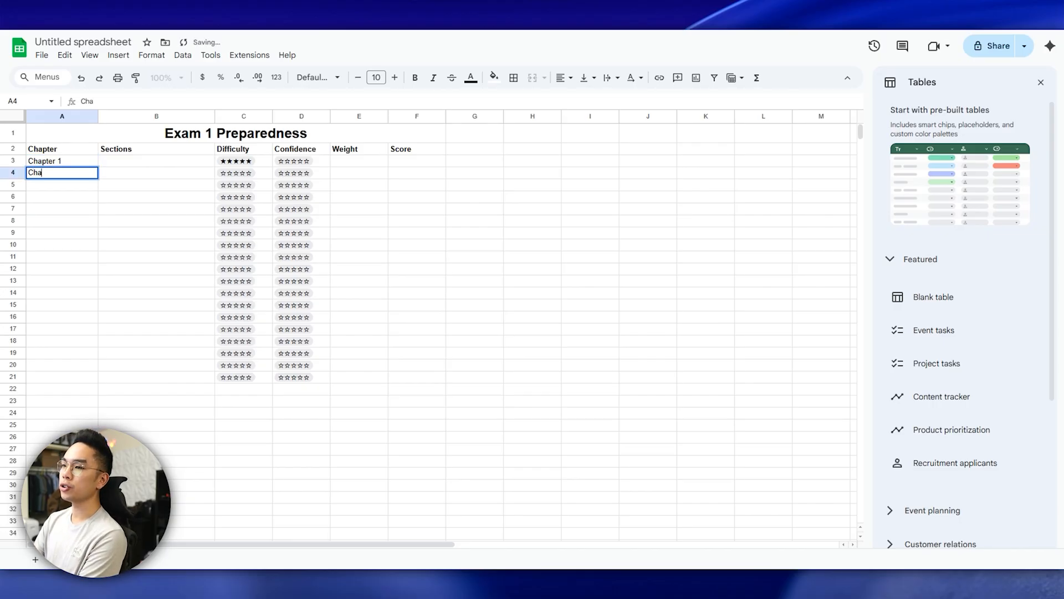
{"action": "type", "text": "apter"}
{"action": "key", "text": "Return"}
Add "Biology" to the start of the title so that it reads "Biology Exam 1 Preparedness".
{"action": "left_click", "coordinate": [201, 132]}
{"action": "left_click", "coordinate": [82, 100]}
{"action": "type", "text": "Biology"}
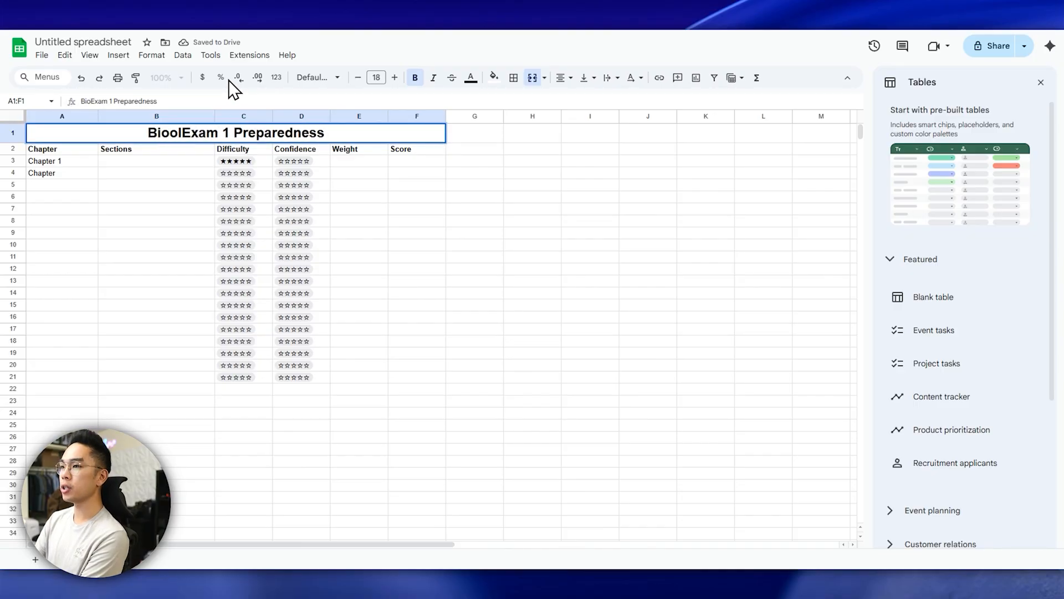
{"action": "key", "text": "Return"}
Replace the entry in A4 with "Chapter 1" and enter "Chapter 2" in the cell below it.
{"action": "left_click", "coordinate": [72, 174]}
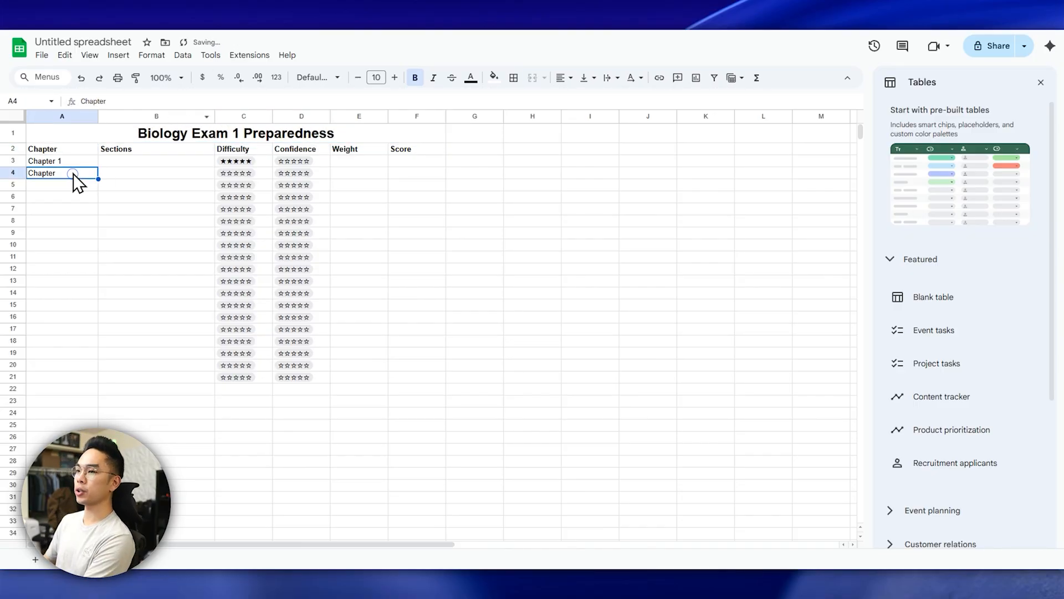
{"action": "type", "text": "1"}
{"action": "type", "text": "Chatper"}
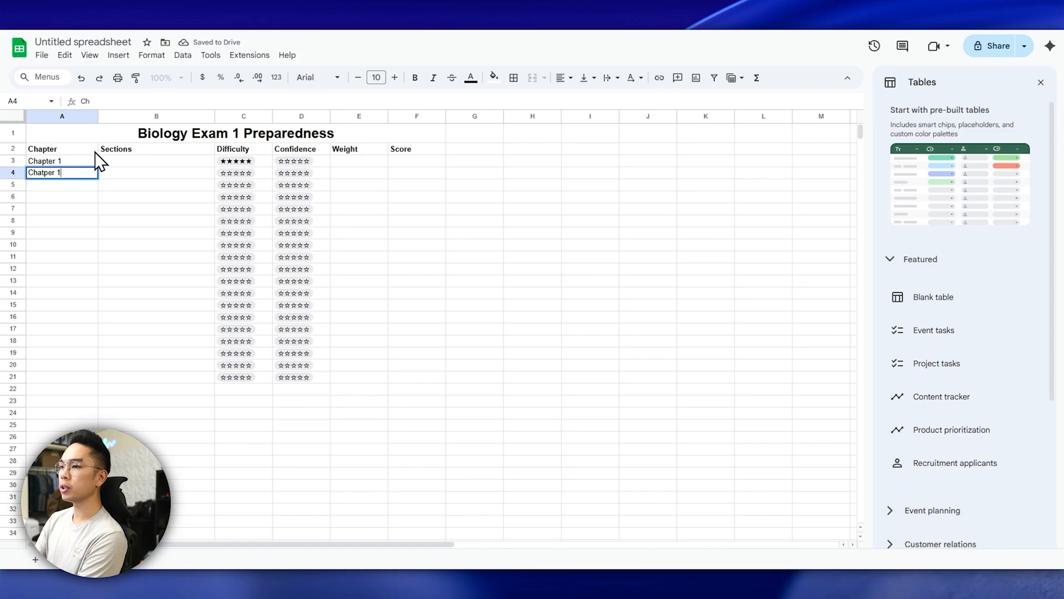
{"action": "key", "text": "Return"}
{"action": "type", "text": "Chapter 2"}
{"action": "key", "text": "Return"}
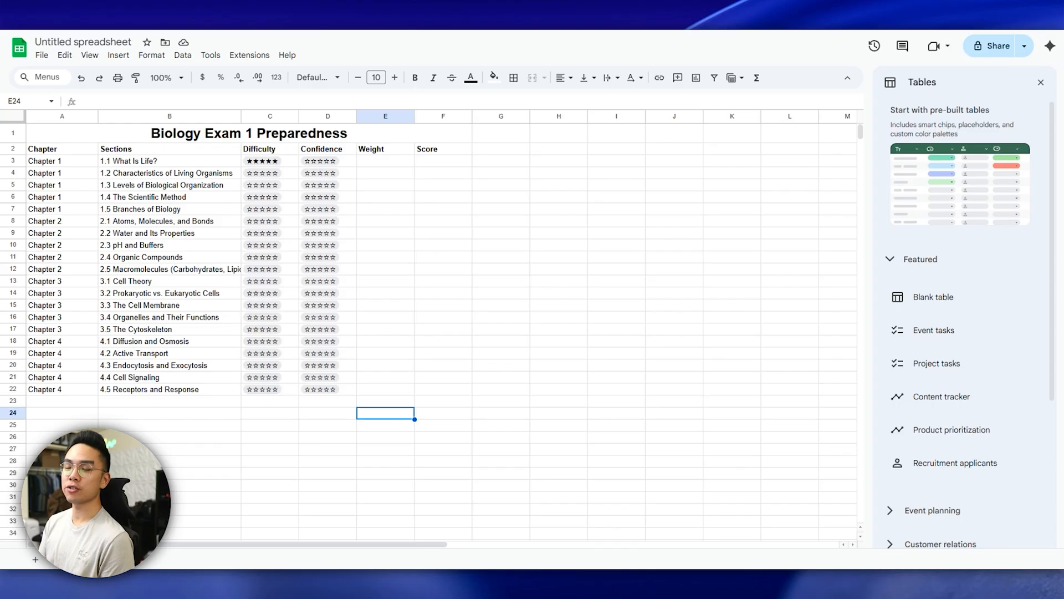
{"action": "left_click", "coordinate": [49, 210]}
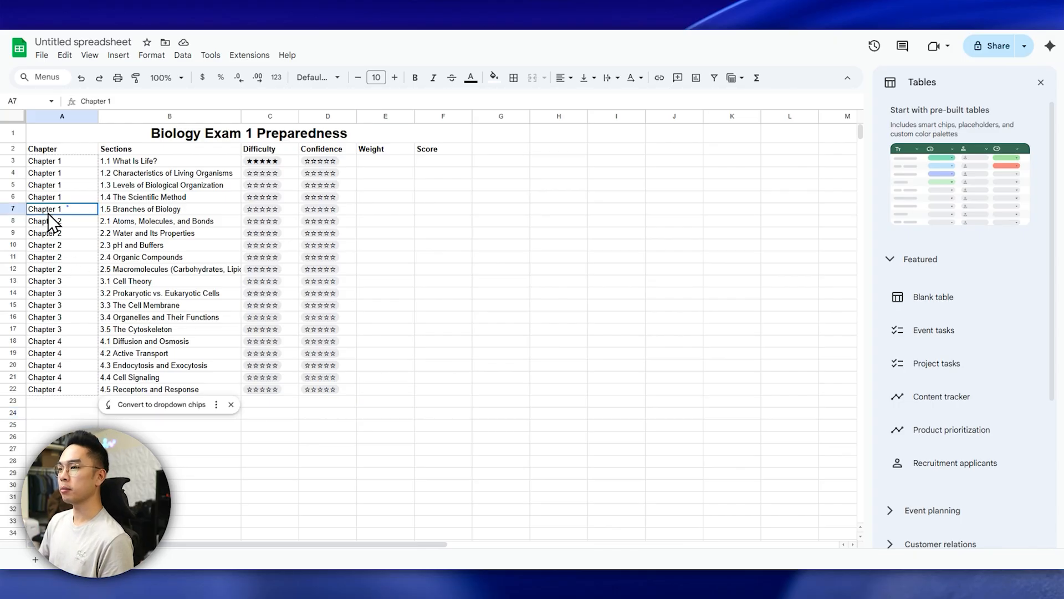
{"action": "left_click", "coordinate": [111, 163]}
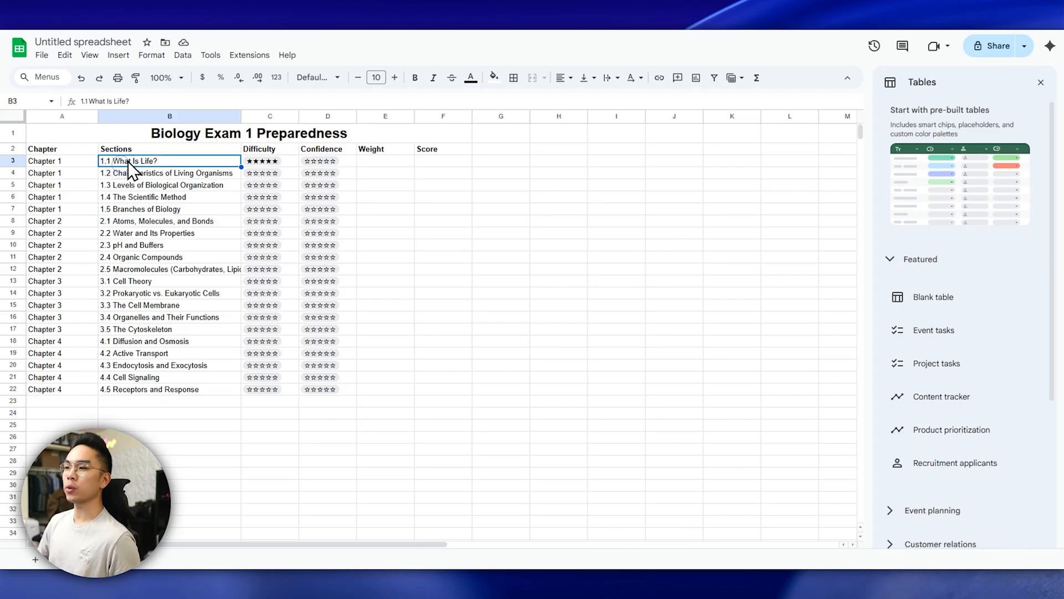
{"action": "left_click", "coordinate": [139, 174]}
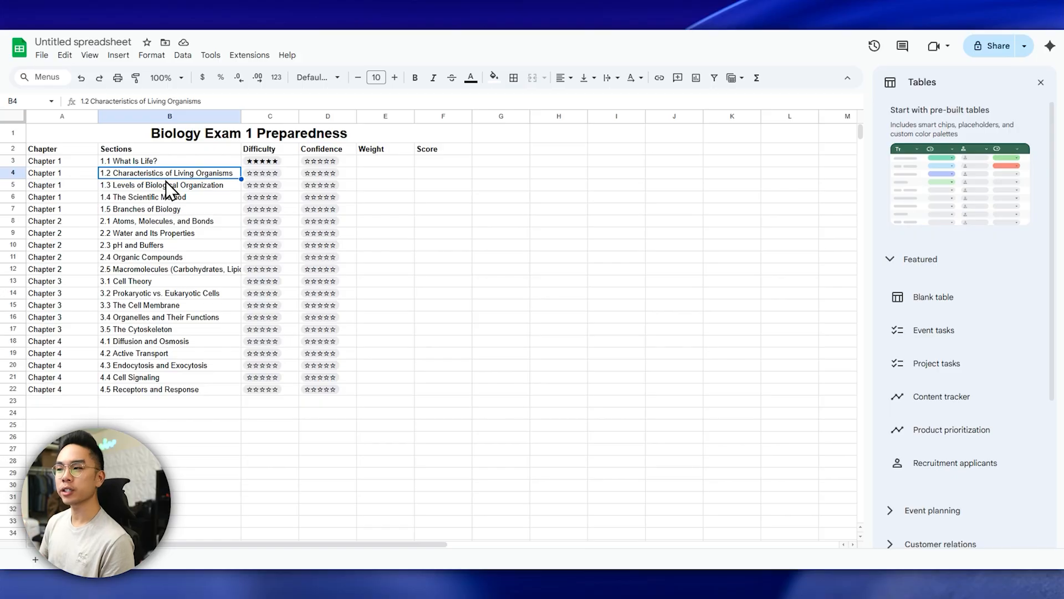
{"action": "left_click", "coordinate": [513, 150]}
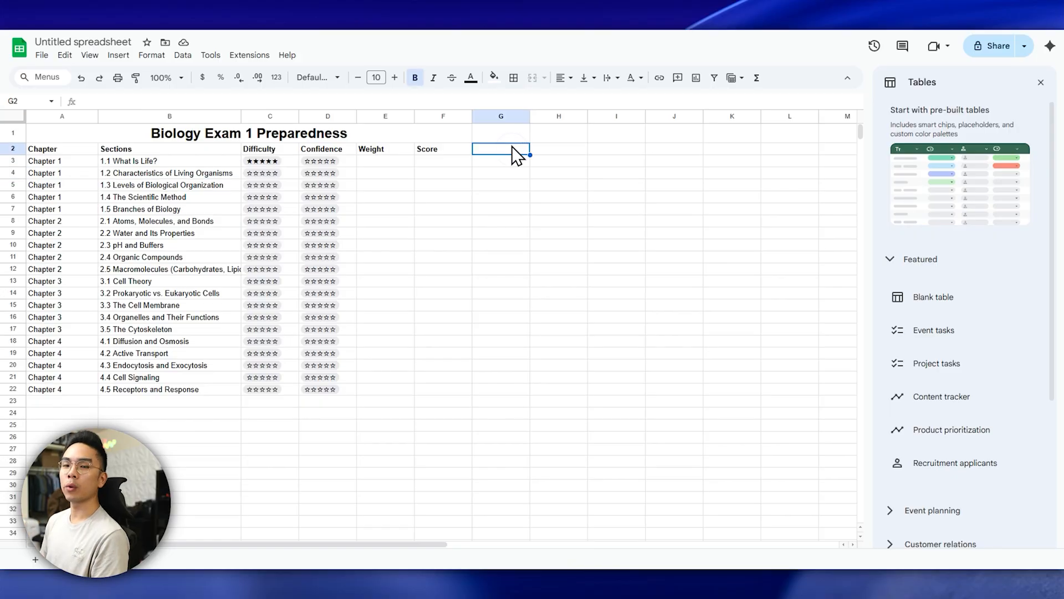
Enter the formula =UNIQUE(A3:A) in H2 to list each chapter once.
{"action": "left_click", "coordinate": [541, 149]}
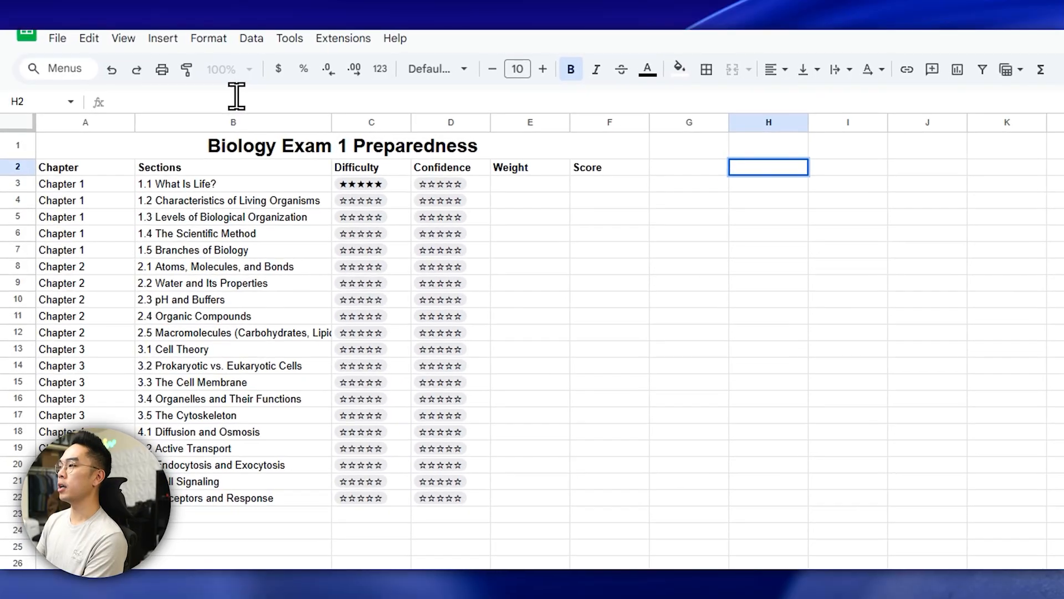
{"action": "type", "text": "=UNIQUE"}
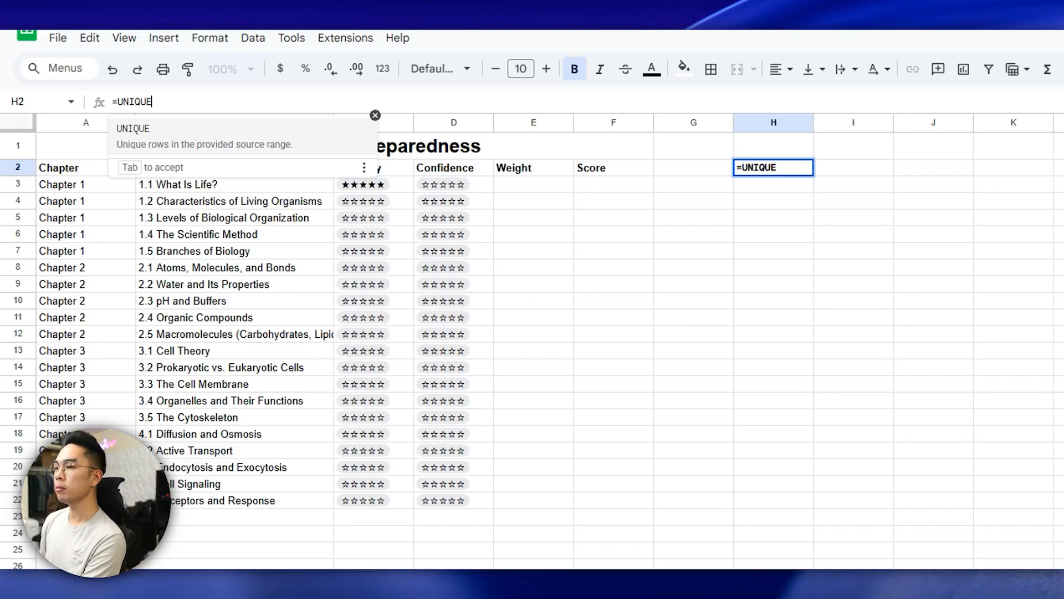
{"action": "type", "text": "("}
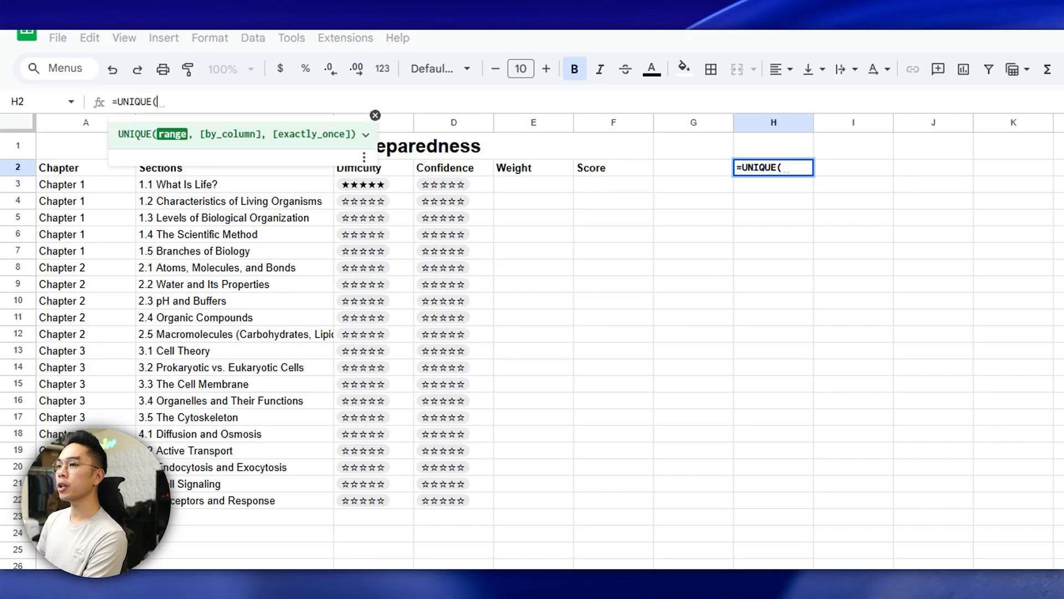
{"action": "left_click", "coordinate": [51, 182]}
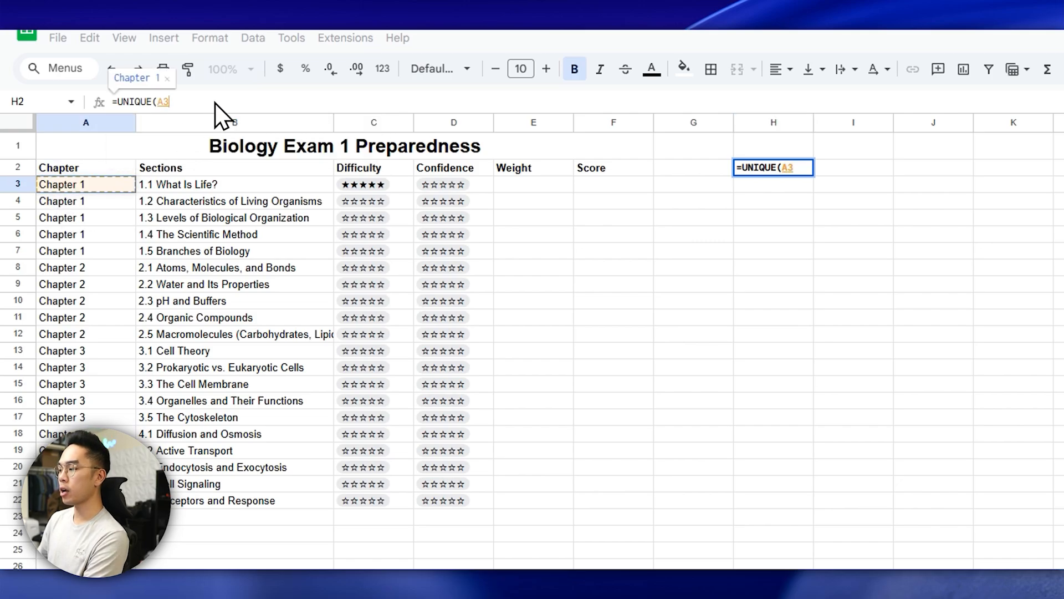
{"action": "type", "text": ":A"}
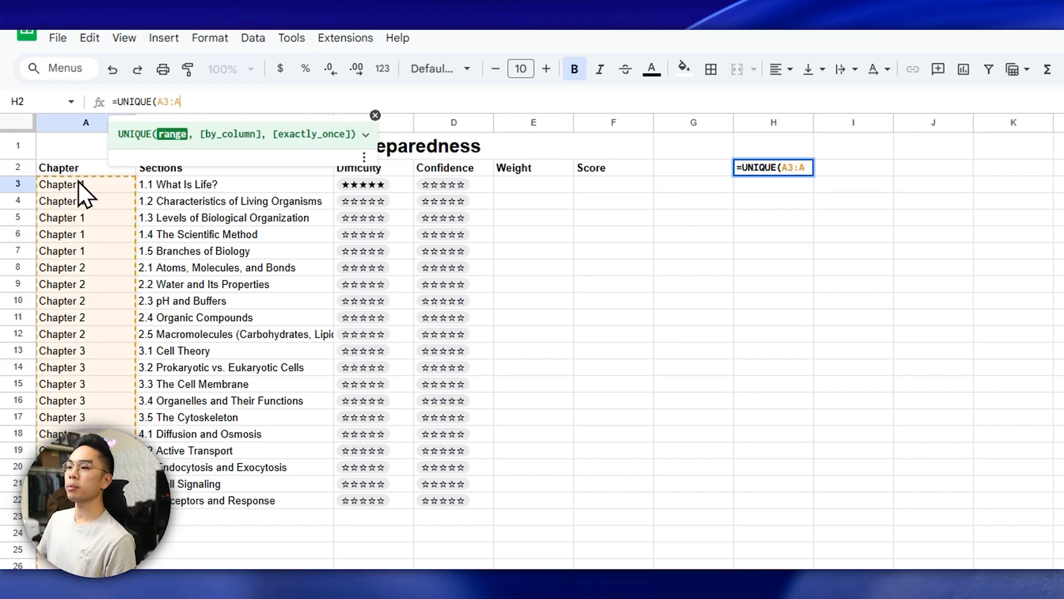
{"action": "scroll", "coordinate": [211, 406], "scroll_direction": "down", "scroll_amount": 15}
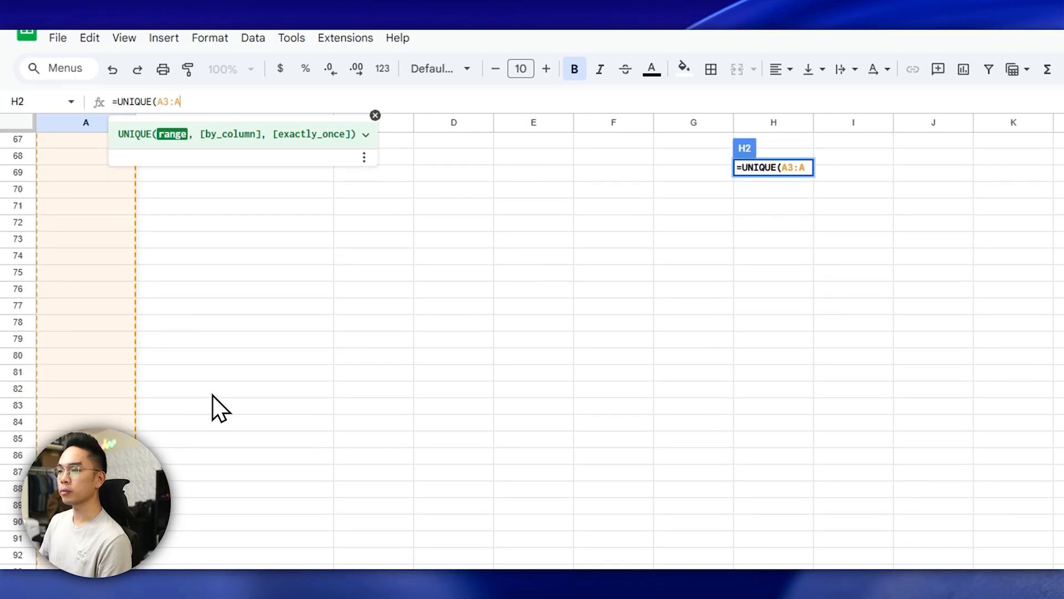
{"action": "scroll", "coordinate": [269, 292], "scroll_direction": "up", "scroll_amount": 15}
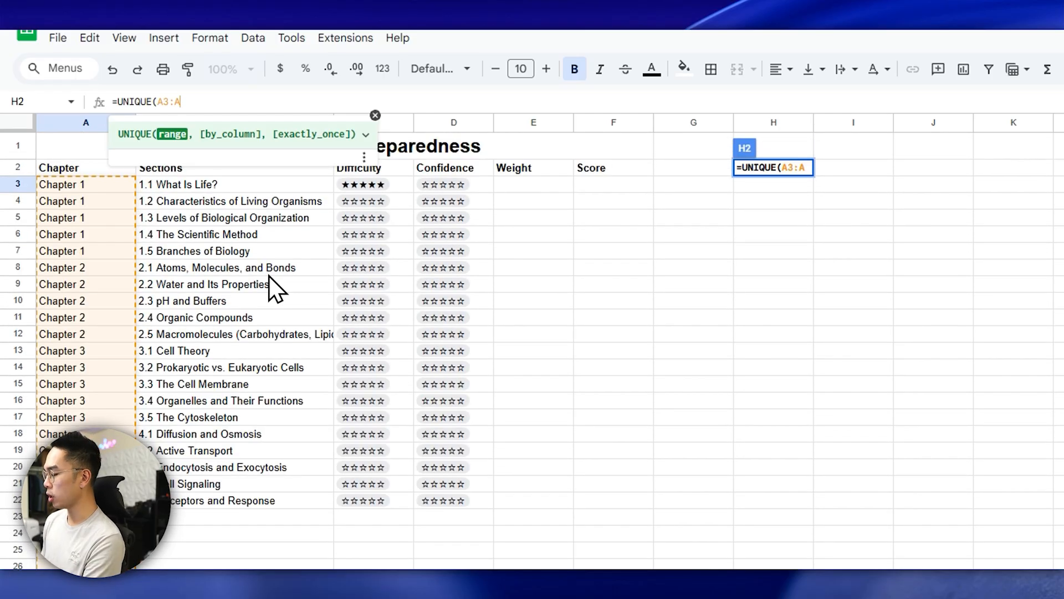
{"action": "type", "text": ")"}
{"action": "key", "text": "Return"}
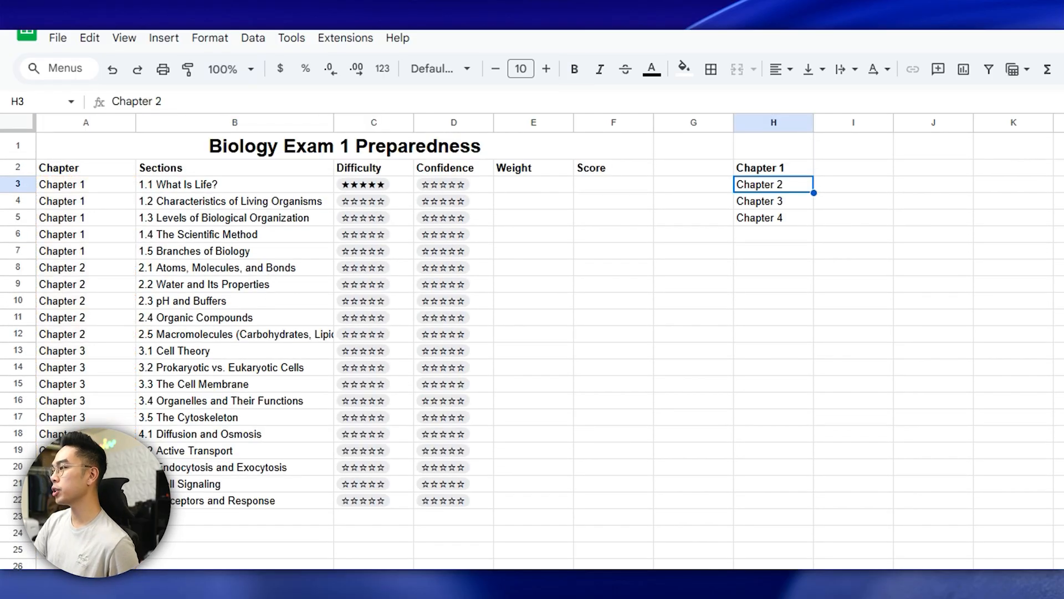
{"action": "key", "text": "Up"}
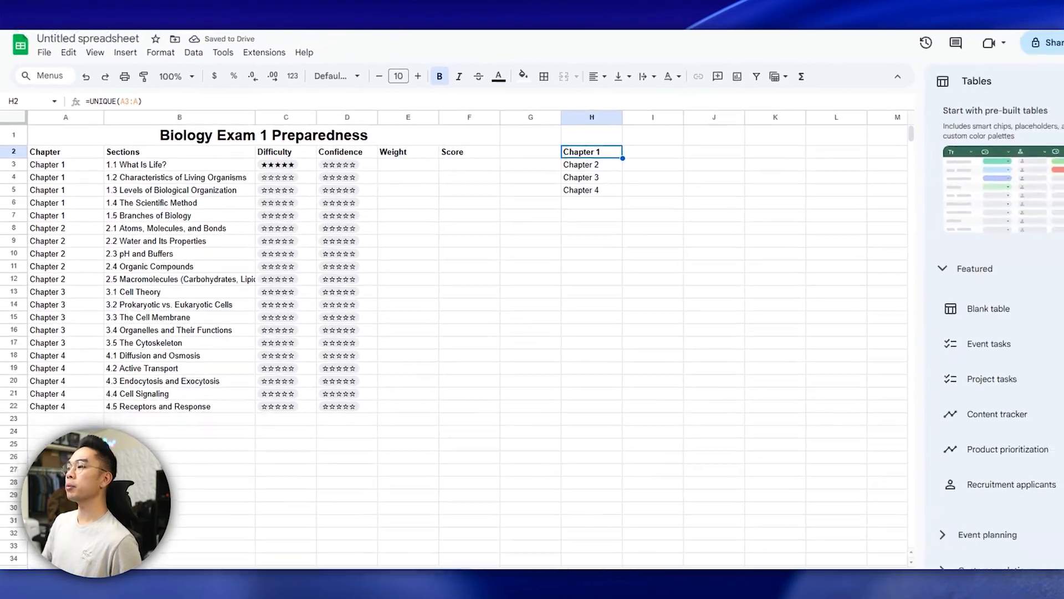
{"action": "key", "text": "Down"}
{"action": "key", "text": "Down"}
{"action": "key", "text": "Down"}
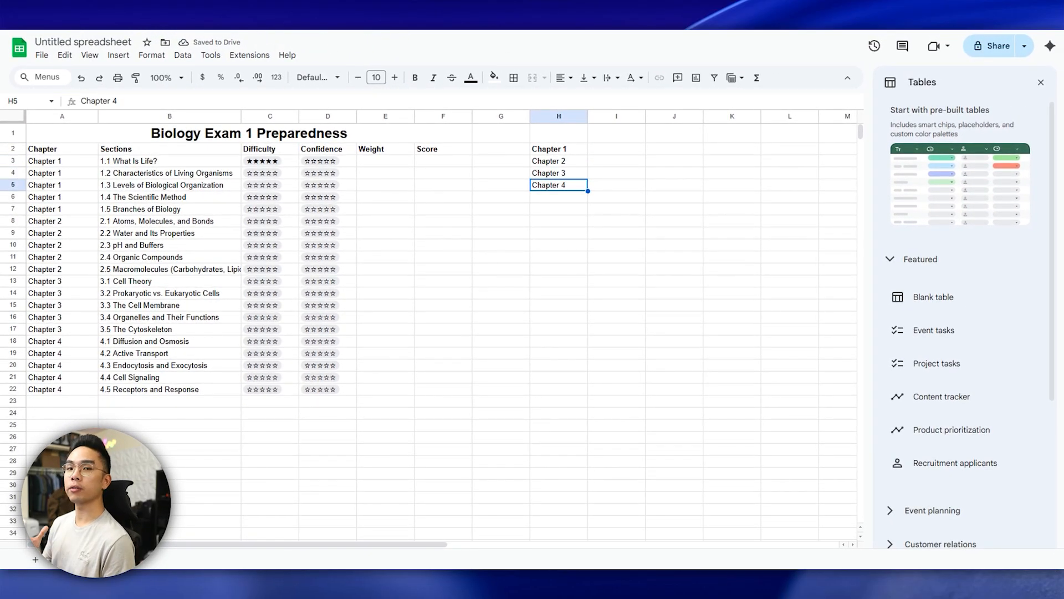
{"action": "left_click", "coordinate": [69, 222]}
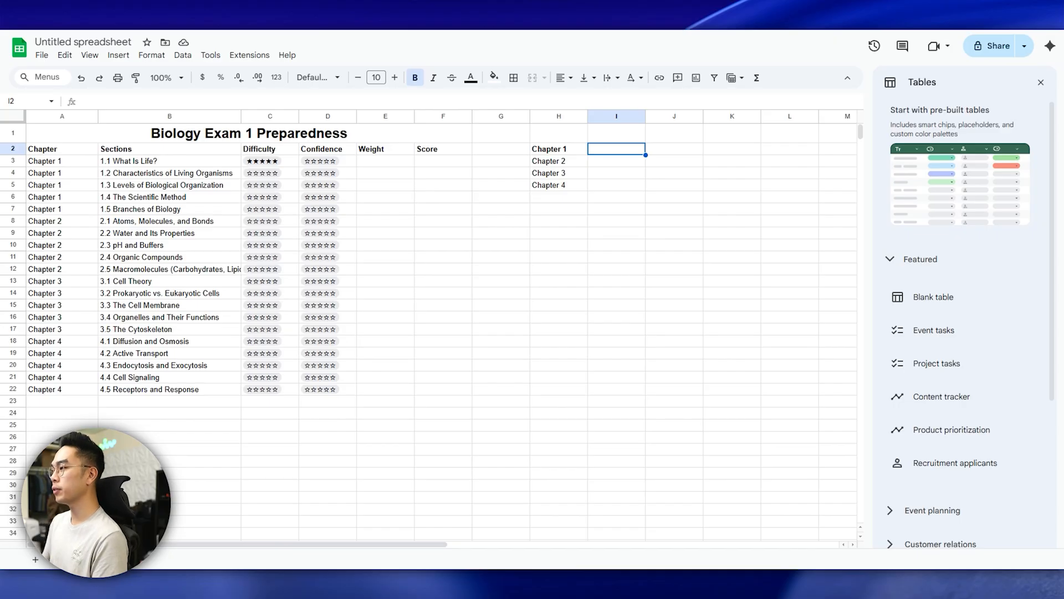
Enter =AVERAGEIF(A:A,H2,D:D) in I2 to average the confidence ratings for the chapter in H2.
{"action": "type", "text": "="}
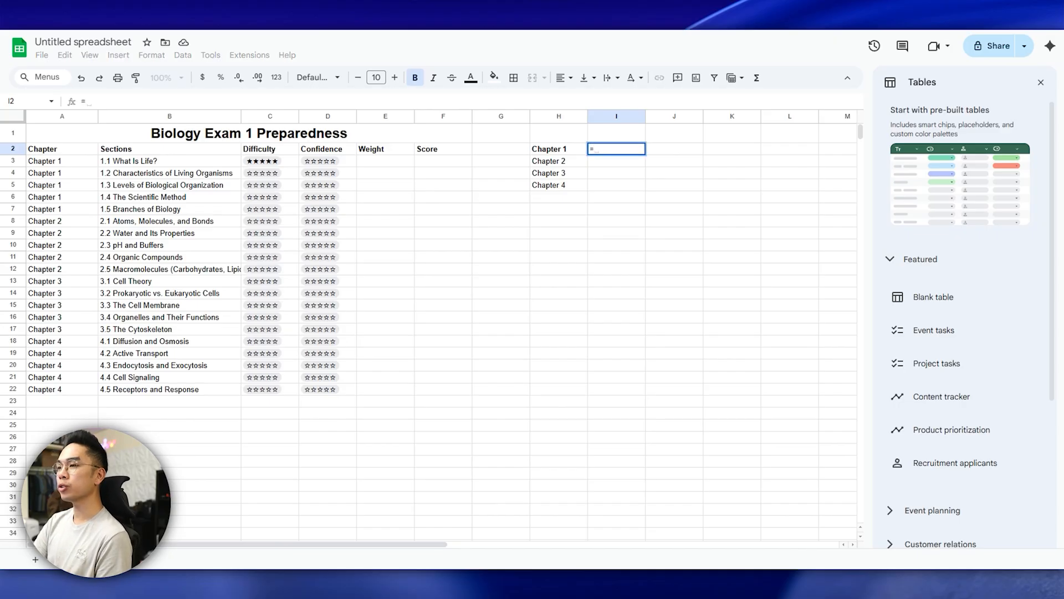
{"action": "type", "text": "AVERAGEI"}
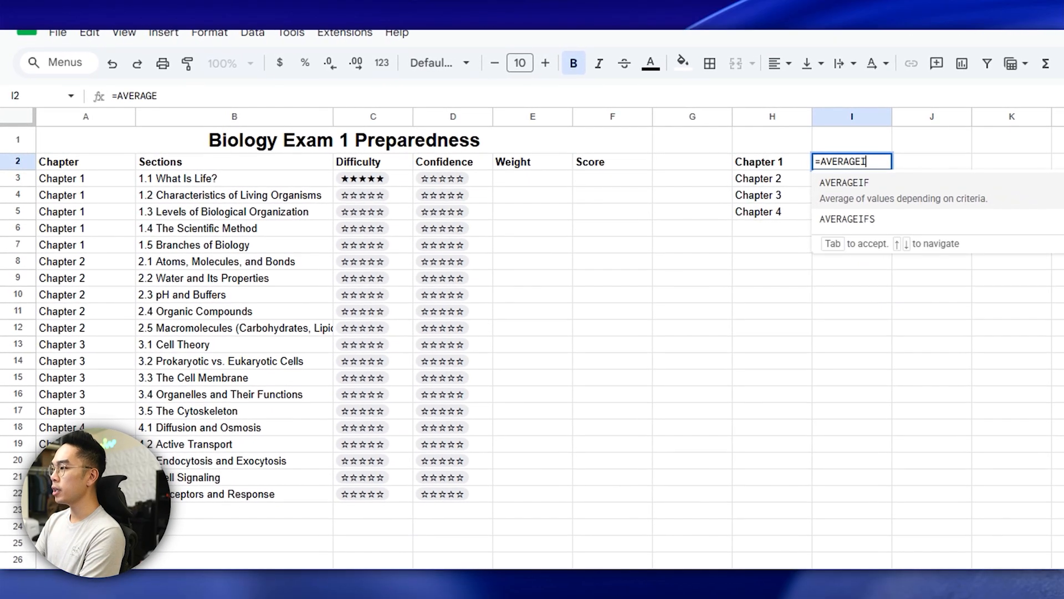
{"action": "type", "text": "F"}
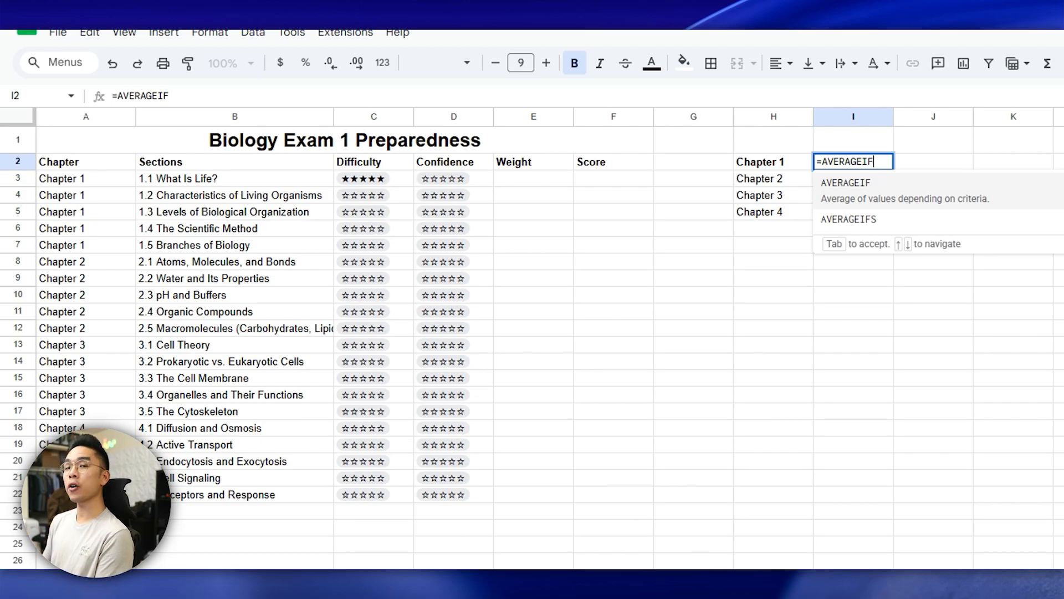
{"action": "type", "text": "("}
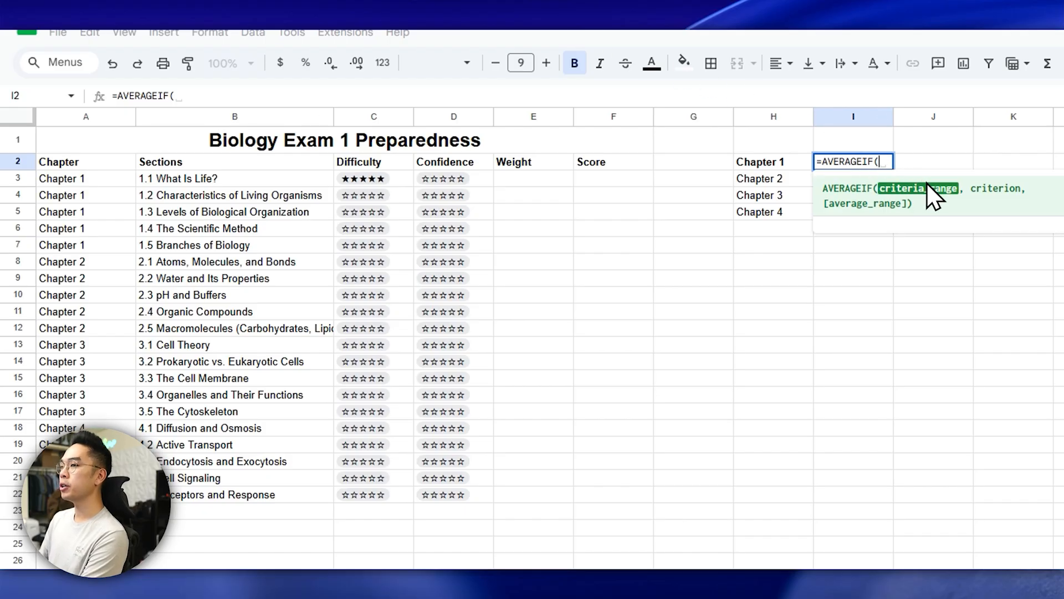
{"action": "left_click", "coordinate": [87, 117]}
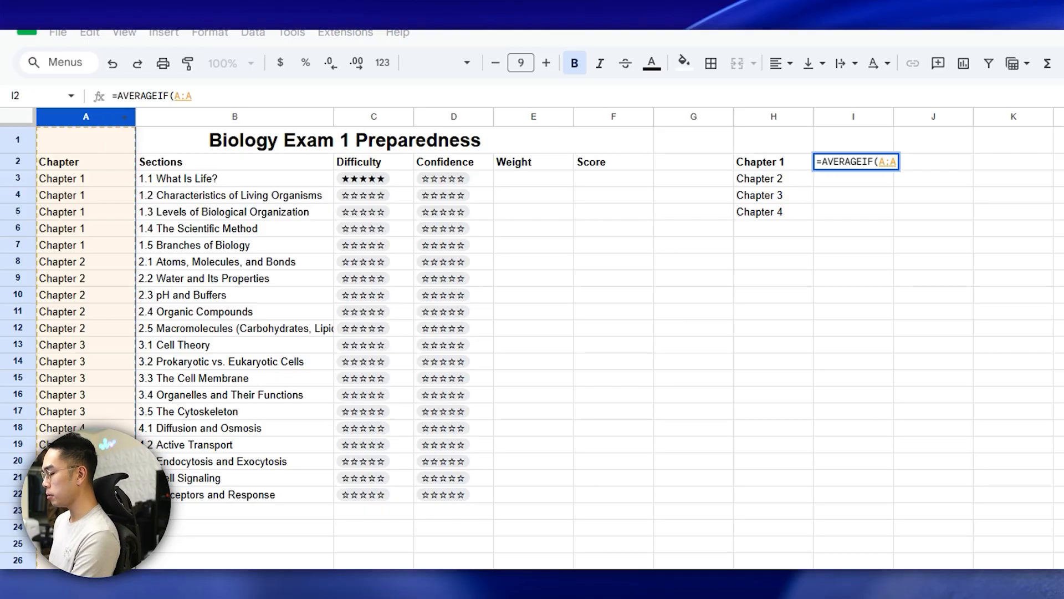
{"action": "type", "text": ","}
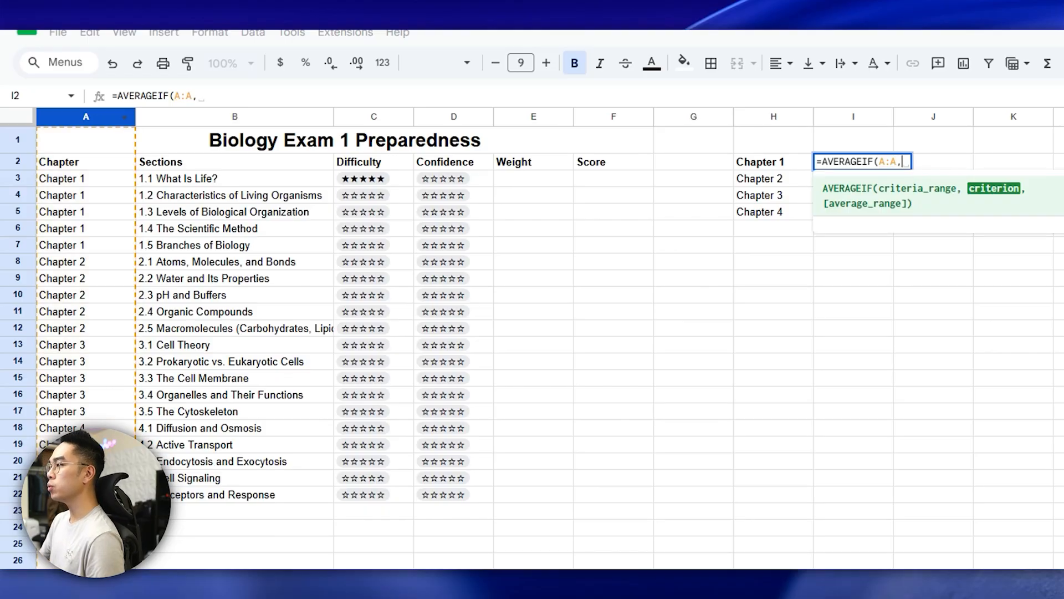
{"action": "left_click", "coordinate": [786, 160]}
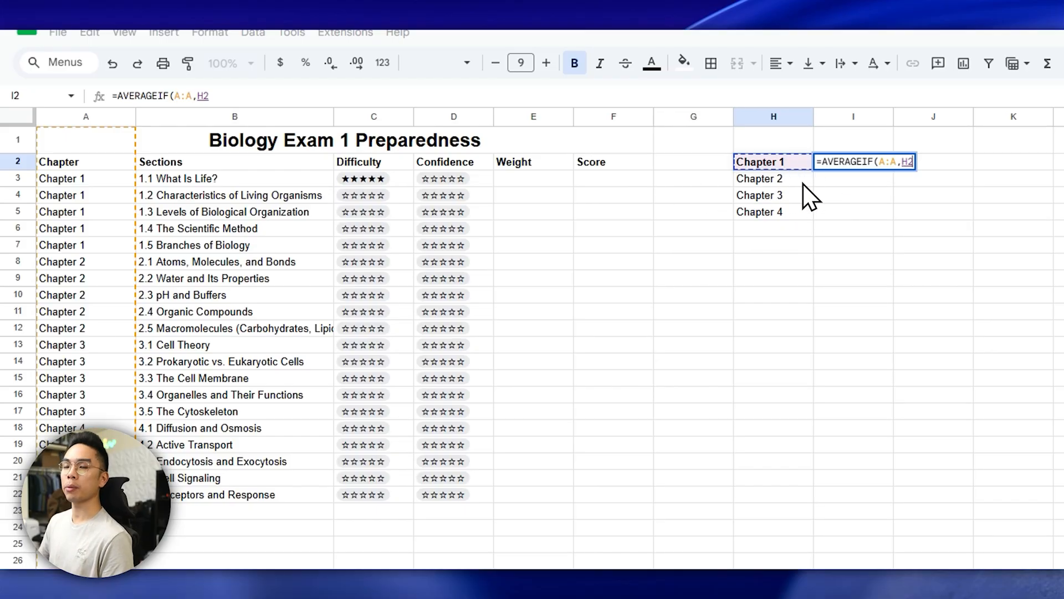
{"action": "left_click", "coordinate": [557, 95]}
{"action": "type", "text": ","}
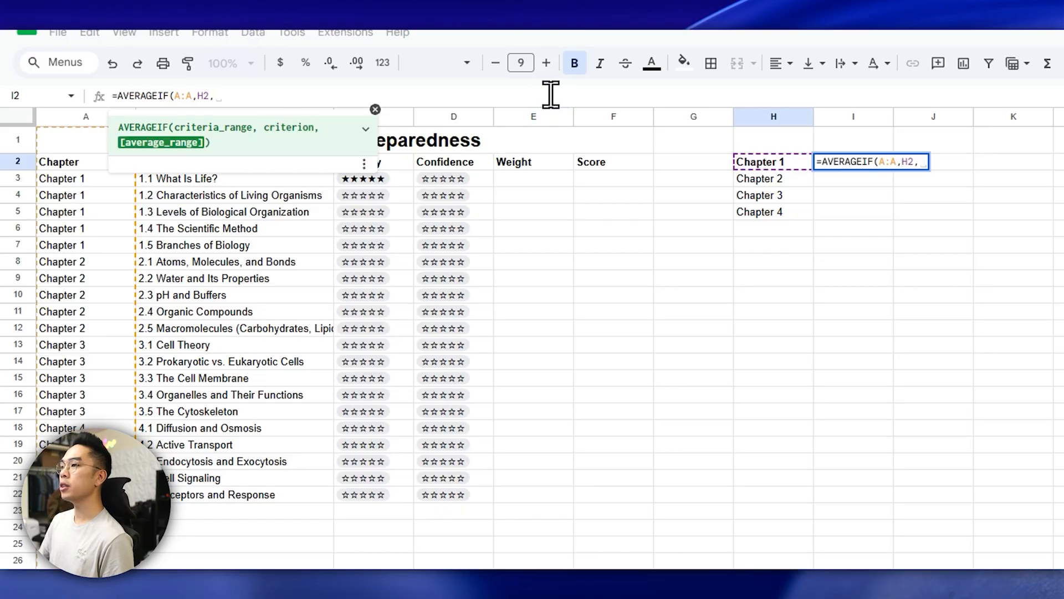
{"action": "left_click", "coordinate": [457, 117]}
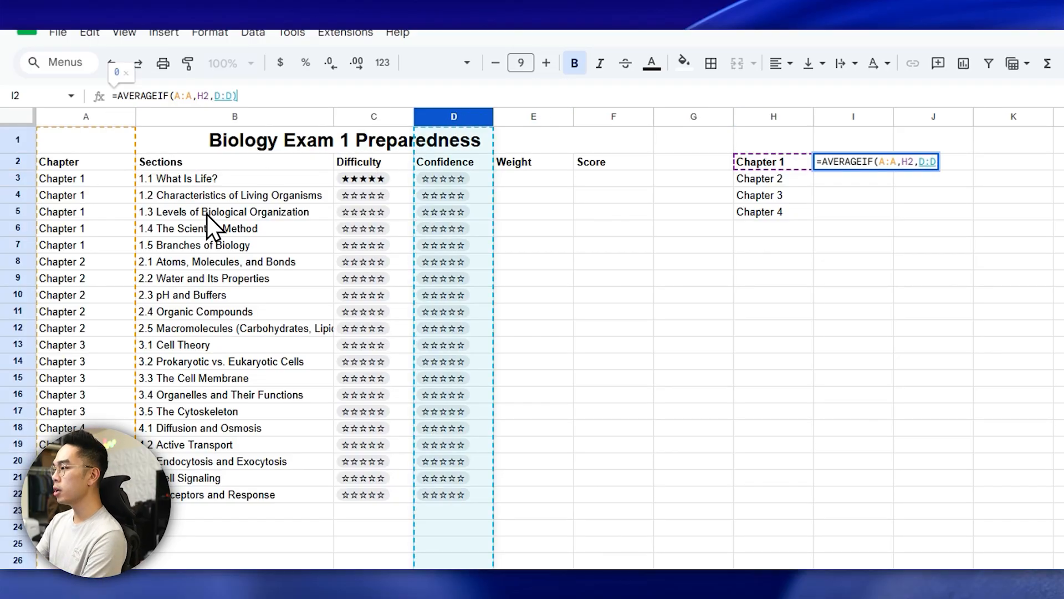
{"action": "key", "text": "Return"}
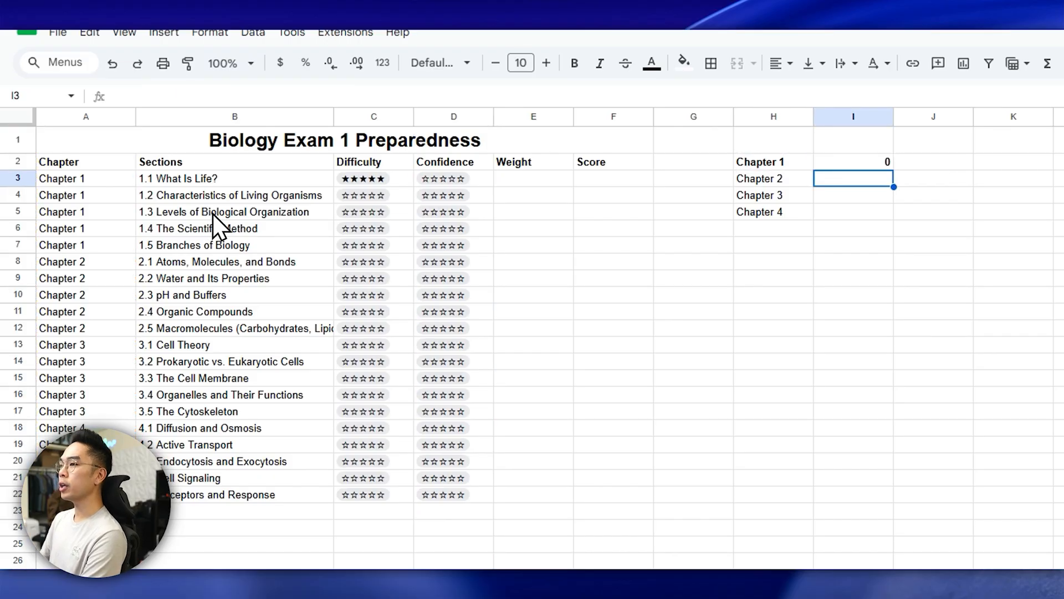
{"action": "left_click", "coordinate": [873, 161]}
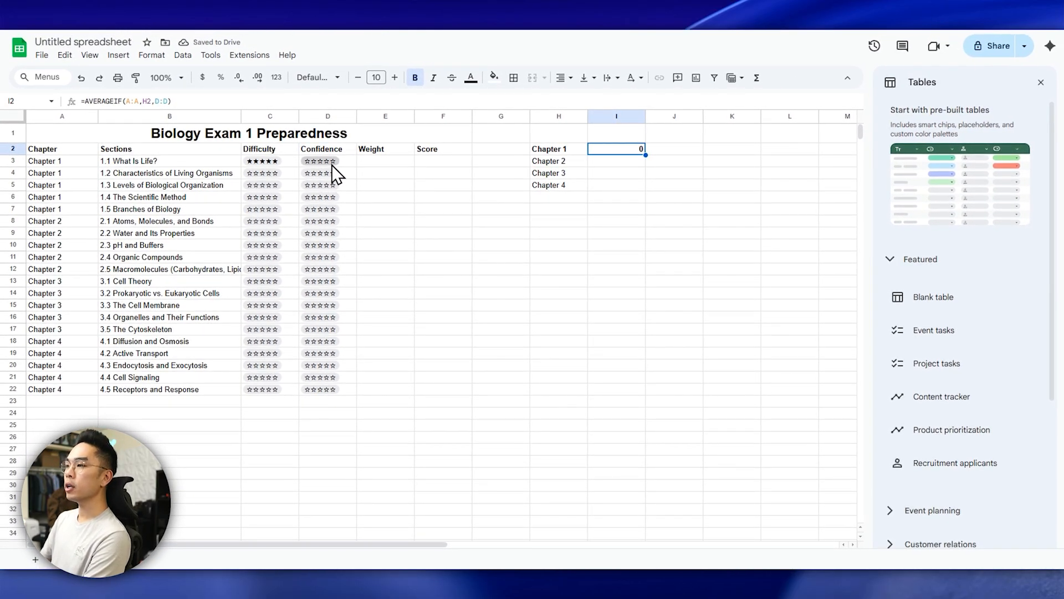
Set the confidence ratings of sections 1.1 to 1.5 to three, four, five, two and four stars respectively.
{"action": "left_click", "coordinate": [331, 164]}
{"action": "left_click", "coordinate": [328, 230]}
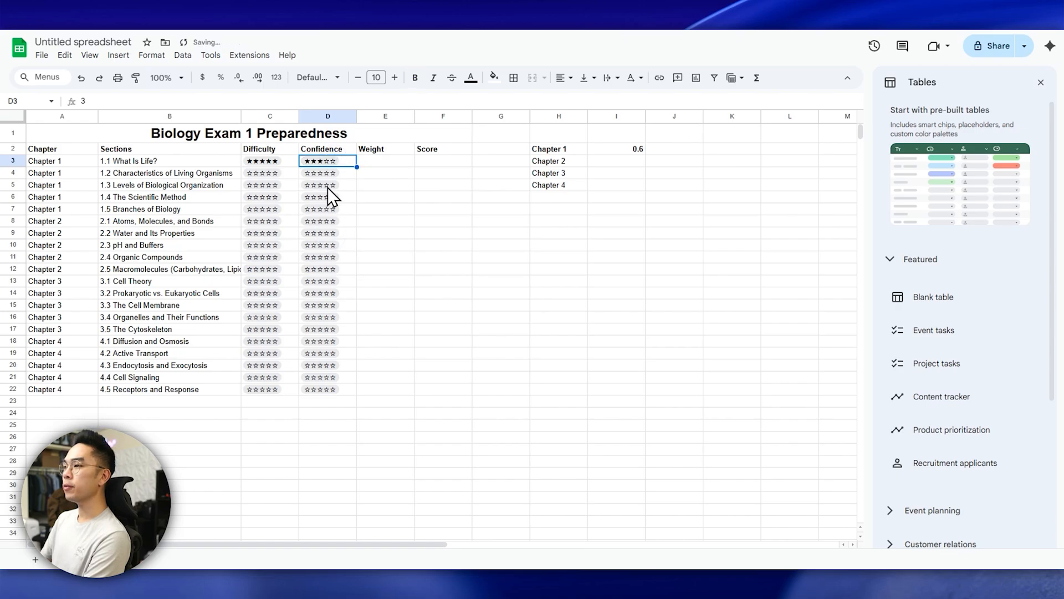
{"action": "left_click", "coordinate": [331, 173]}
{"action": "left_click", "coordinate": [327, 259]}
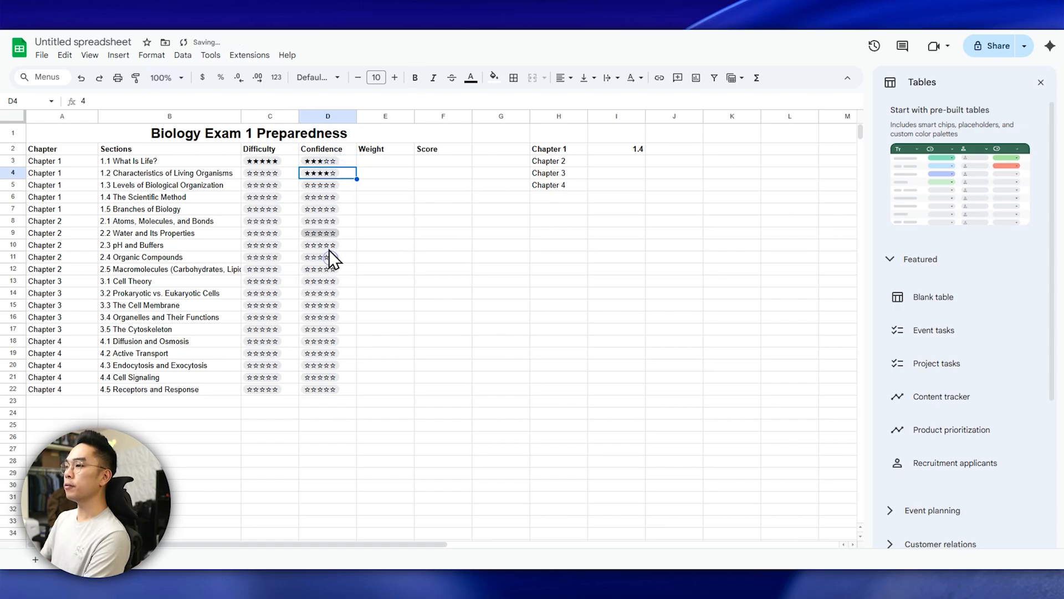
{"action": "left_click", "coordinate": [323, 185]}
{"action": "left_click", "coordinate": [322, 292]}
{"action": "left_click", "coordinate": [322, 198]}
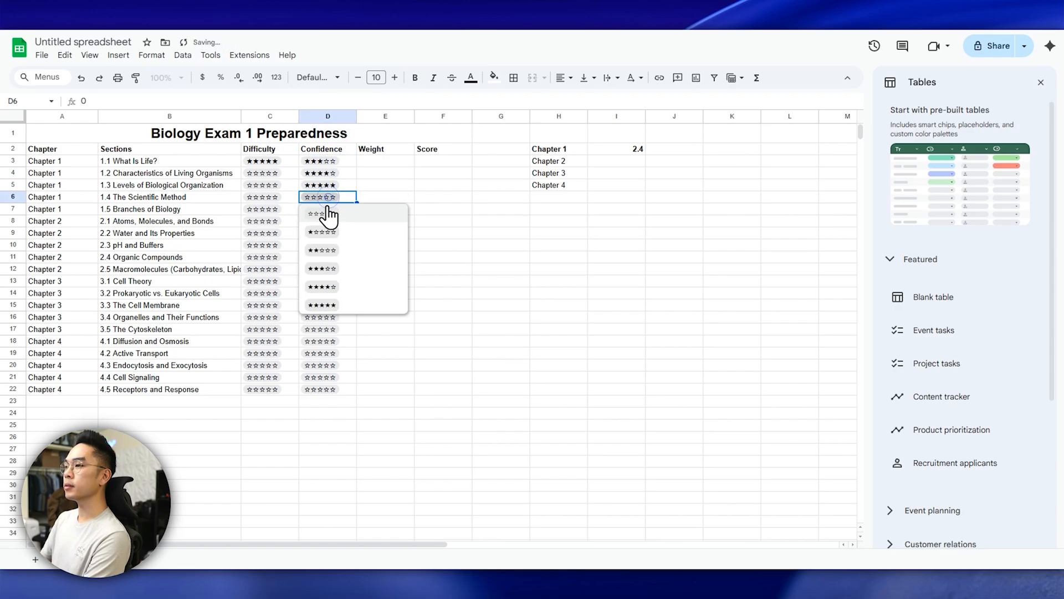
{"action": "left_click", "coordinate": [330, 250]}
{"action": "left_click", "coordinate": [324, 209]}
{"action": "left_click", "coordinate": [322, 298]}
{"action": "left_click", "coordinate": [613, 150]}
{"action": "left_click_drag", "start_coordinate": [339, 160], "coordinate": [342, 210]}
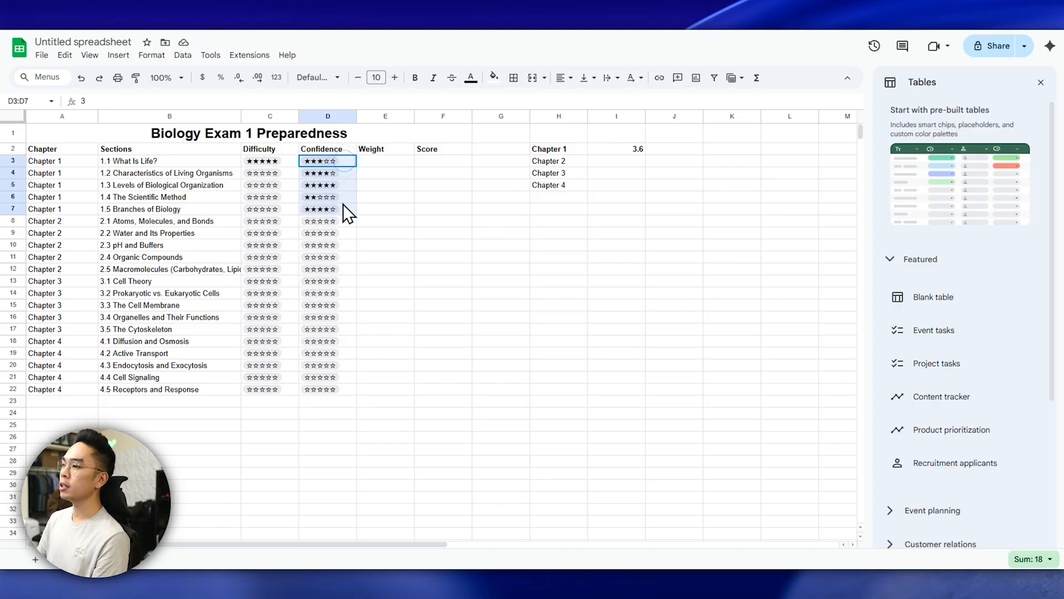
Fill the average confidence formula from I2 down to I5, covering Chapters 2 to 4, and check the copied formulas.
{"action": "left_click", "coordinate": [615, 150]}
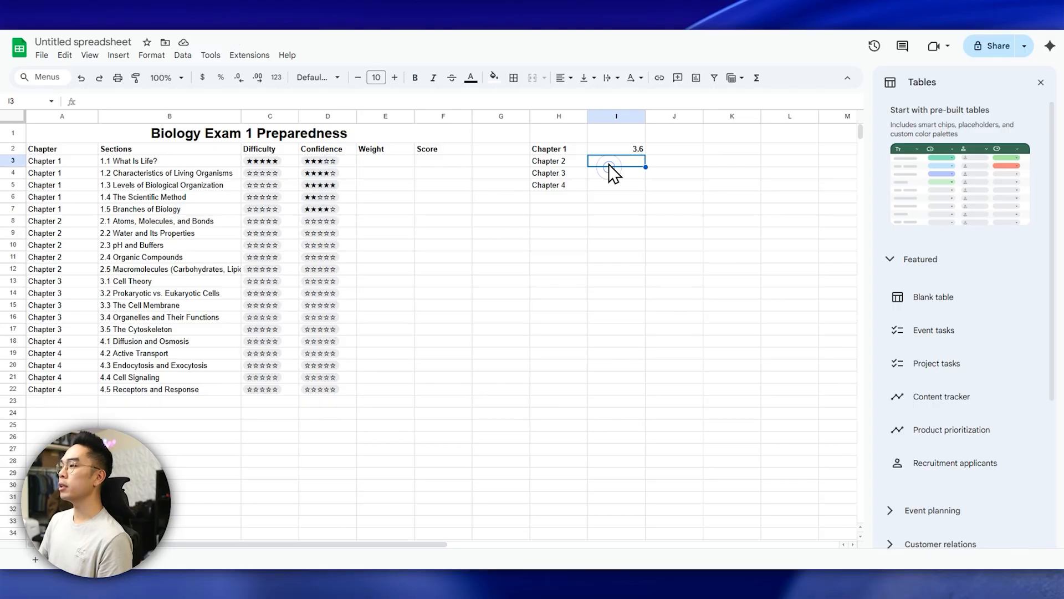
{"action": "left_click_drag", "start_coordinate": [646, 153], "coordinate": [644, 189]}
{"action": "left_click", "coordinate": [632, 159]}
{"action": "left_click", "coordinate": [635, 172]}
{"action": "left_click", "coordinate": [635, 185]}
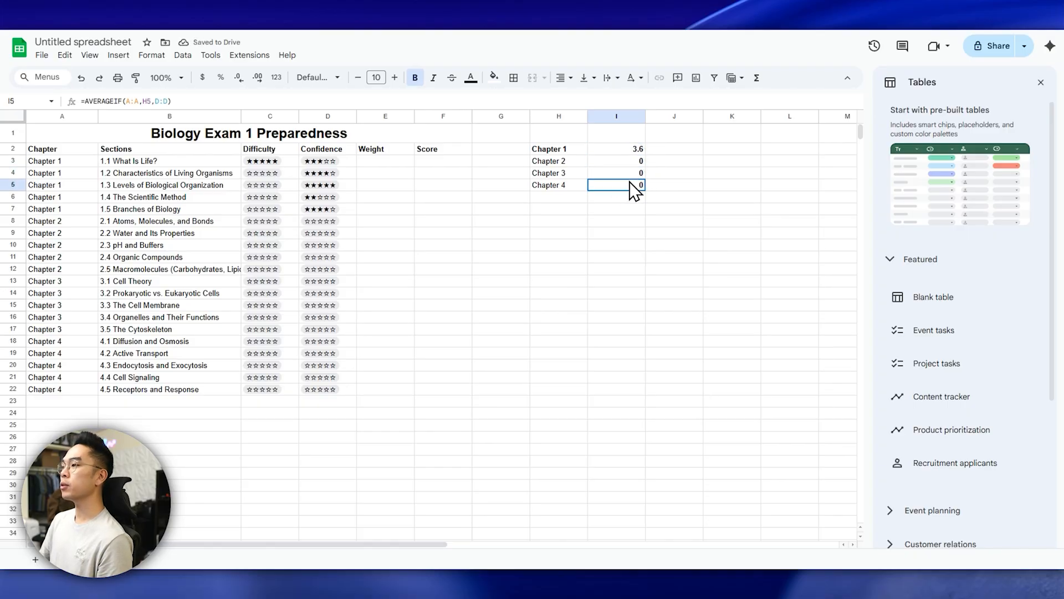
Set the confidence rating of section 2.4 Organic Compounds to five stars and check the Chapter 2 average.
{"action": "left_click", "coordinate": [332, 256]}
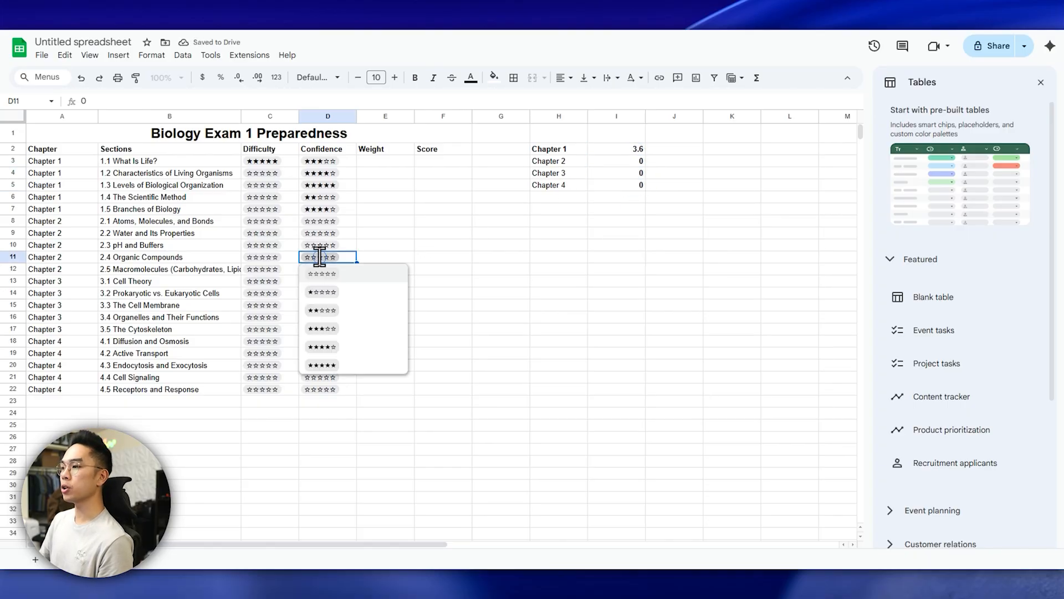
{"action": "left_click", "coordinate": [331, 365]}
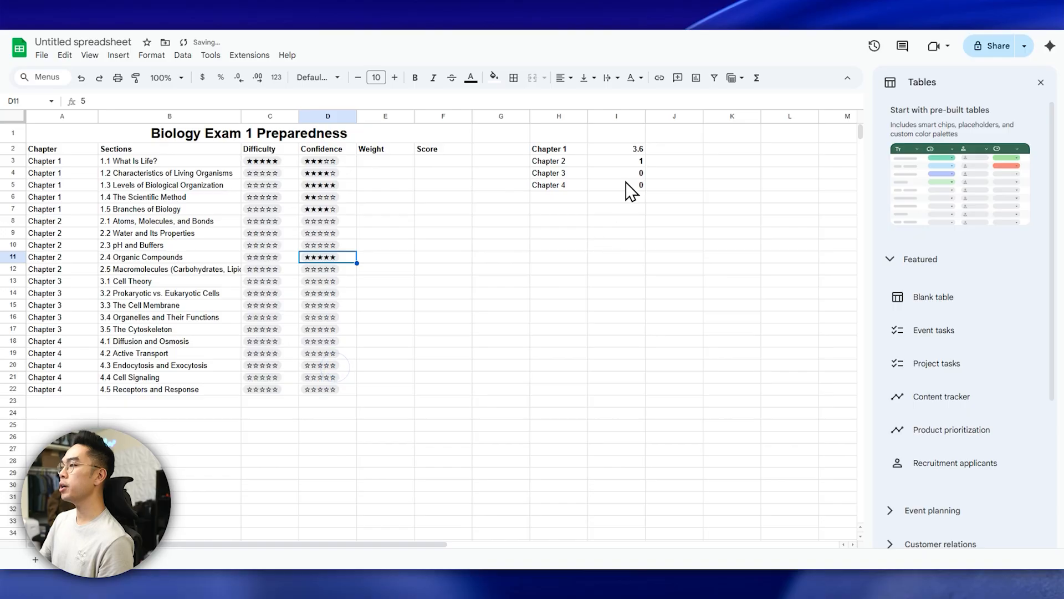
{"action": "left_click", "coordinate": [633, 160]}
{"action": "left_click", "coordinate": [337, 258]}
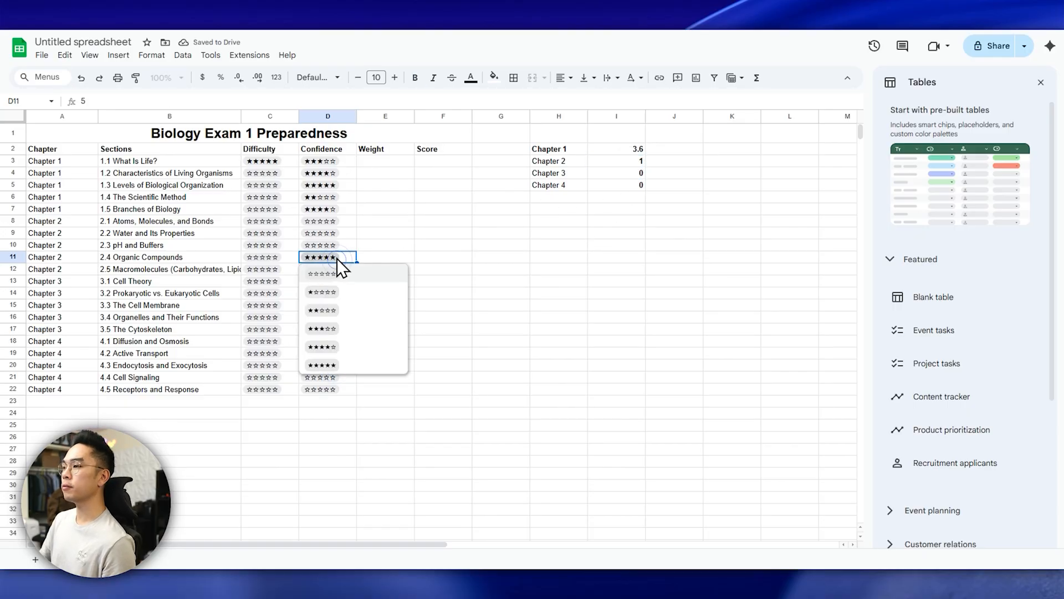
{"action": "left_click", "coordinate": [368, 255]}
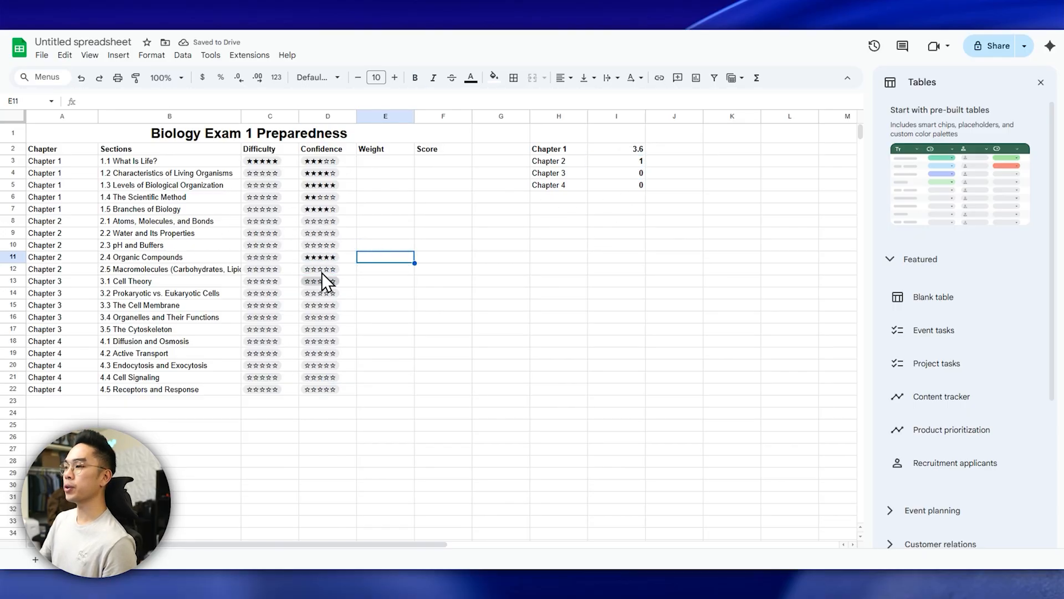
Label the chapter summary columns in H1, I1 and J1 as Chapters, Confidence Avg and # of Sections.
{"action": "left_click", "coordinate": [554, 131]}
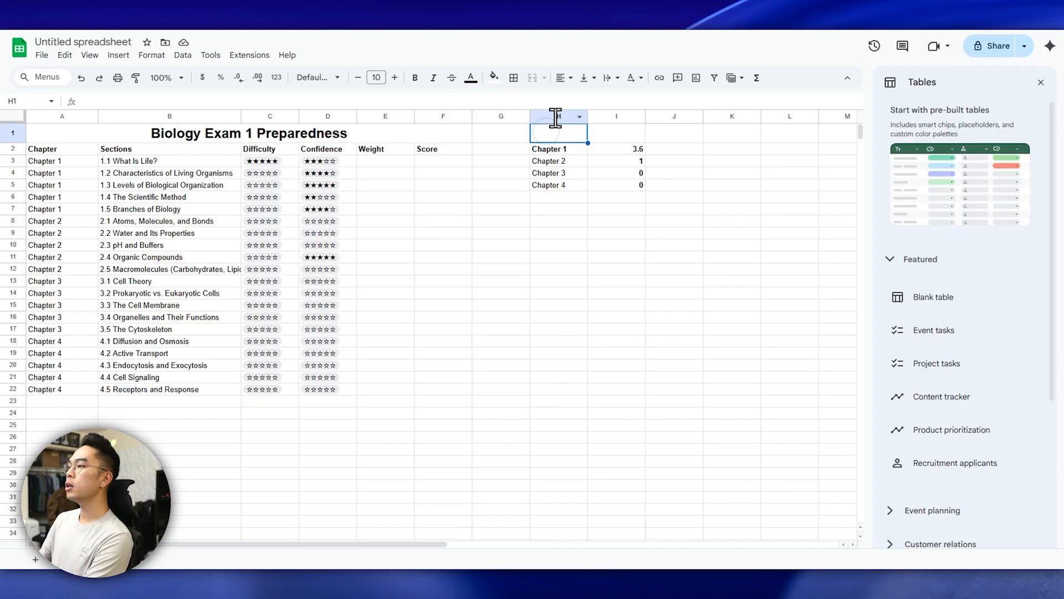
{"action": "type", "text": "Chapters"}
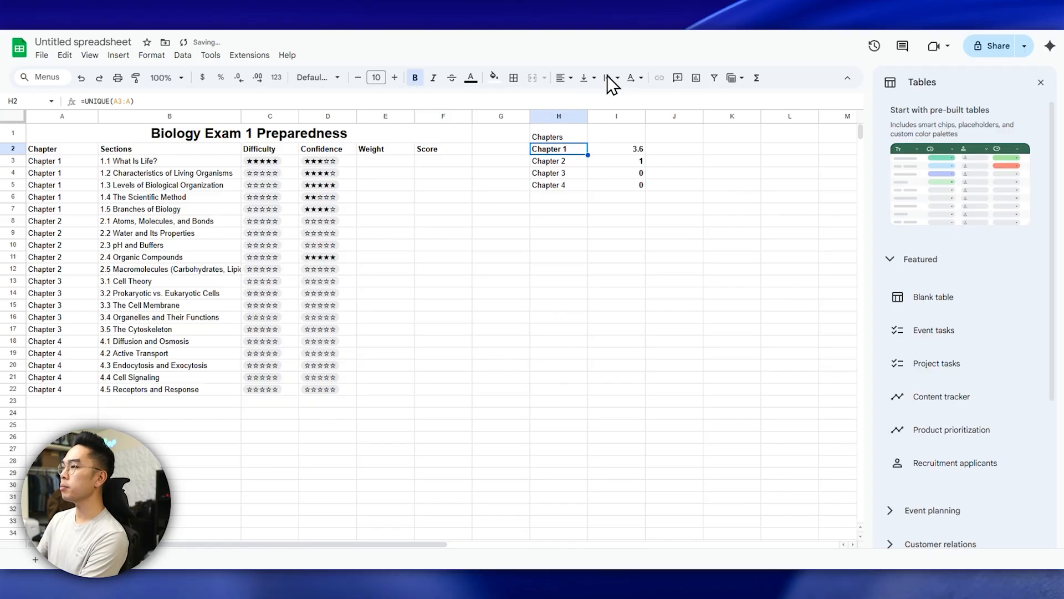
{"action": "left_click", "coordinate": [632, 125]}
{"action": "type", "text": "Confid"}
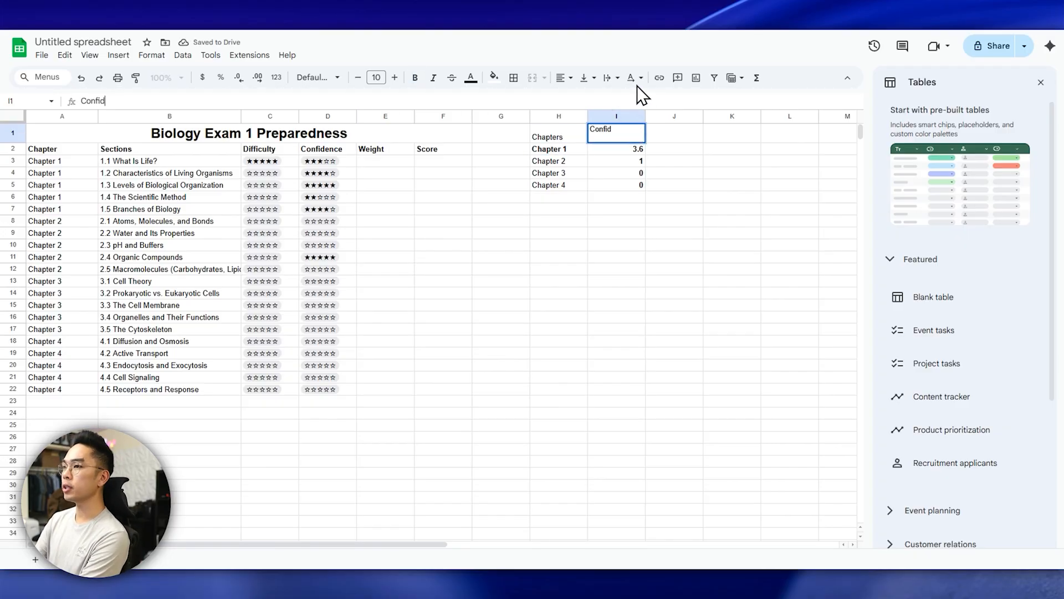
{"action": "type", "text": "ence Avg"}
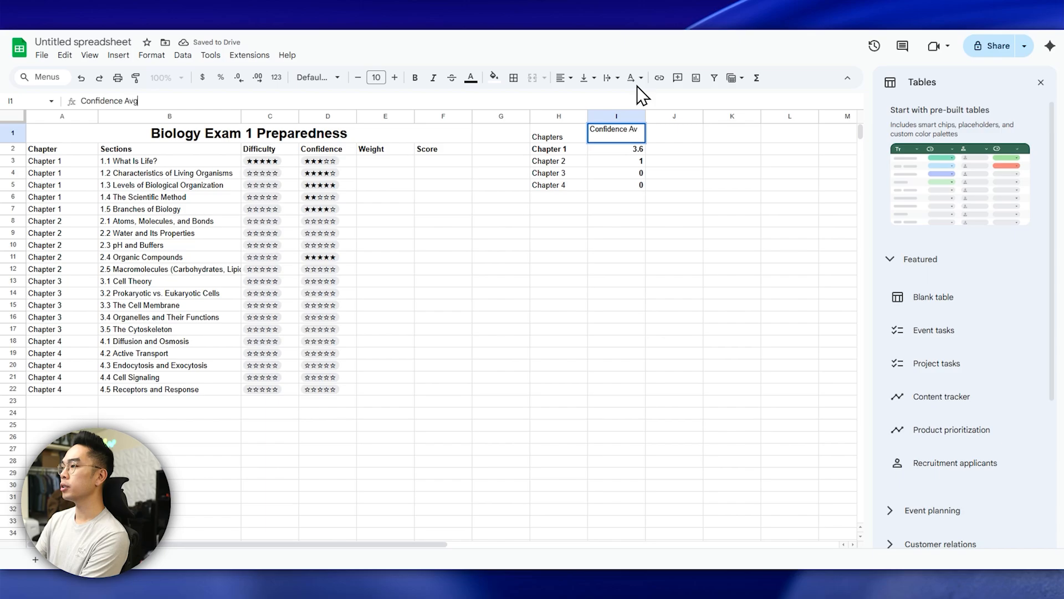
{"action": "key", "text": "Tab"}
{"action": "type", "text": "N"}
{"action": "key", "text": "BackSpace"}
{"action": "type", "text": "# of Sections"}
{"action": "key", "text": "Return"}
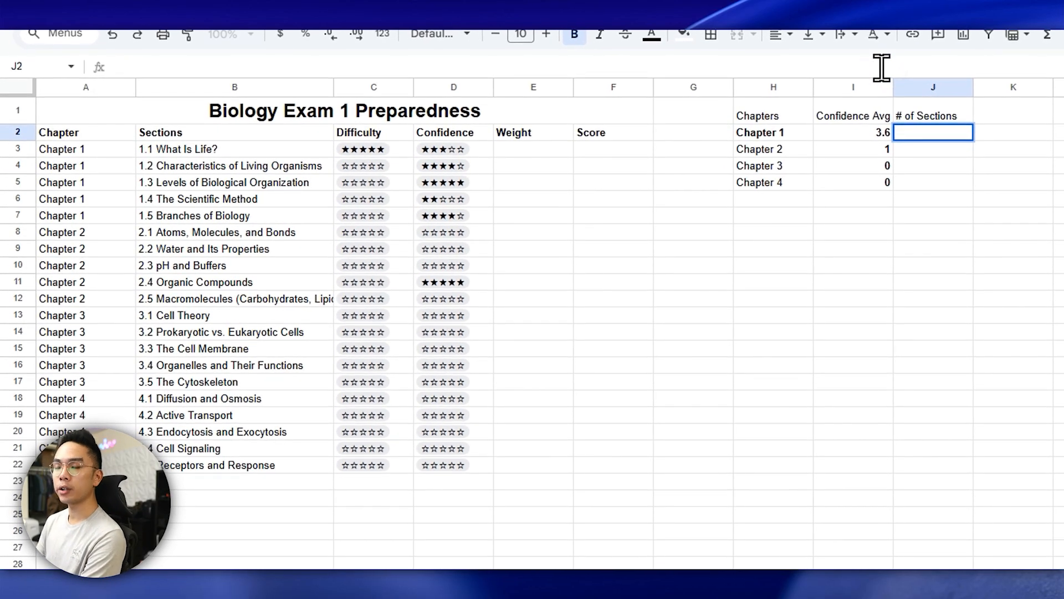
Enter =COUNTIF(A:A,H2) in J2 to count the chapter's sections, and fill the formula down to J5.
{"action": "type", "text": "="}
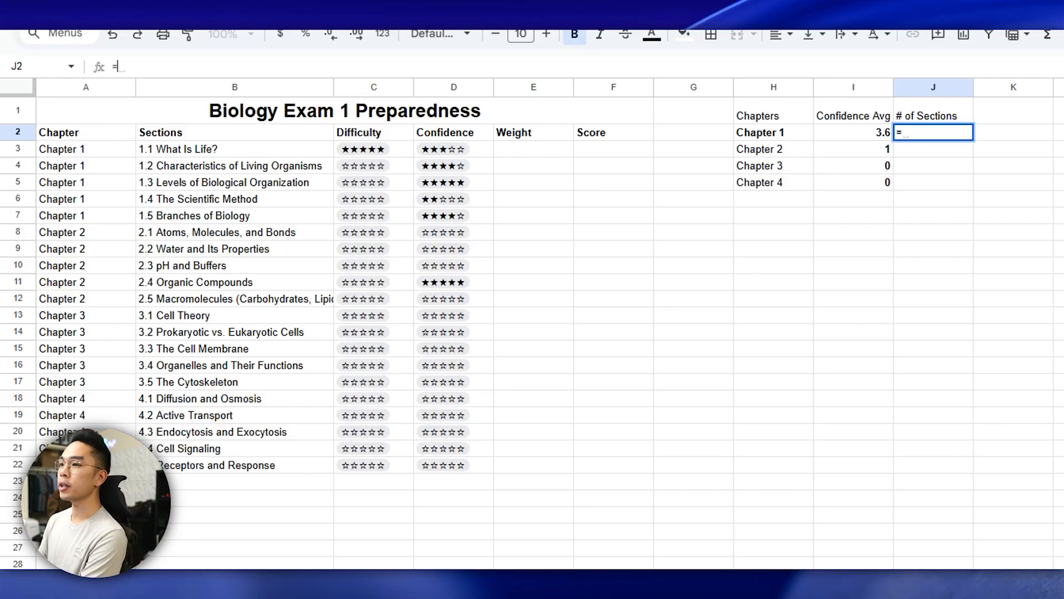
{"action": "type", "text": "COUNTIF"}
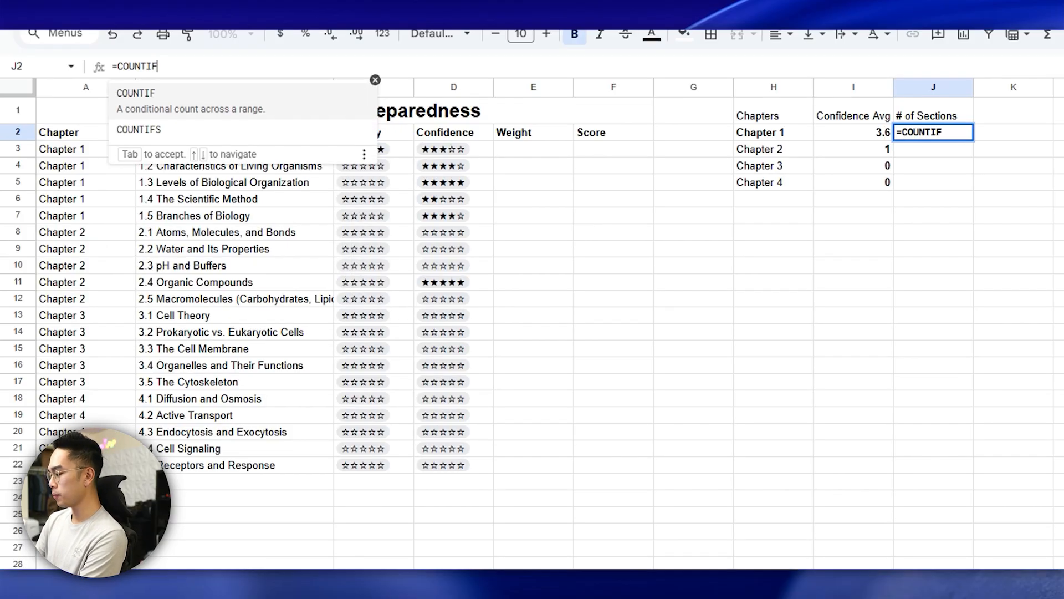
{"action": "type", "text": "("}
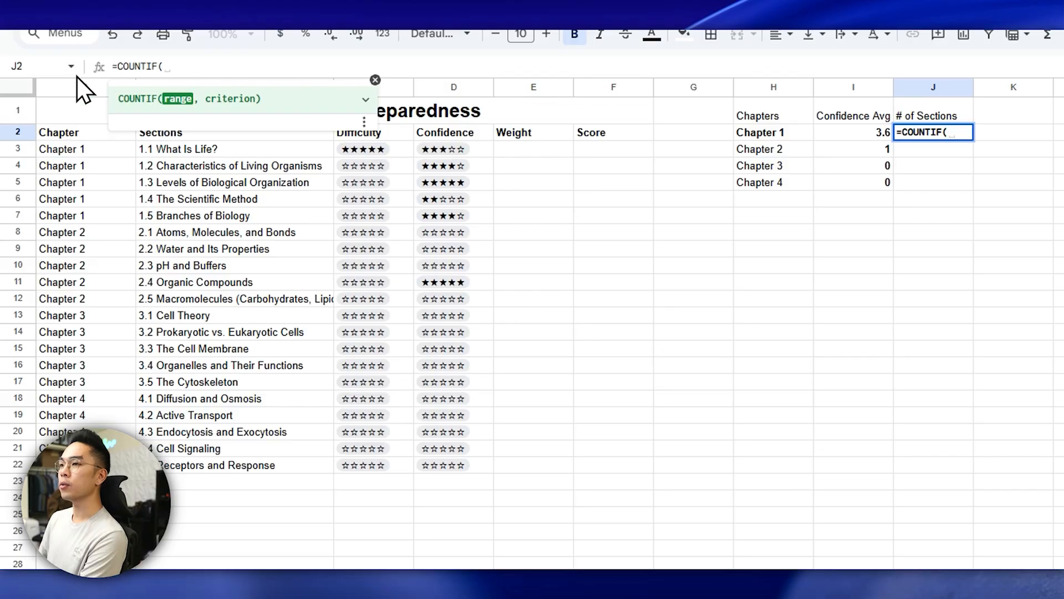
{"action": "left_click", "coordinate": [78, 87]}
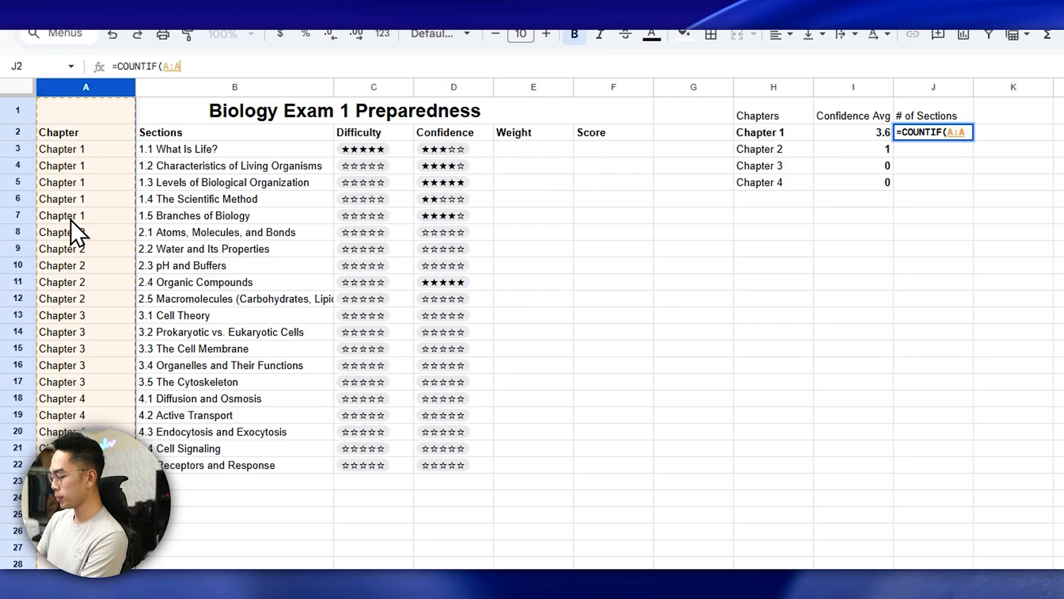
{"action": "type", "text": ","}
{"action": "left_click", "coordinate": [755, 131]}
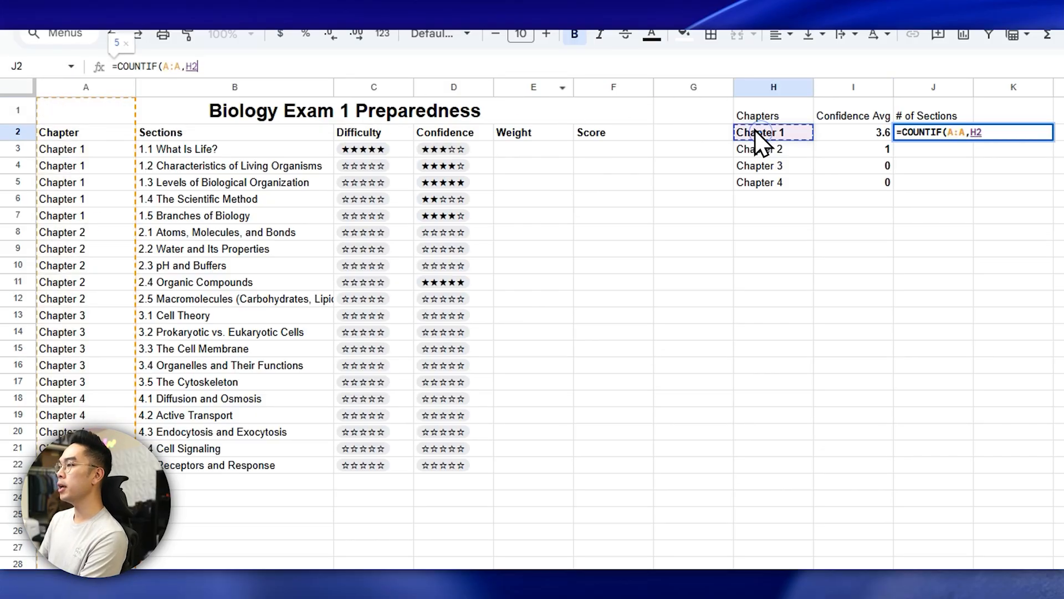
{"action": "type", "text": ")"}
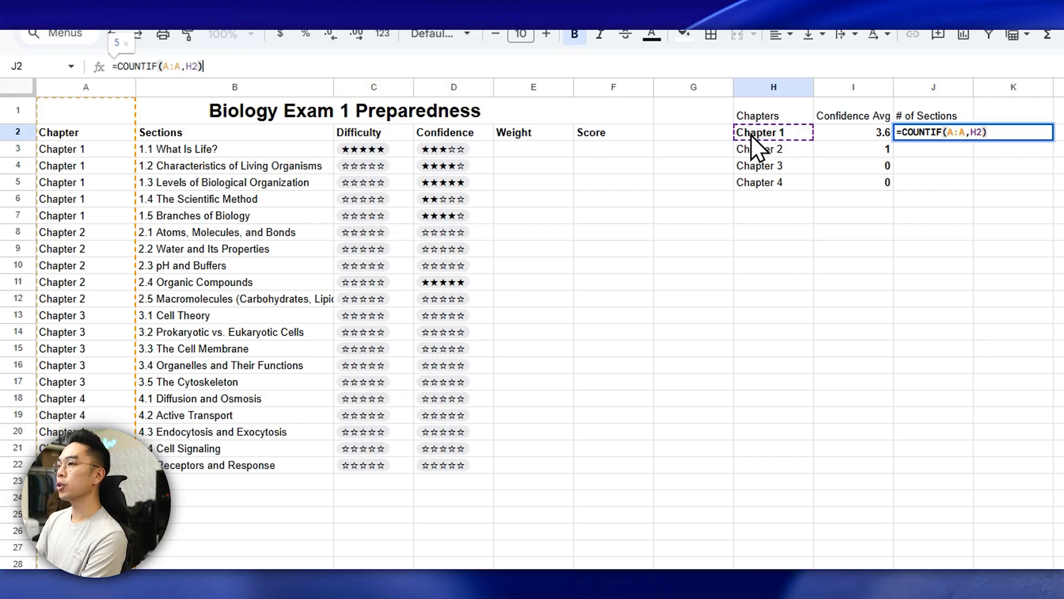
{"action": "key", "text": "Return"}
{"action": "left_click", "coordinate": [948, 122]}
{"action": "left_click", "coordinate": [964, 133]}
{"action": "left_click_drag", "start_coordinate": [974, 141], "coordinate": [991, 201]}
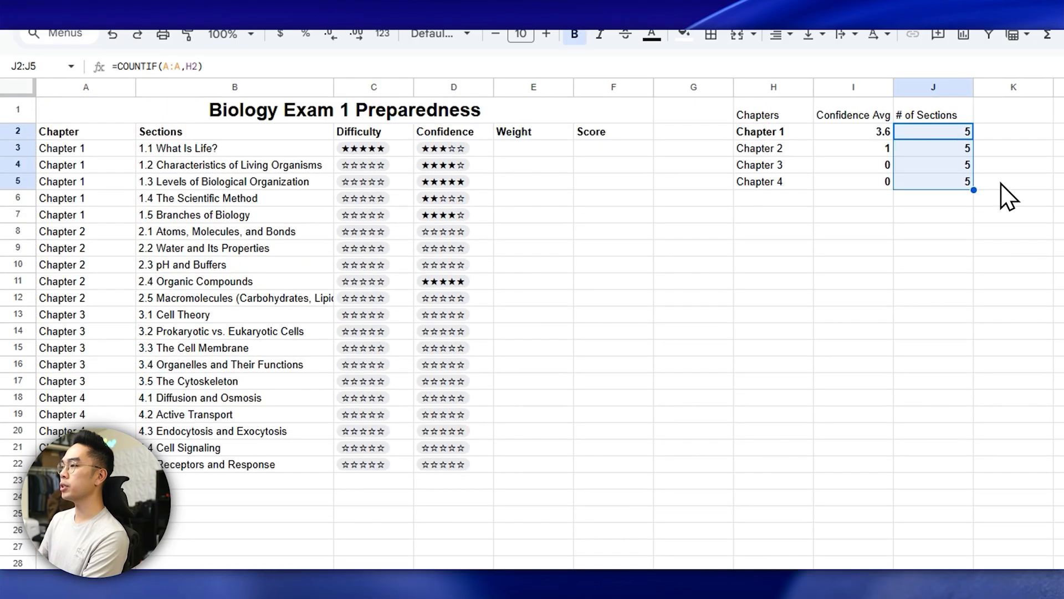
Add a new section row under the list in row 23 with Chapter 4 and 4.6 Molecule Activity.
{"action": "scroll", "coordinate": [946, 237], "scroll_direction": "down", "scroll_amount": 2}
{"action": "left_click", "coordinate": [119, 381]}
{"action": "left_click", "coordinate": [92, 344]}
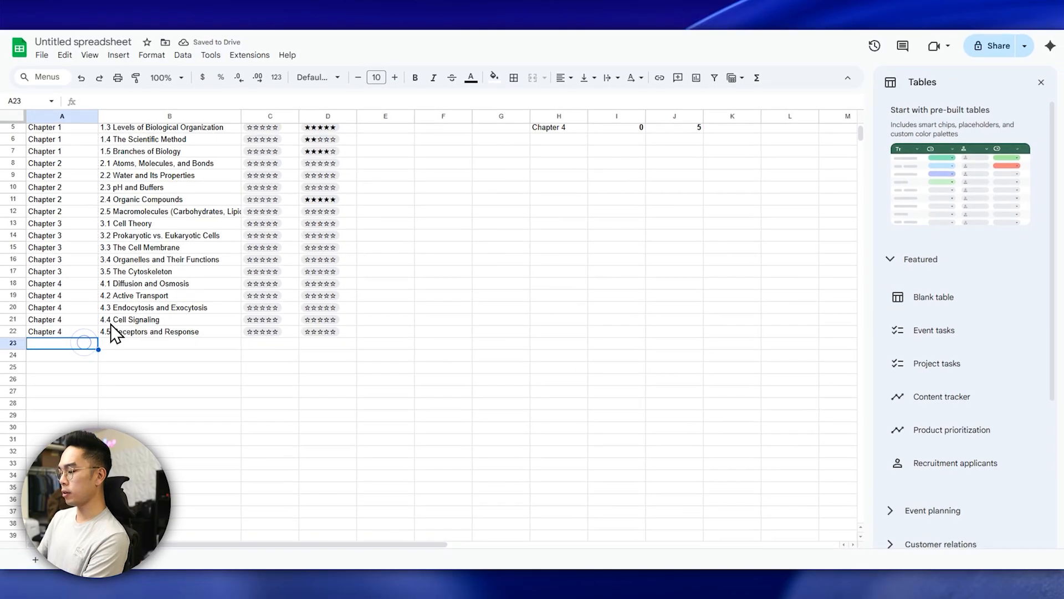
{"action": "type", "text": "Chapter 4"}
{"action": "key", "text": "Tab"}
{"action": "type", "text": "4.6 Molecule Activity"}
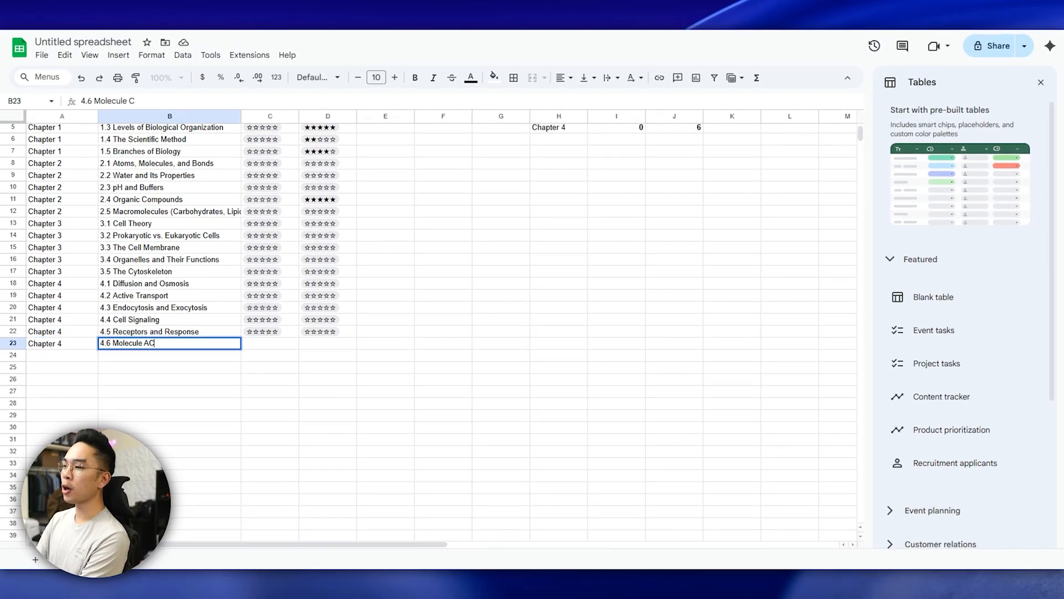
{"action": "key", "text": "Return"}
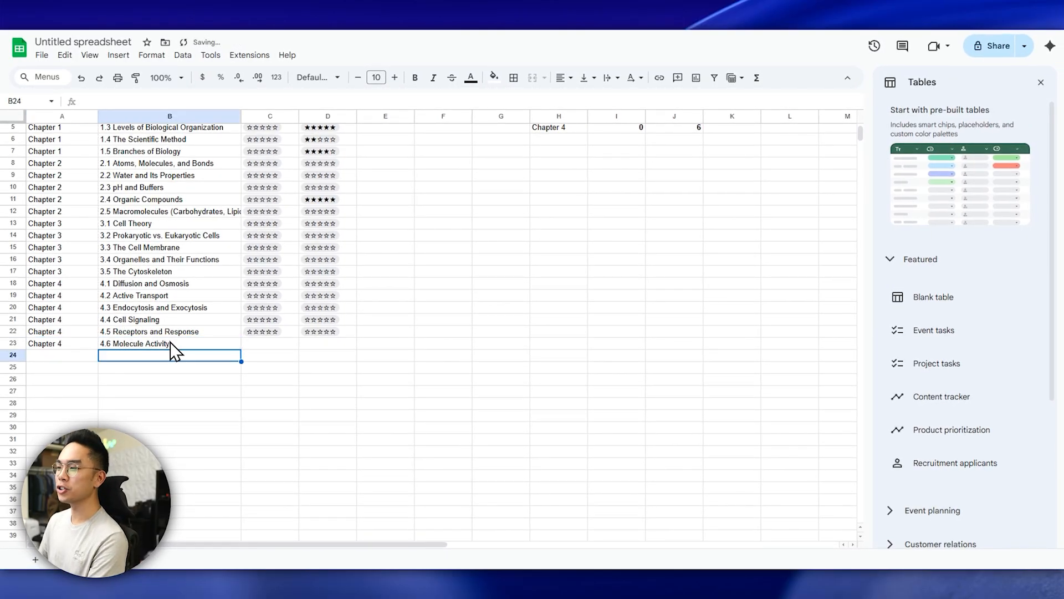
Extend the difficulty and confidence star ratings to the 4.6 Molecule Activity row and check the Chapter 4 average formula.
{"action": "scroll", "coordinate": [171, 350], "scroll_direction": "up", "scroll_amount": 2}
{"action": "left_click", "coordinate": [284, 388]}
{"action": "left_click_drag", "start_coordinate": [298, 394], "coordinate": [361, 407]}
{"action": "left_click", "coordinate": [348, 391]}
{"action": "left_click", "coordinate": [341, 401]}
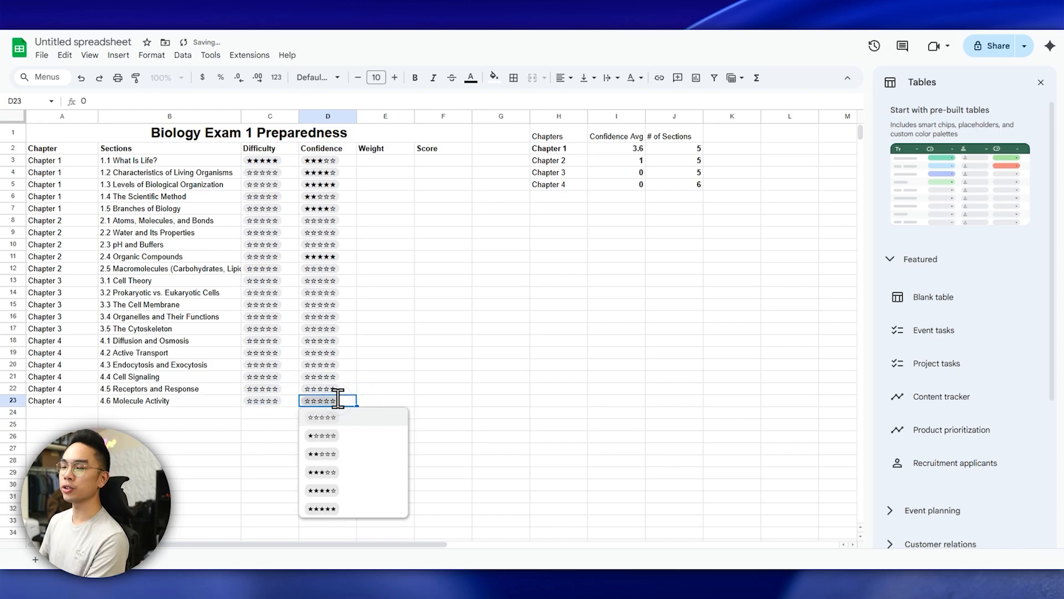
{"action": "left_click", "coordinate": [366, 378]}
{"action": "left_click", "coordinate": [638, 184]}
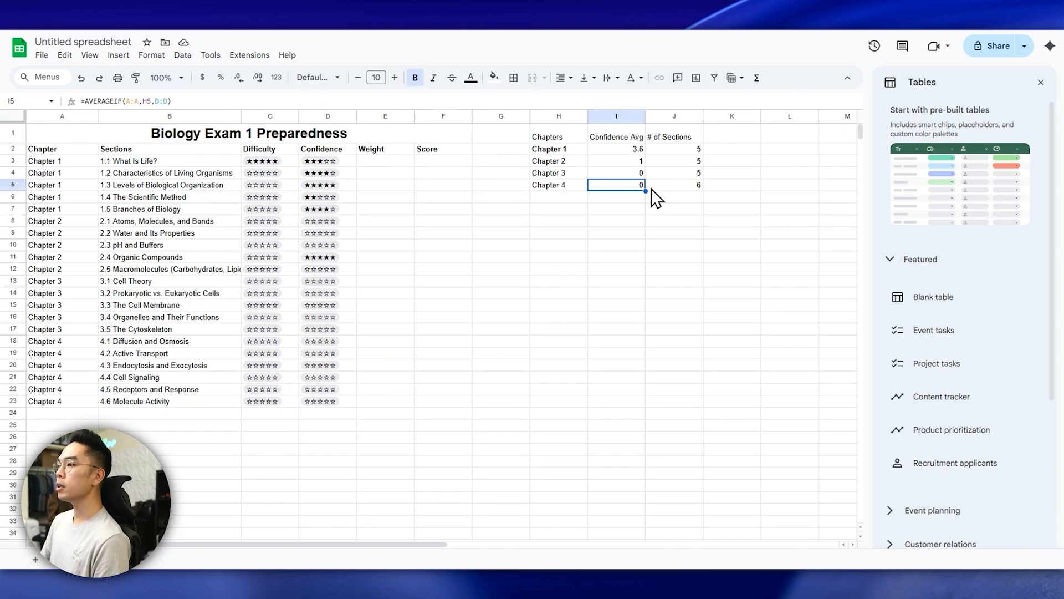
{"action": "left_click", "coordinate": [391, 161]}
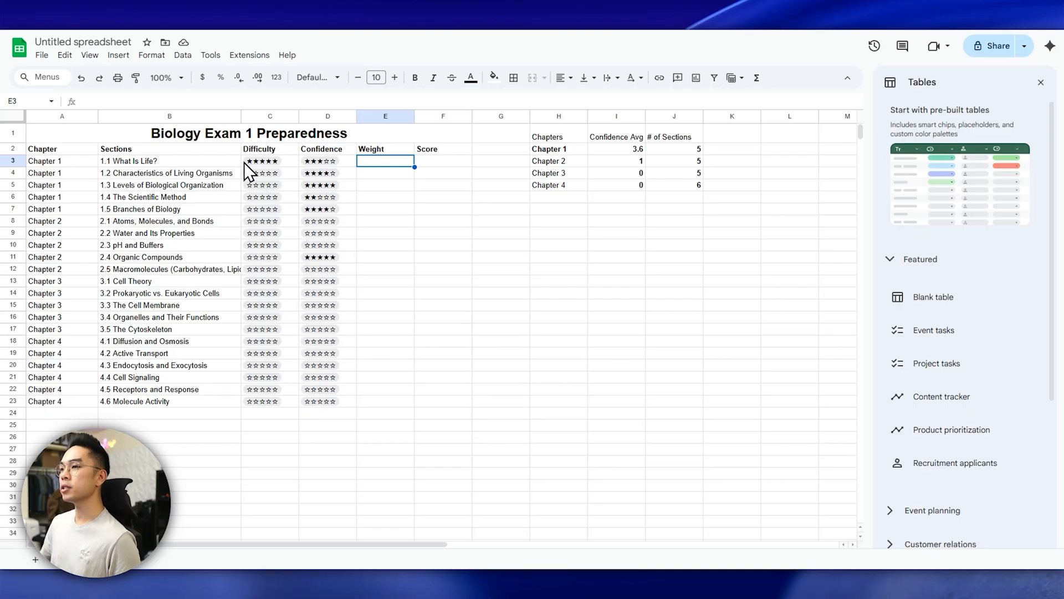
{"action": "left_click", "coordinate": [185, 164]}
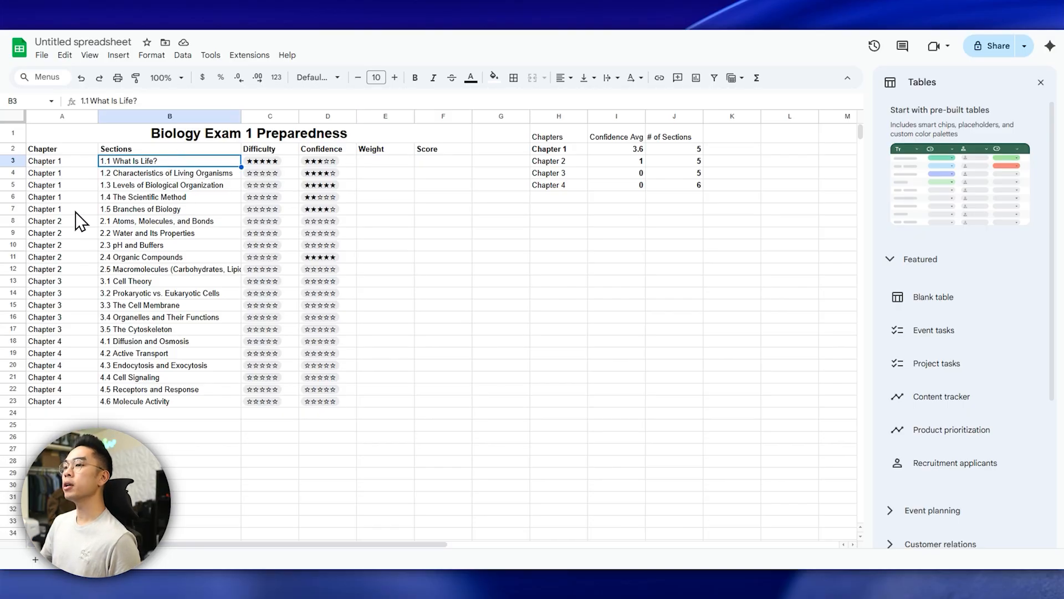
{"action": "left_click_drag", "start_coordinate": [74, 211], "coordinate": [71, 159]}
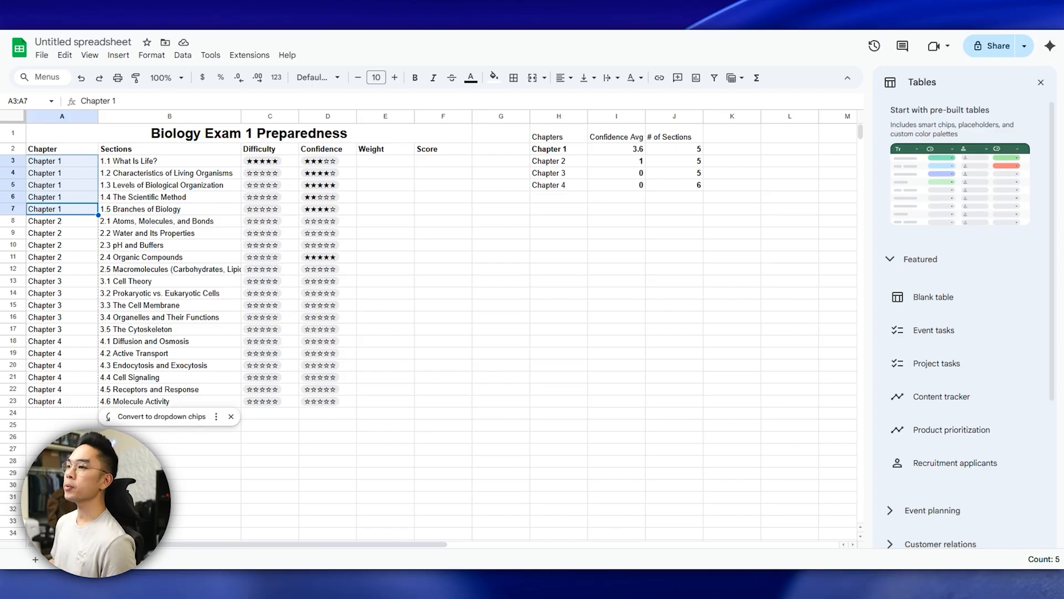
{"action": "left_click", "coordinate": [392, 161]}
{"action": "left_click_drag", "start_coordinate": [391, 162], "coordinate": [388, 206]}
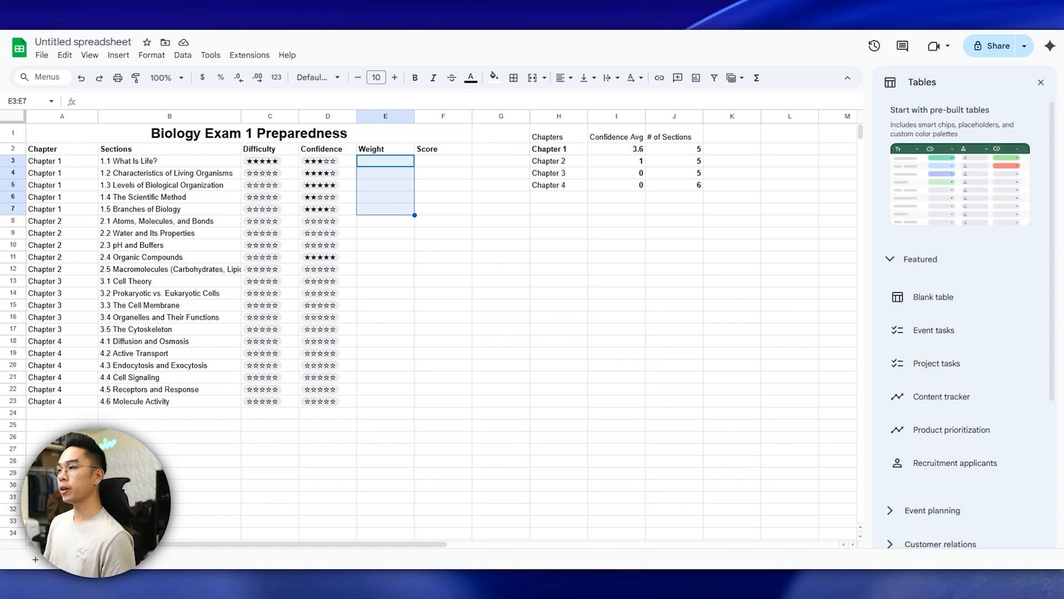
Set the weight of section 1.1 to 5% in E3 and fill it down through section 1.5 in E7.
{"action": "left_click", "coordinate": [392, 162]}
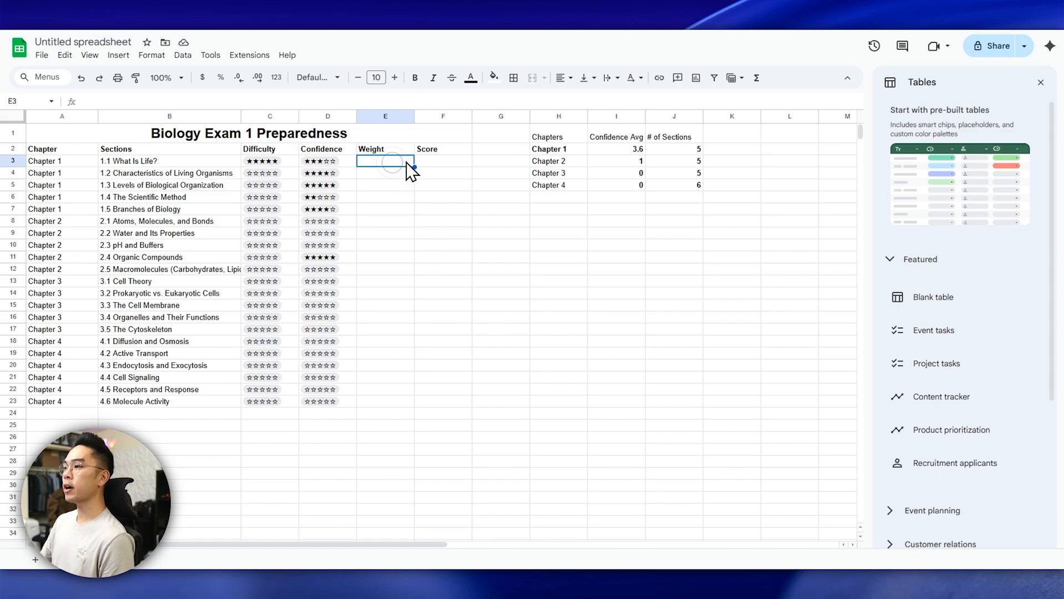
{"action": "type", "text": "5%"}
{"action": "key", "text": "Return"}
{"action": "key", "text": "Up"}
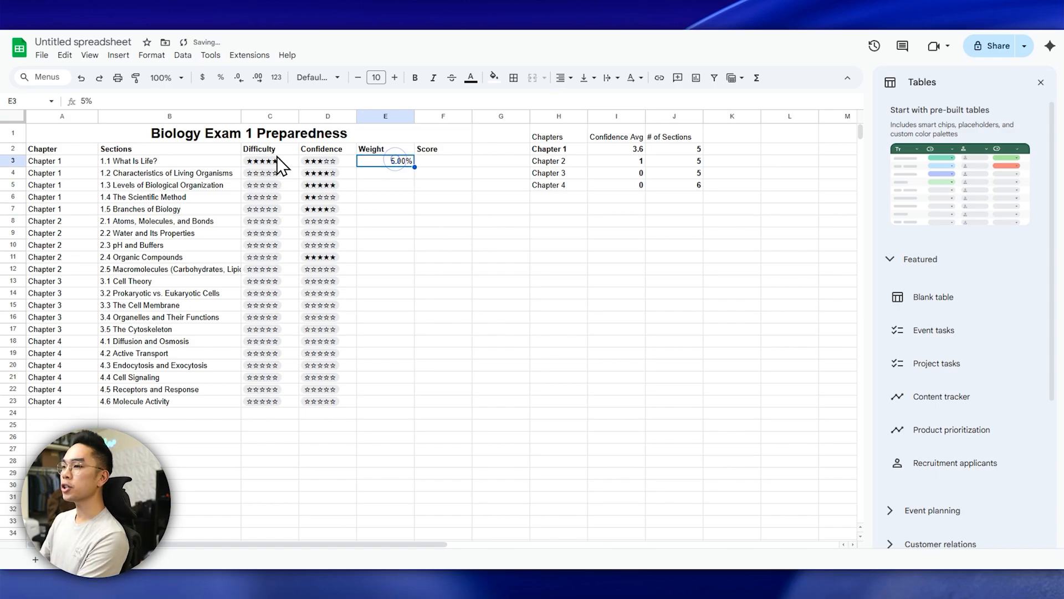
{"action": "left_click_drag", "start_coordinate": [416, 167], "coordinate": [399, 206]}
{"action": "left_click", "coordinate": [397, 206]}
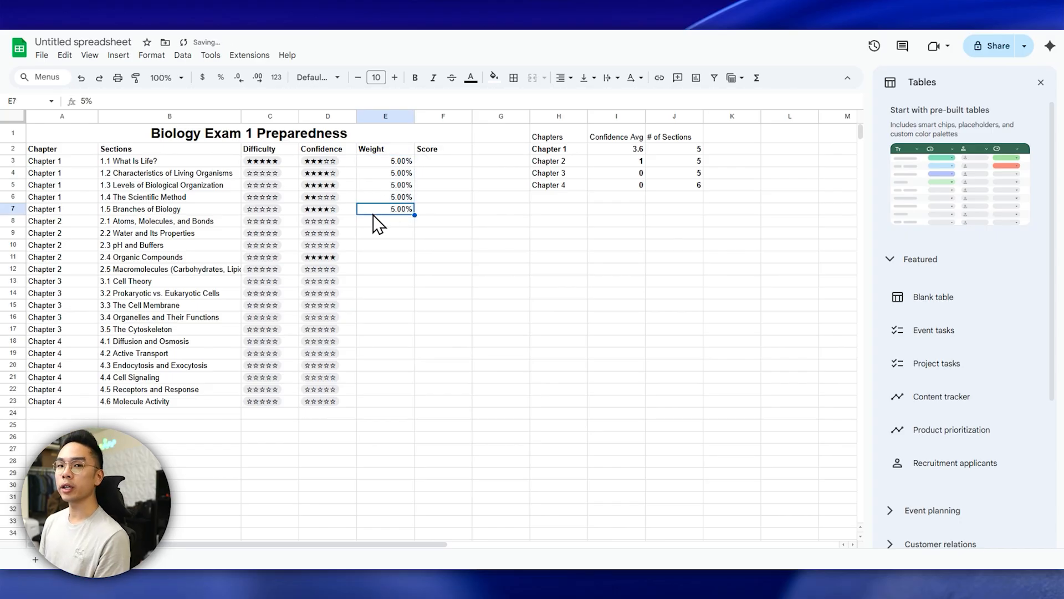
Enter a 5% weight in E8 and fill it down to E17 for all Chapter 2 and Chapter 3 sections.
{"action": "left_click", "coordinate": [396, 220]}
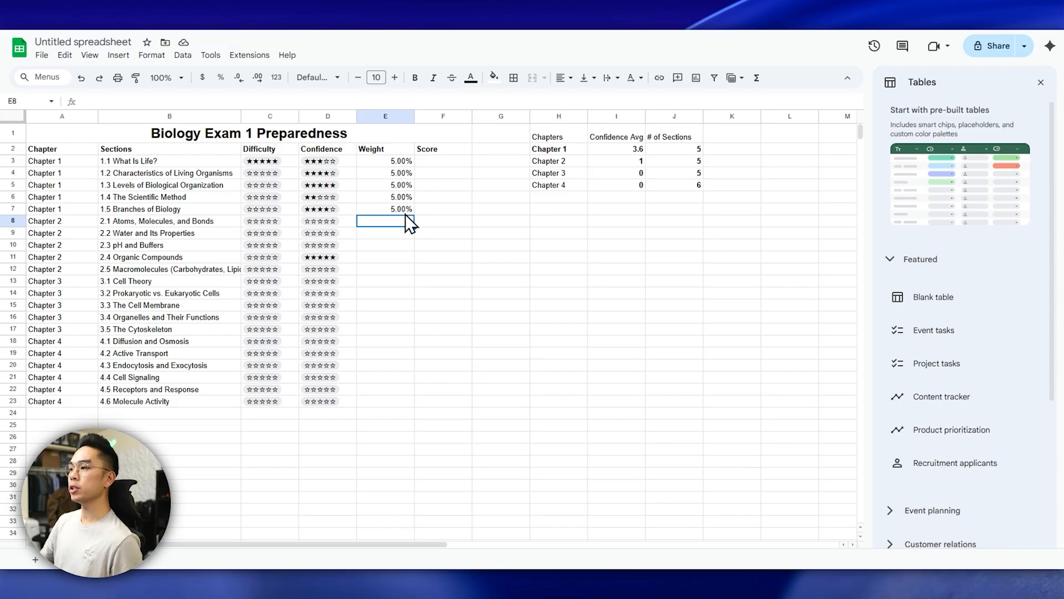
{"action": "type", "text": "5%"}
{"action": "key", "text": "Return"}
{"action": "left_click", "coordinate": [397, 222]}
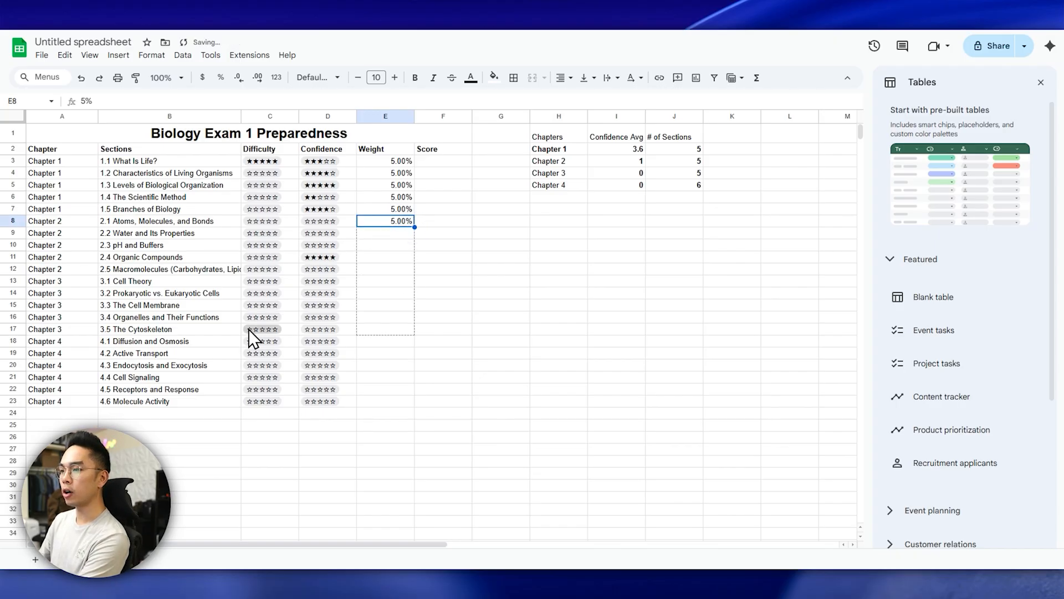
{"action": "key", "text": "ctrl+Return"}
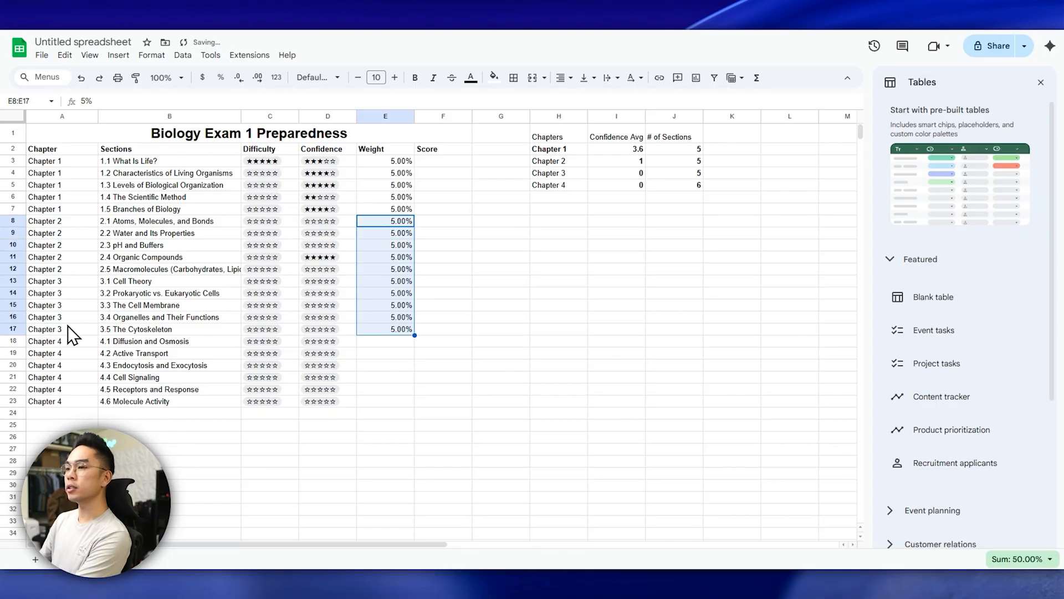
Enter =25/6 in E18 as the weight of section 4.1 Diffusion and Osmosis.
{"action": "left_click", "coordinate": [67, 339]}
{"action": "left_click", "coordinate": [372, 342]}
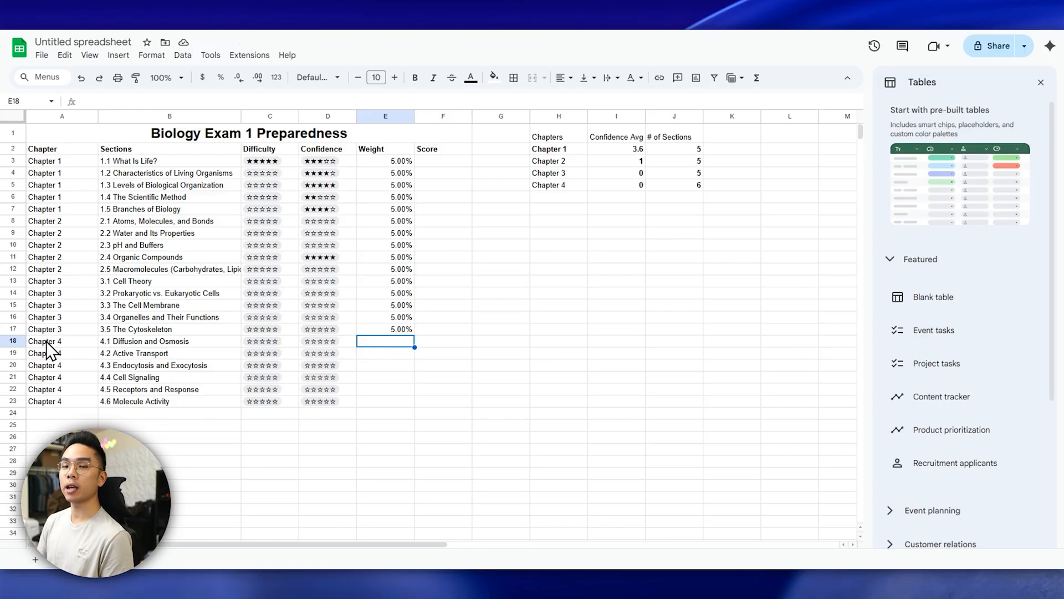
{"action": "type", "text": "="}
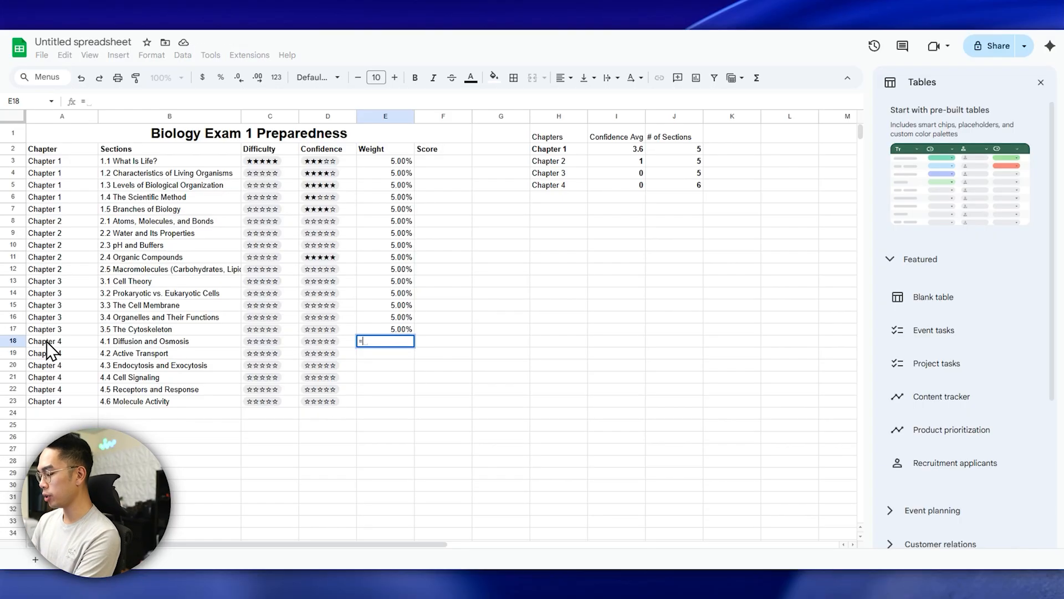
{"action": "type", "text": "25/6"}
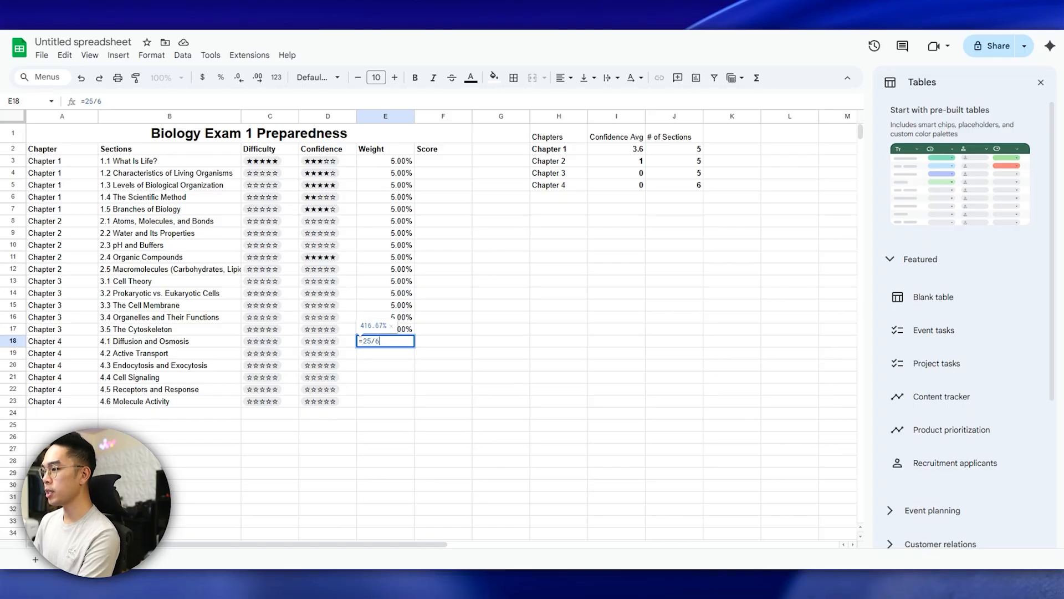
{"action": "key", "text": "Return"}
Correct the weight formula in E18 to =0.25/6 and fill it down to E23 for the remaining Chapter 4 sections.
{"action": "left_click", "coordinate": [405, 340]}
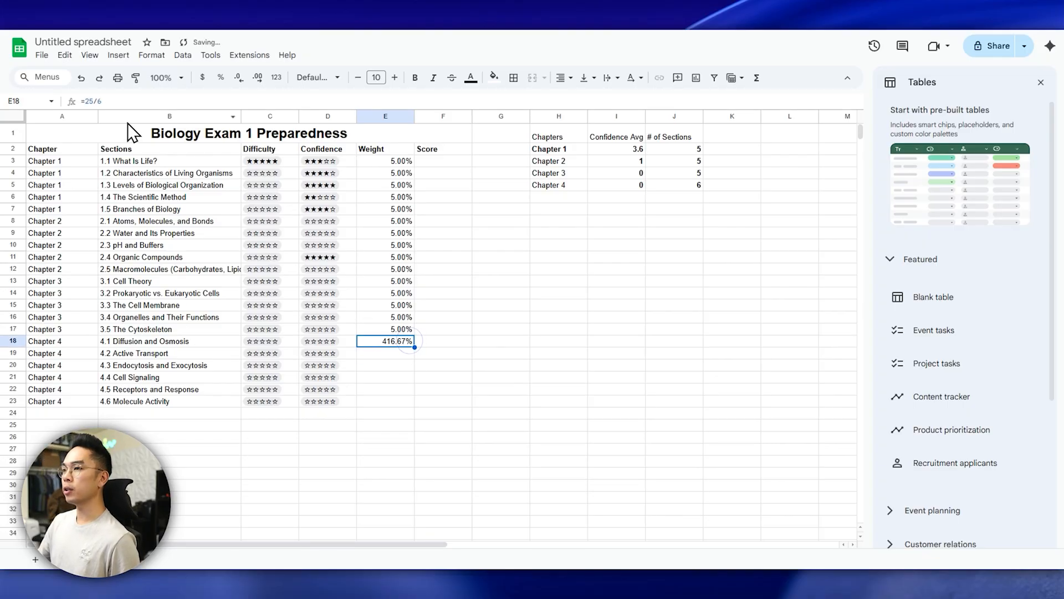
{"action": "left_click", "coordinate": [86, 101]}
{"action": "type", "text": "00"}
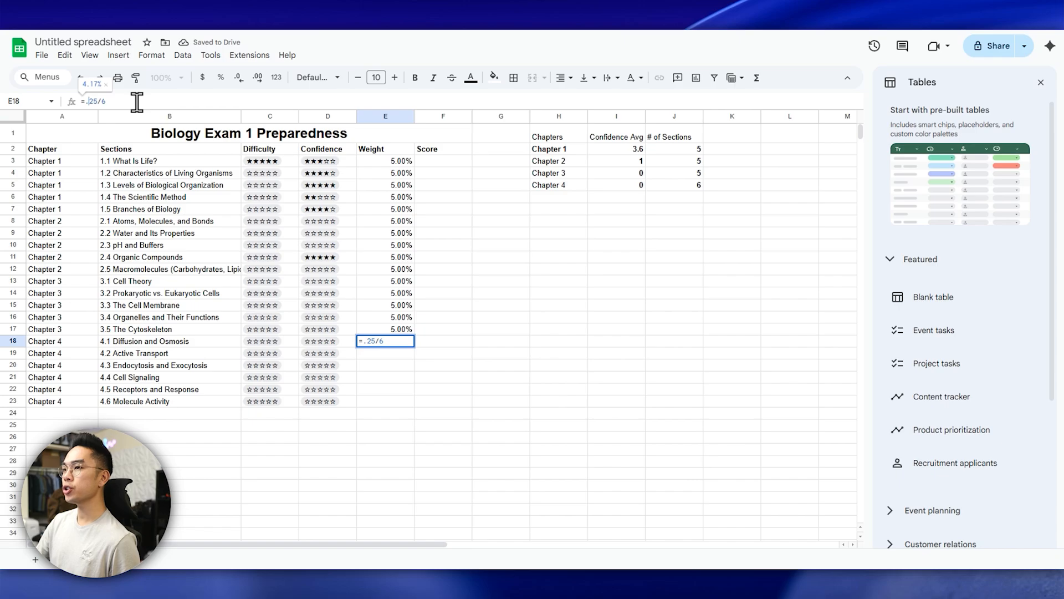
{"action": "key", "text": "Return"}
{"action": "left_click", "coordinate": [409, 341]}
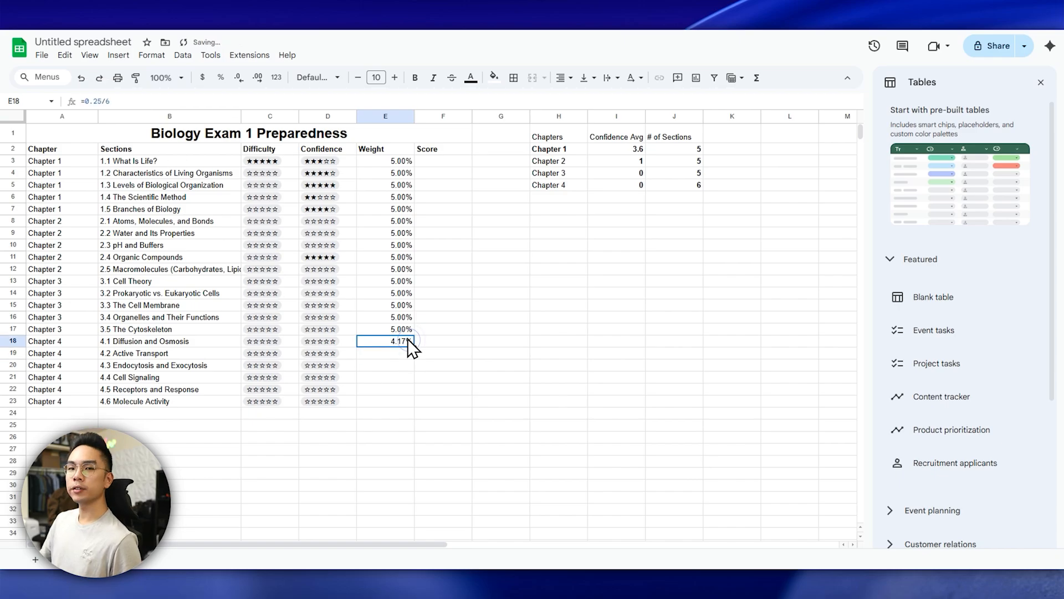
{"action": "left_click_drag", "start_coordinate": [413, 346], "coordinate": [411, 399]}
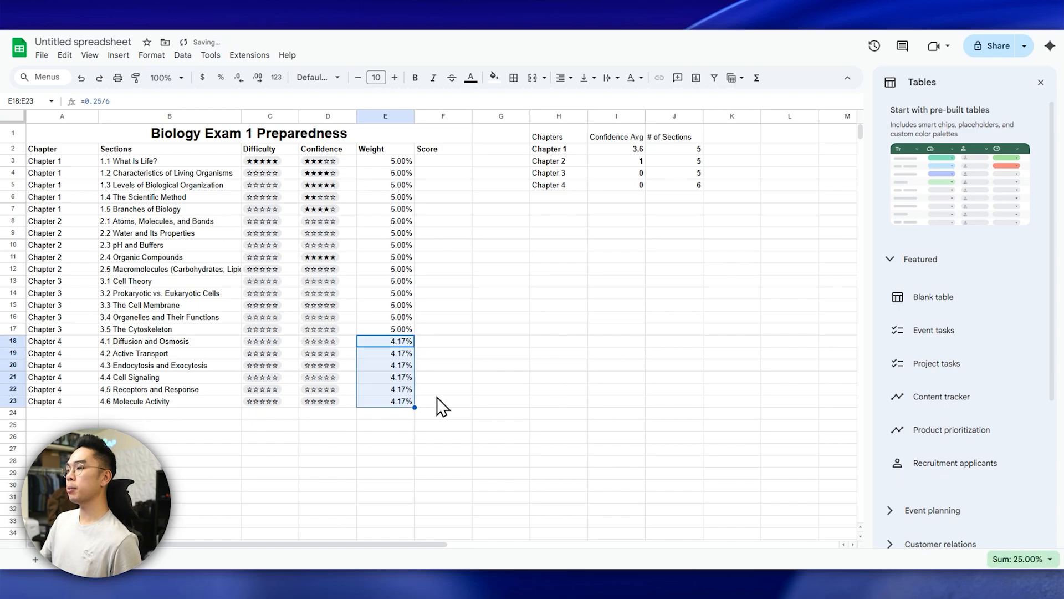
{"action": "left_click", "coordinate": [468, 390]}
{"action": "left_click", "coordinate": [443, 161]}
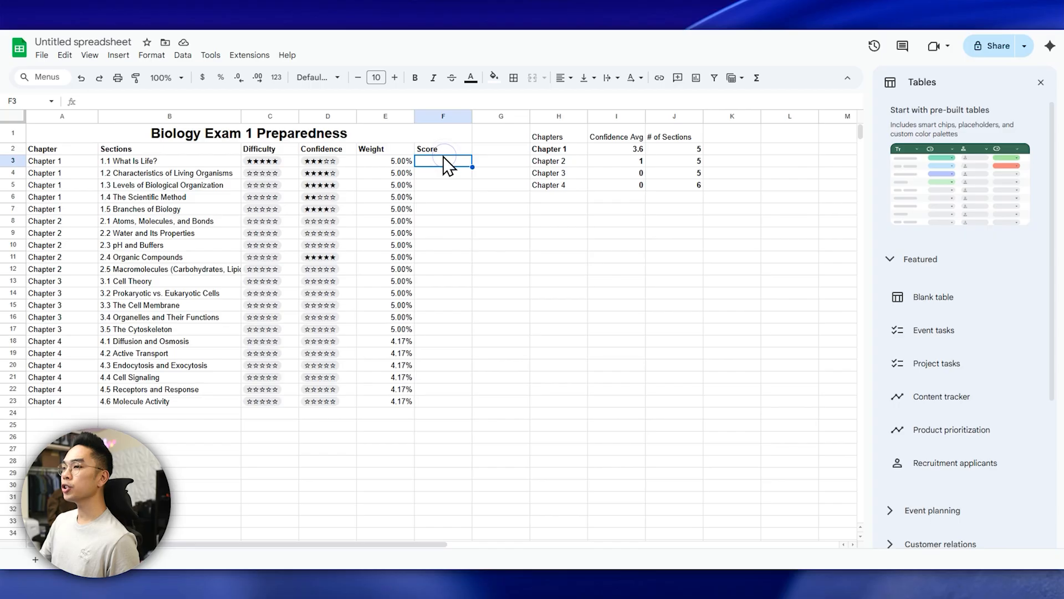
Enter =D3/5*E3 in F3 as the score of section 1.1, combining its confidence rating and weight.
{"action": "type", "text": "="}
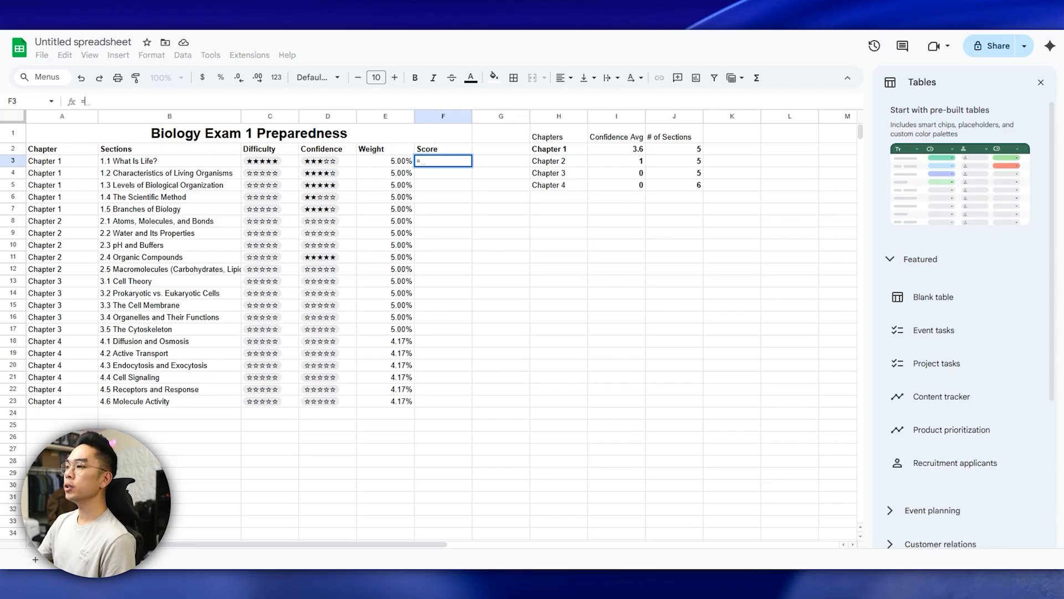
{"action": "left_click", "coordinate": [336, 162]}
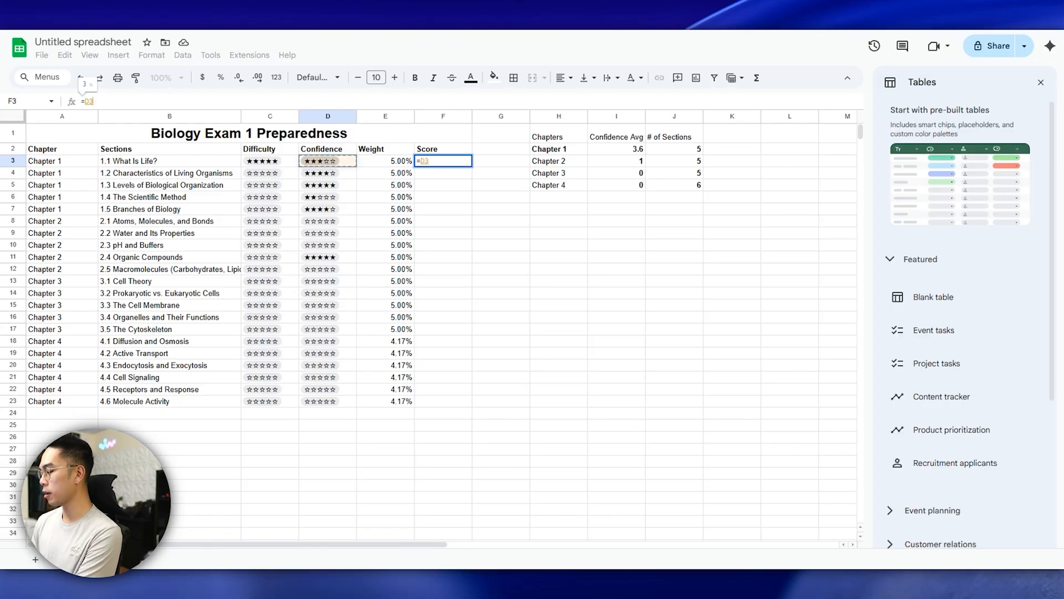
{"action": "type", "text": "/5"}
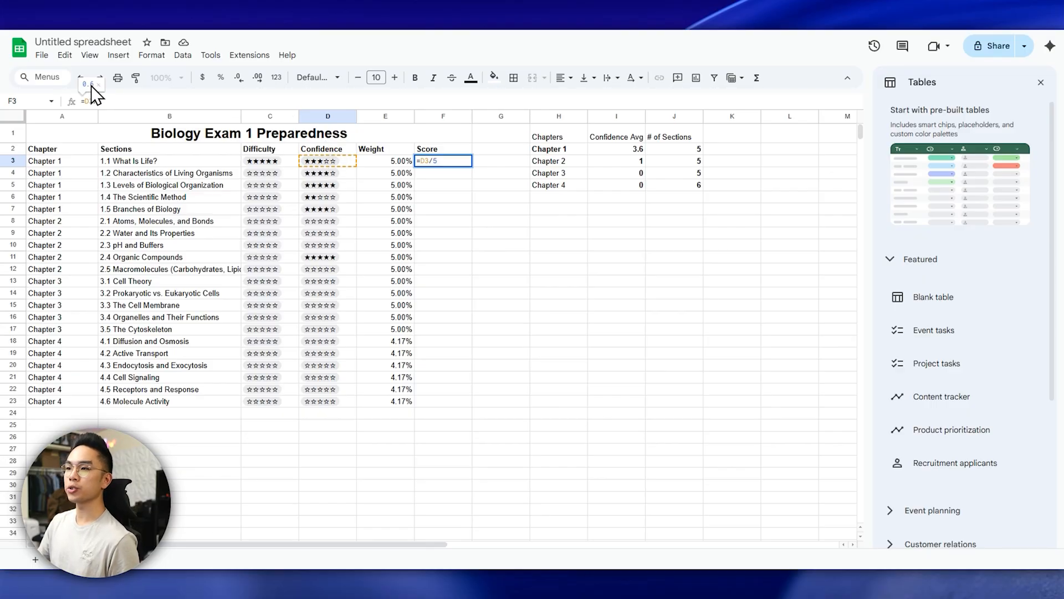
{"action": "type", "text": "*"}
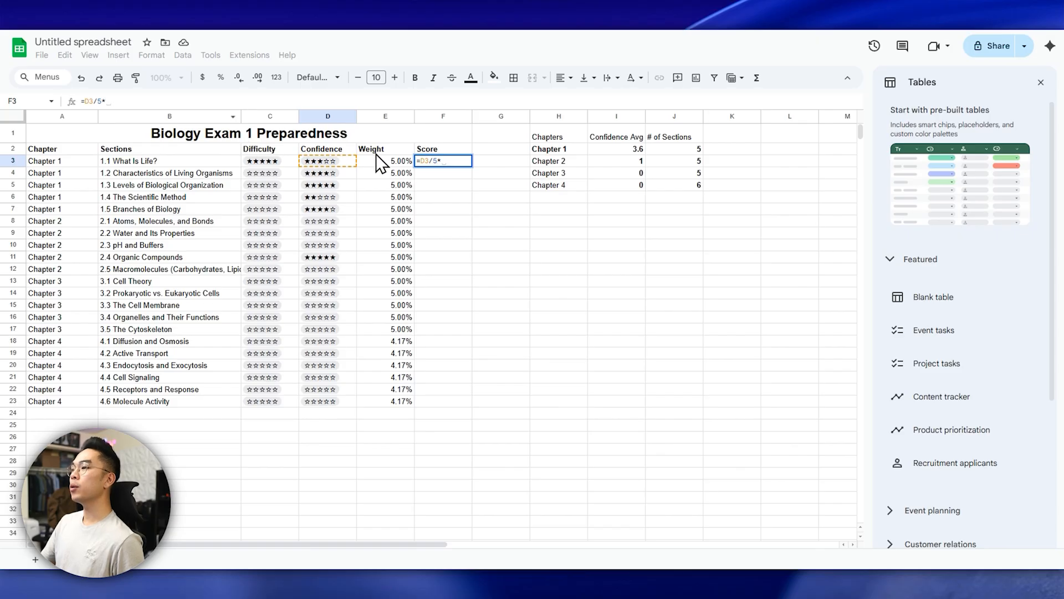
{"action": "left_click", "coordinate": [390, 159]}
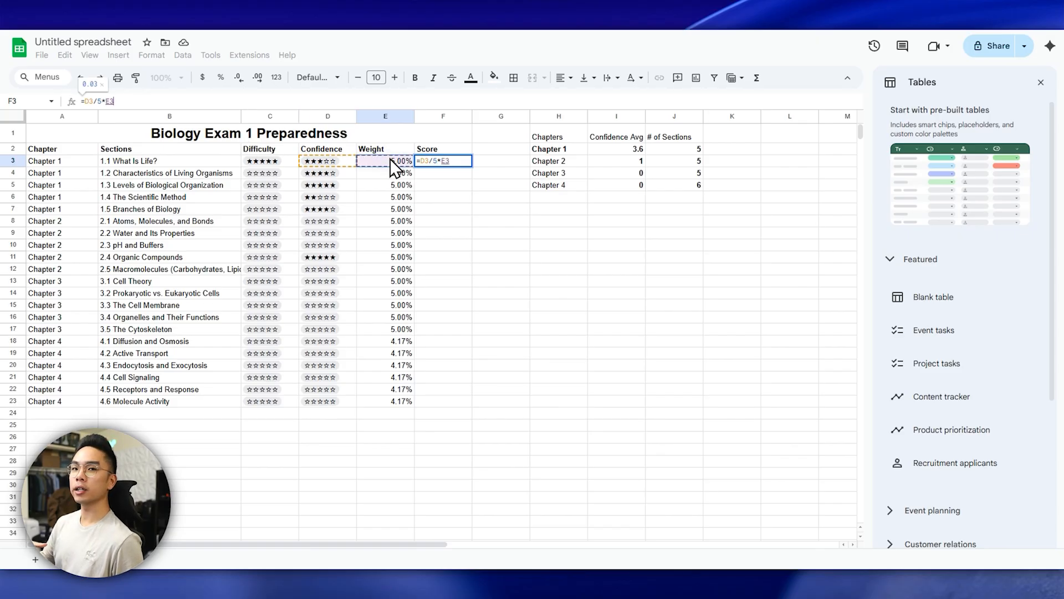
{"action": "key", "text": "Return"}
Fill the score formula in F3 down to F23 for all remaining sections.
{"action": "left_click", "coordinate": [448, 161]}
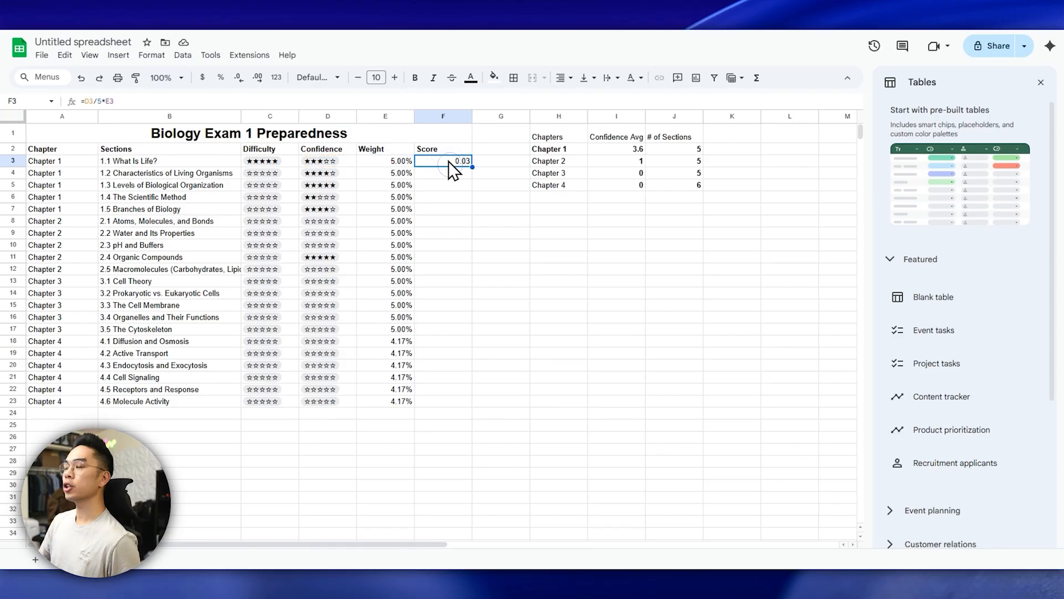
{"action": "left_click", "coordinate": [407, 161]}
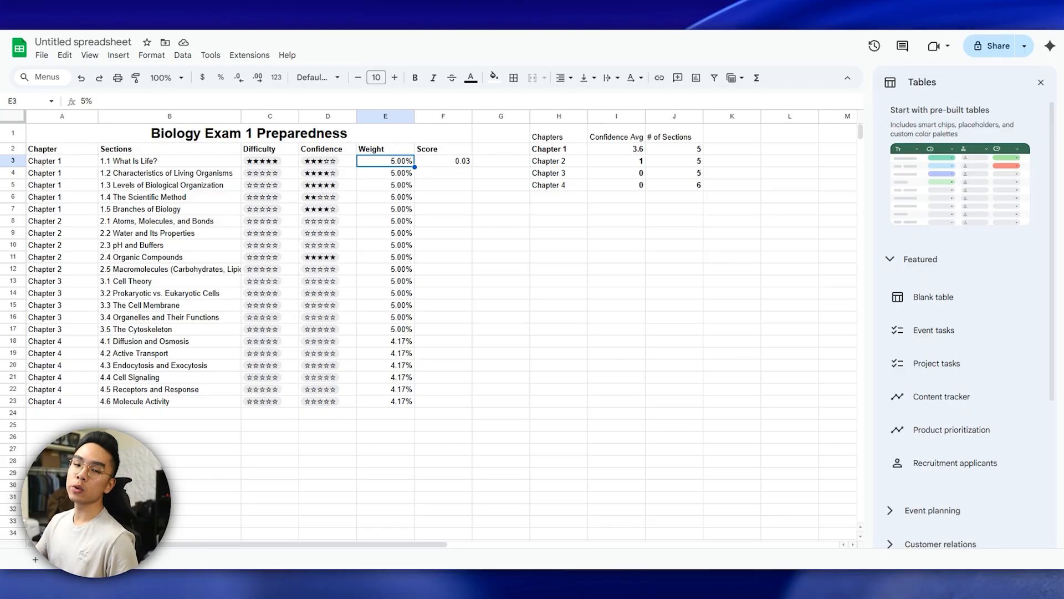
{"action": "left_click", "coordinate": [443, 161]}
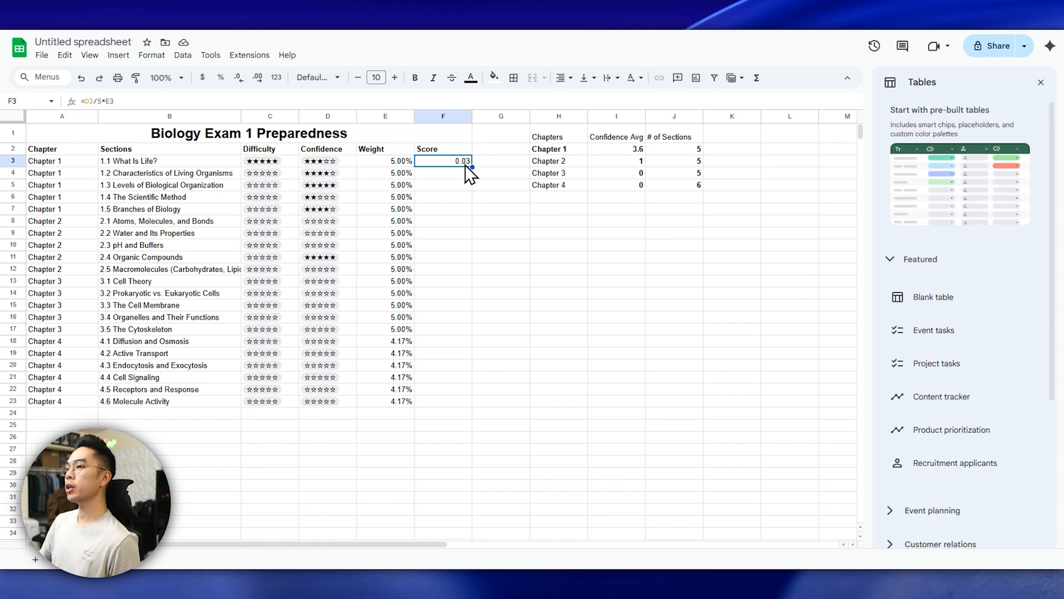
{"action": "left_click_drag", "start_coordinate": [472, 167], "coordinate": [456, 404]}
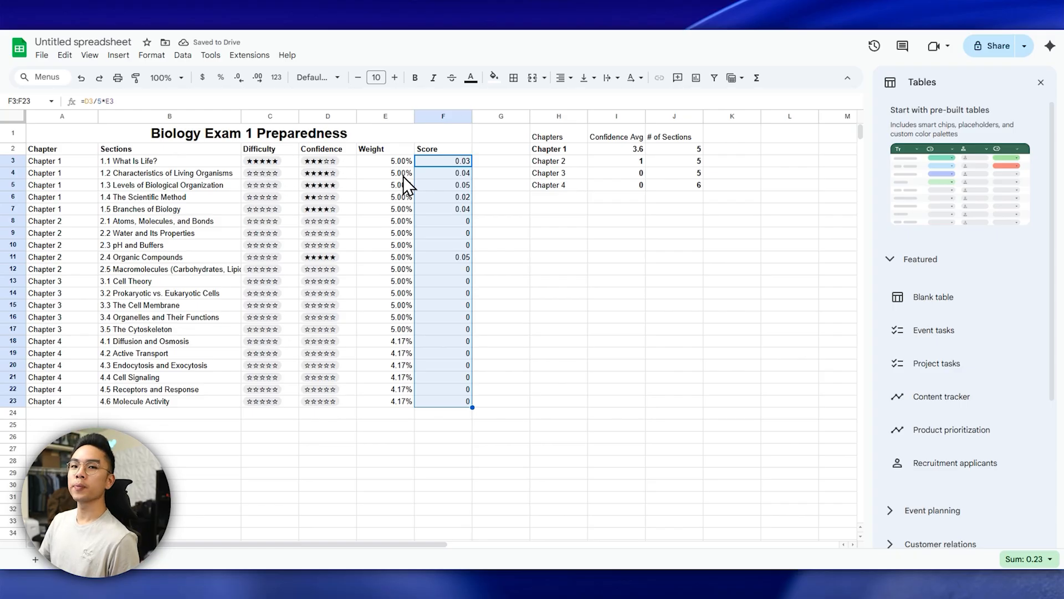
Set the confidence rating of section 1.1 in D3 to five stars and check its weight and score.
{"action": "left_click", "coordinate": [320, 161]}
{"action": "left_click", "coordinate": [325, 269]}
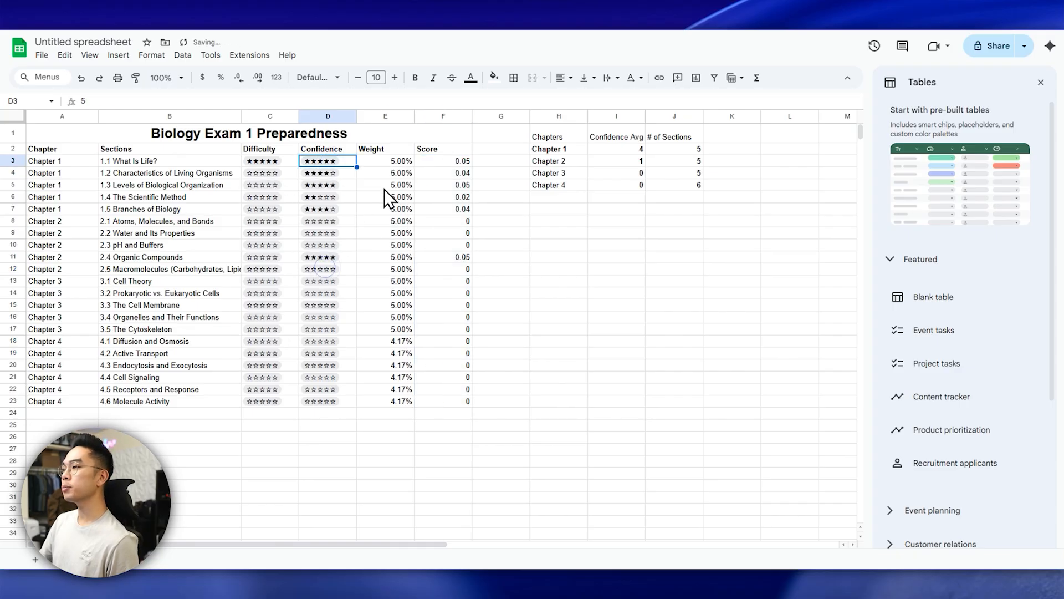
{"action": "left_click", "coordinate": [399, 162]}
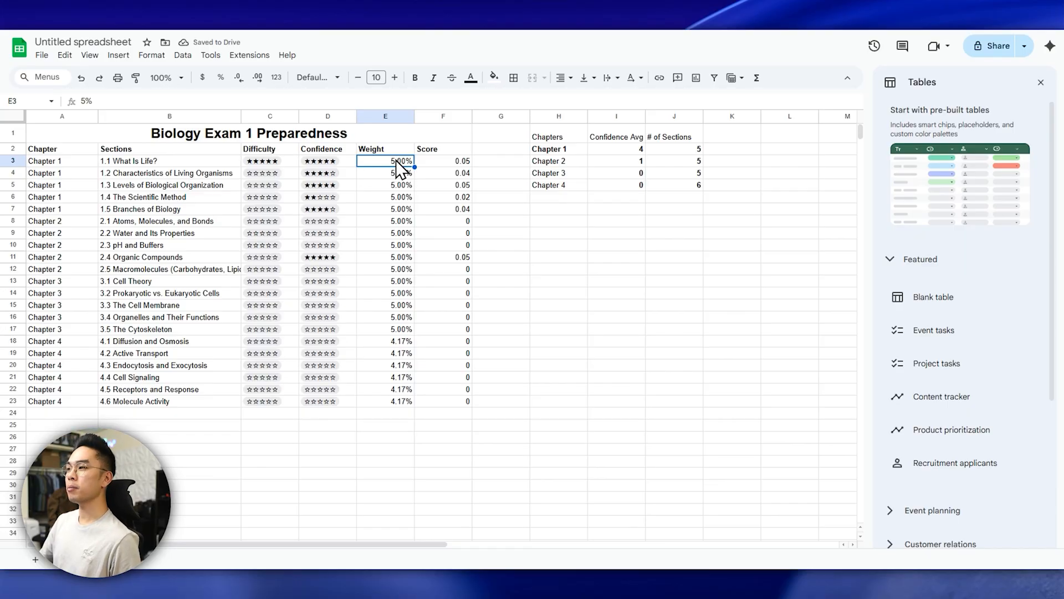
{"action": "left_click", "coordinate": [450, 162]}
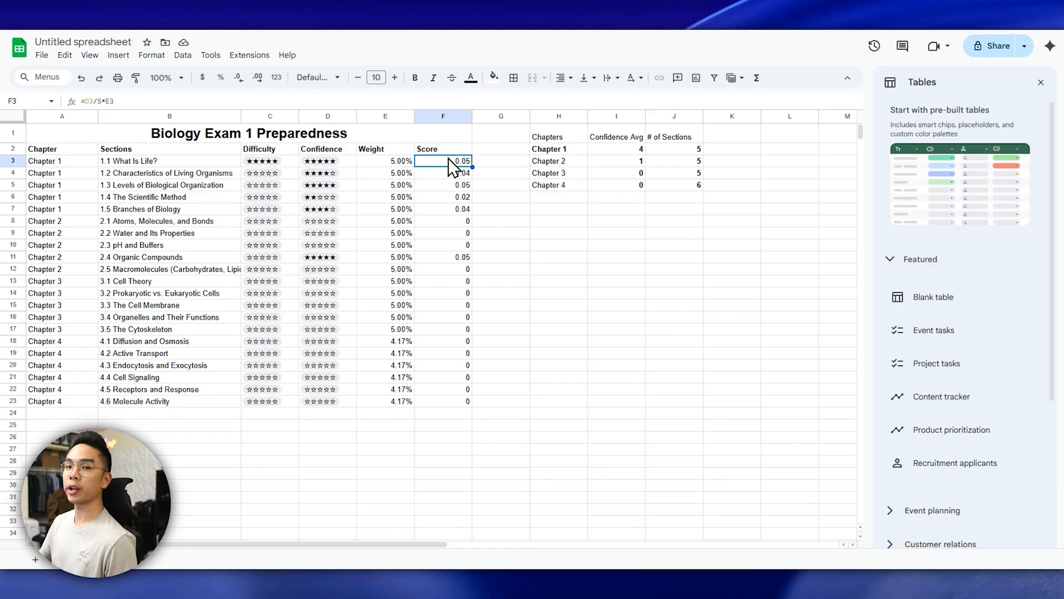
Format the whole Score column F as percentages.
{"action": "left_click", "coordinate": [442, 117]}
{"action": "left_click", "coordinate": [221, 77]}
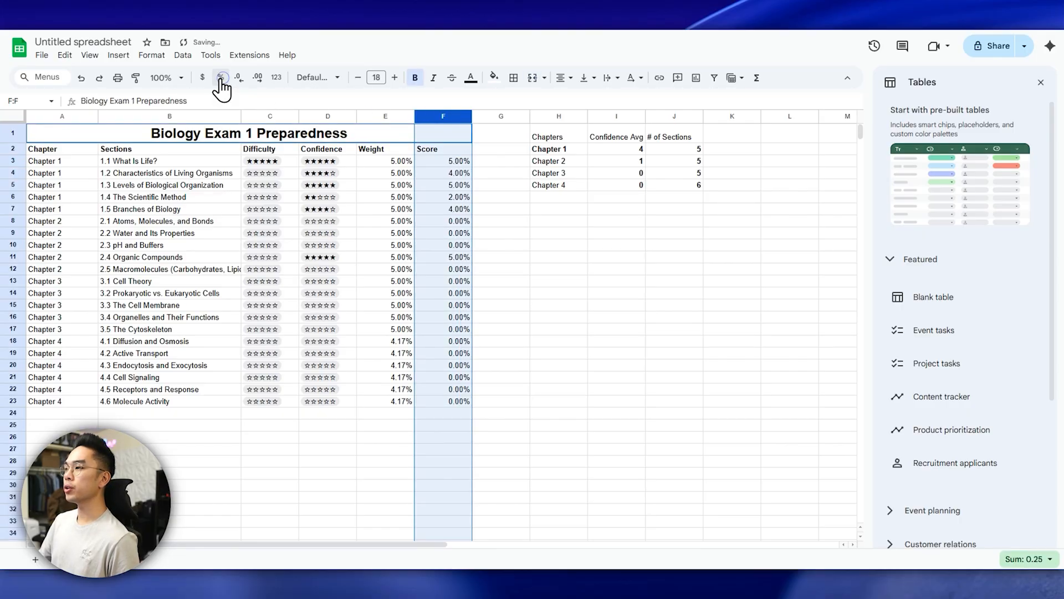
{"action": "left_click", "coordinate": [521, 232]}
Enter =SUM(F3:F23) in F27 to total the section scores.
{"action": "left_click", "coordinate": [456, 446]}
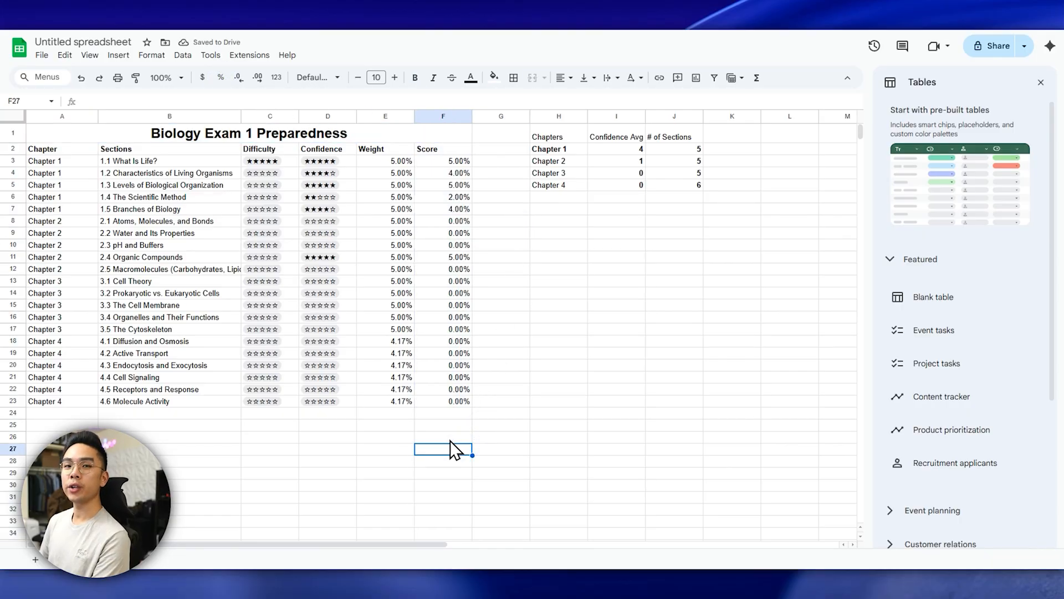
{"action": "type", "text": "="}
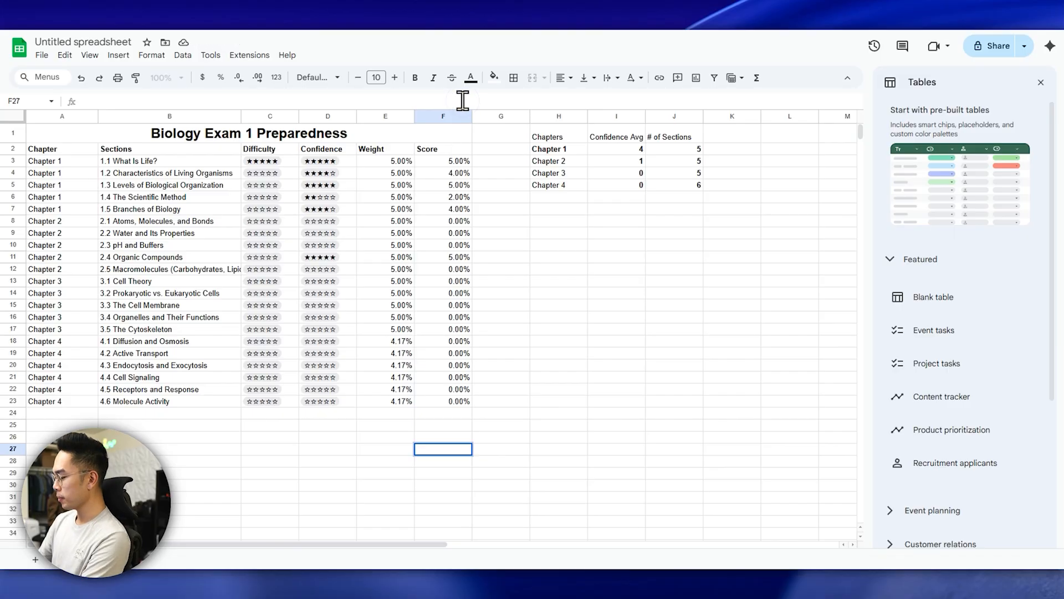
{"action": "type", "text": "SUM"}
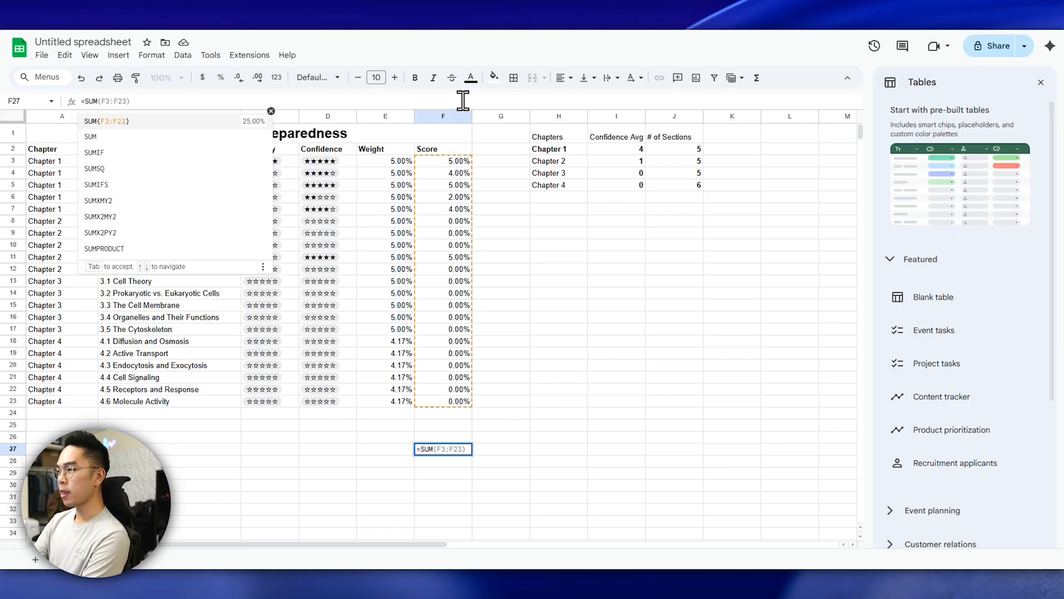
{"action": "type", "text": "("}
{"action": "mouse_move", "coordinate": [465, 159]}
{"action": "left_mouse_down"}
{"action": "mouse_move", "coordinate": [448, 237]}
{"action": "mouse_move", "coordinate": [454, 401]}
{"action": "left_mouse_up"}
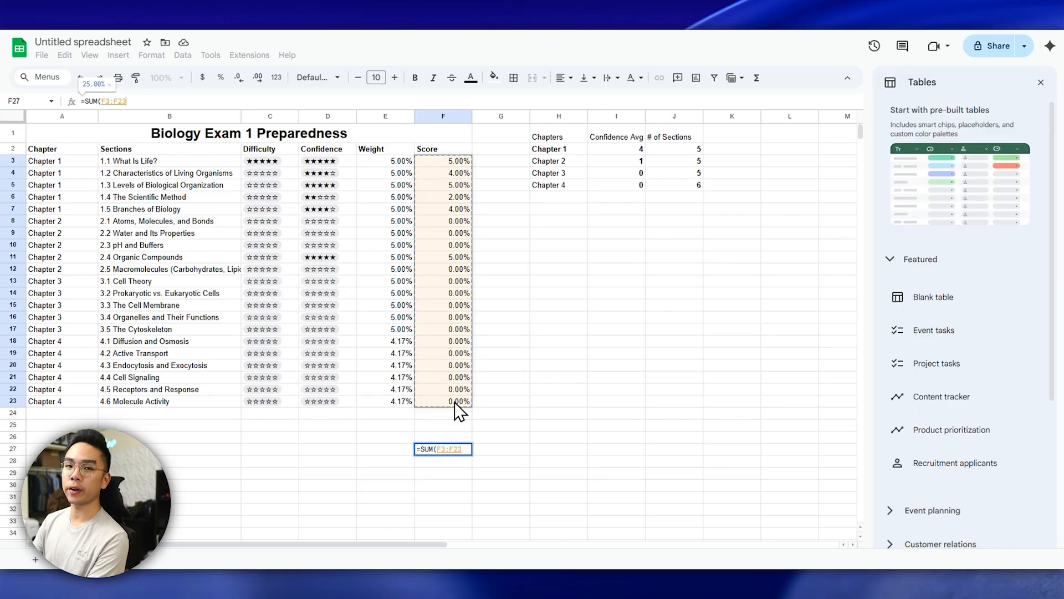
{"action": "key", "text": "Return"}
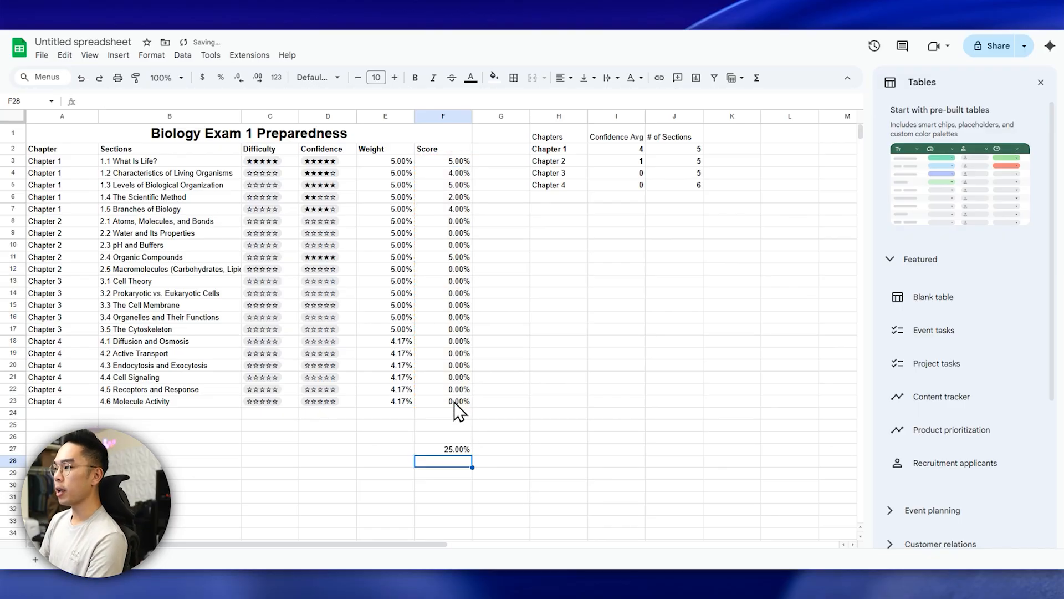
{"action": "left_click", "coordinate": [454, 449]}
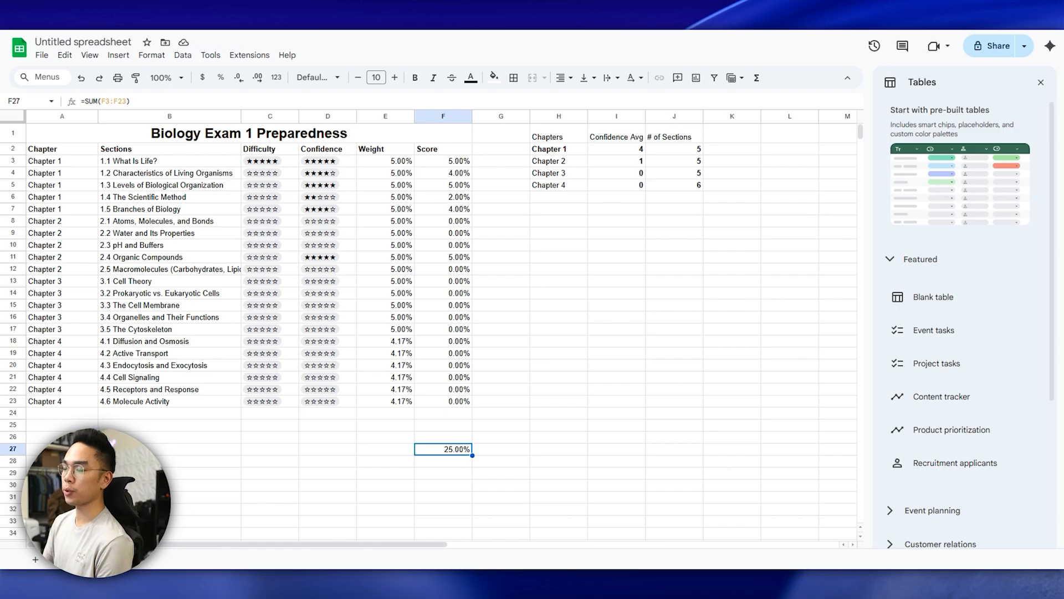
Insert a column chart from the chapter summary table in H1:J5.
{"action": "left_click", "coordinate": [779, 270]}
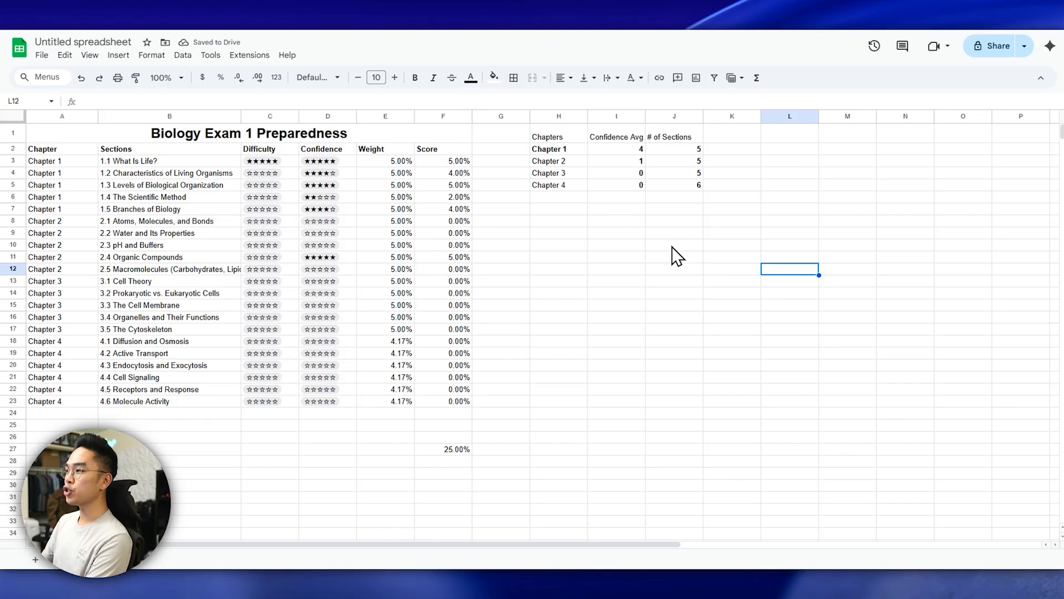
{"action": "left_click", "coordinate": [564, 137]}
{"action": "left_click_drag", "start_coordinate": [585, 144], "coordinate": [624, 189]}
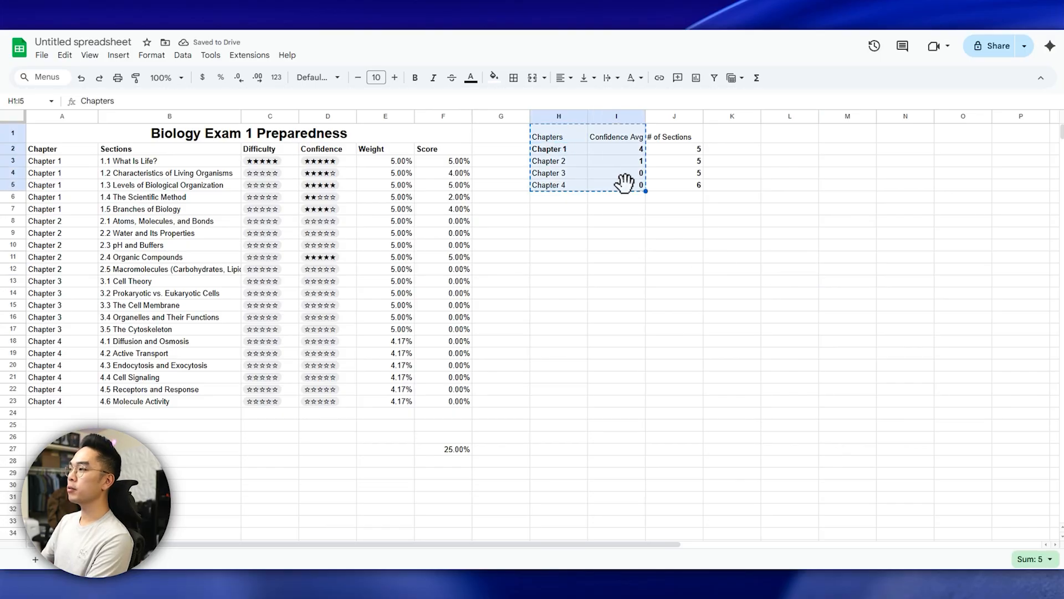
{"action": "left_click", "coordinate": [673, 148]}
{"action": "left_click", "coordinate": [682, 185]}
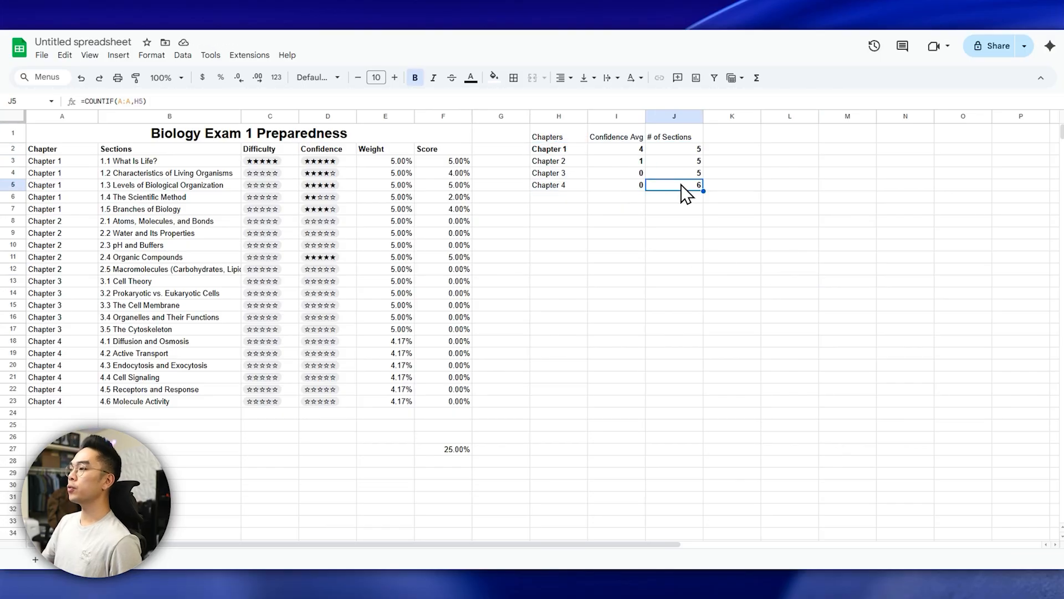
{"action": "left_click", "coordinate": [118, 55]}
{"action": "left_click", "coordinate": [155, 194]}
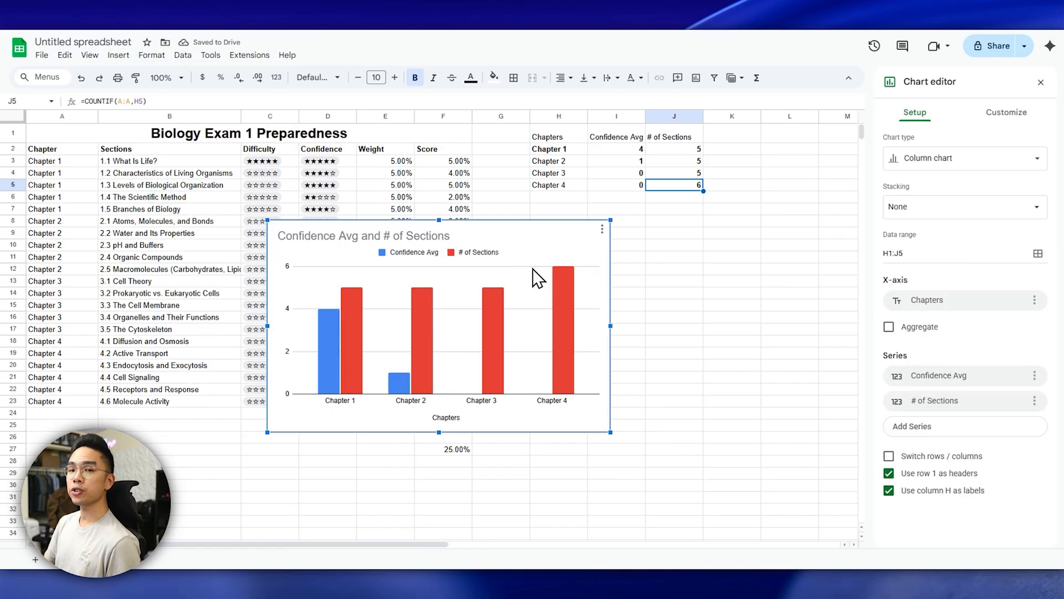
Inspect the chart's chapter axis and two series, and move the chart to just beneath the summary table, clear of the Confidence column.
{"action": "left_click", "coordinate": [355, 400]}
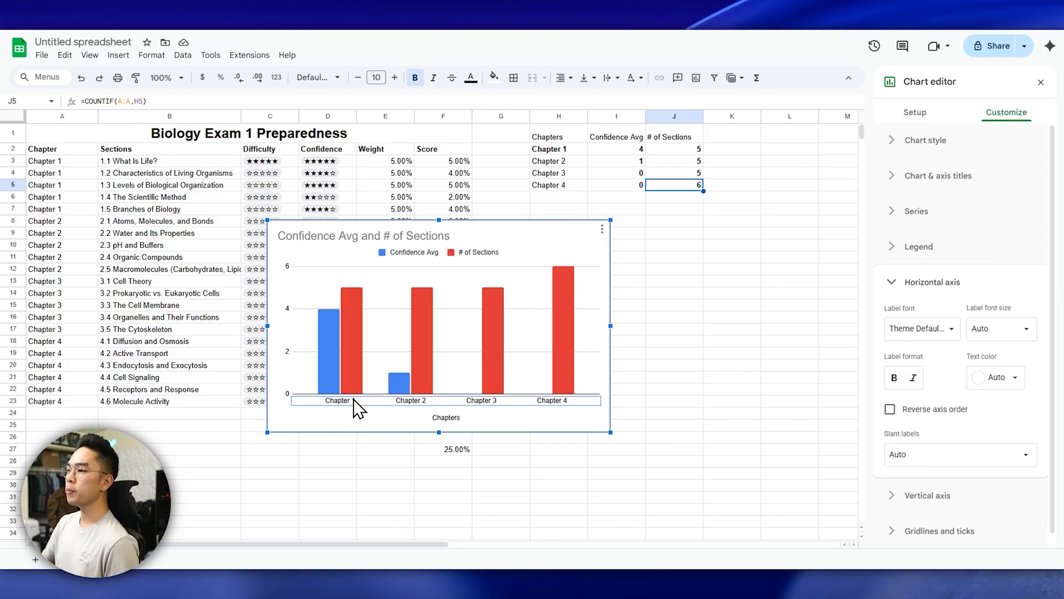
{"action": "left_click", "coordinate": [327, 362]}
{"action": "left_click", "coordinate": [358, 331]}
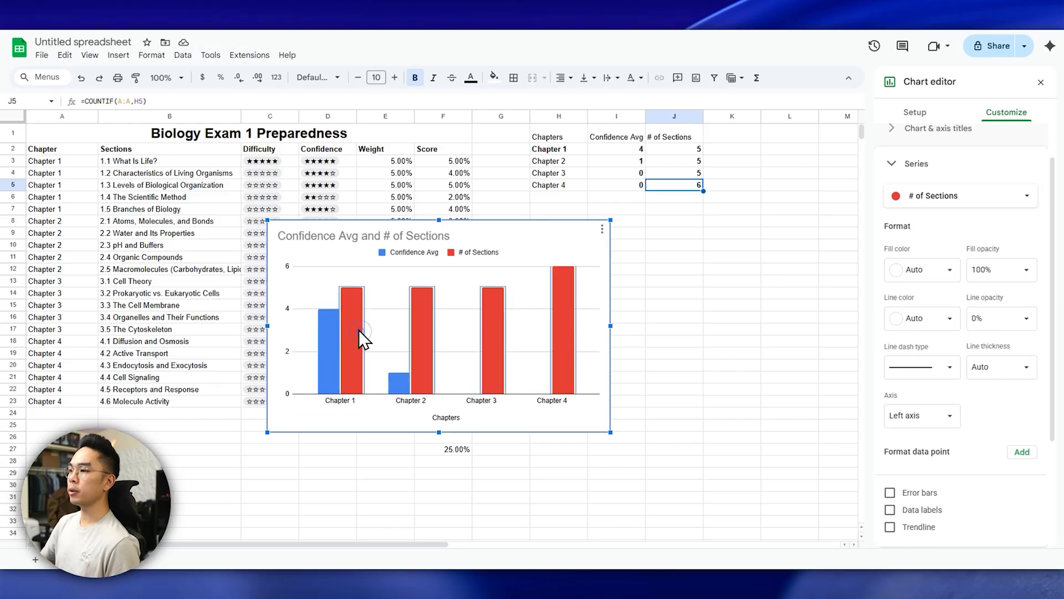
{"action": "left_click_drag", "start_coordinate": [518, 234], "coordinate": [607, 216]}
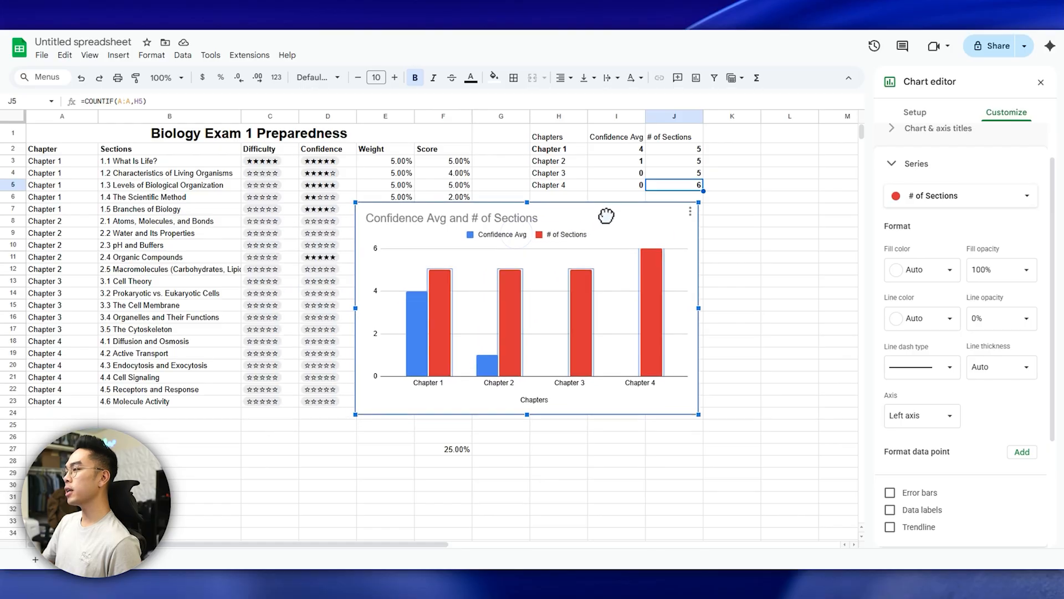
Change the chart's data range to H1:I5 so it plots only the confidence average per chapter.
{"action": "left_click", "coordinate": [913, 113]}
{"action": "left_click", "coordinate": [922, 253]}
{"action": "key", "text": "ctrl+a"}
{"action": "key", "text": "BackSpace"}
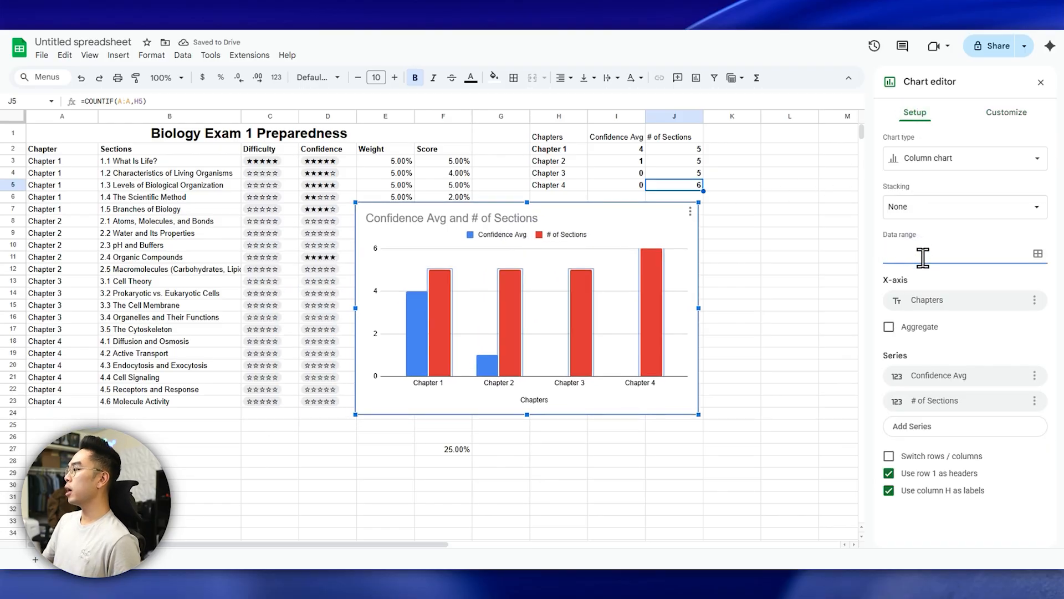
{"action": "left_click", "coordinate": [1037, 253]}
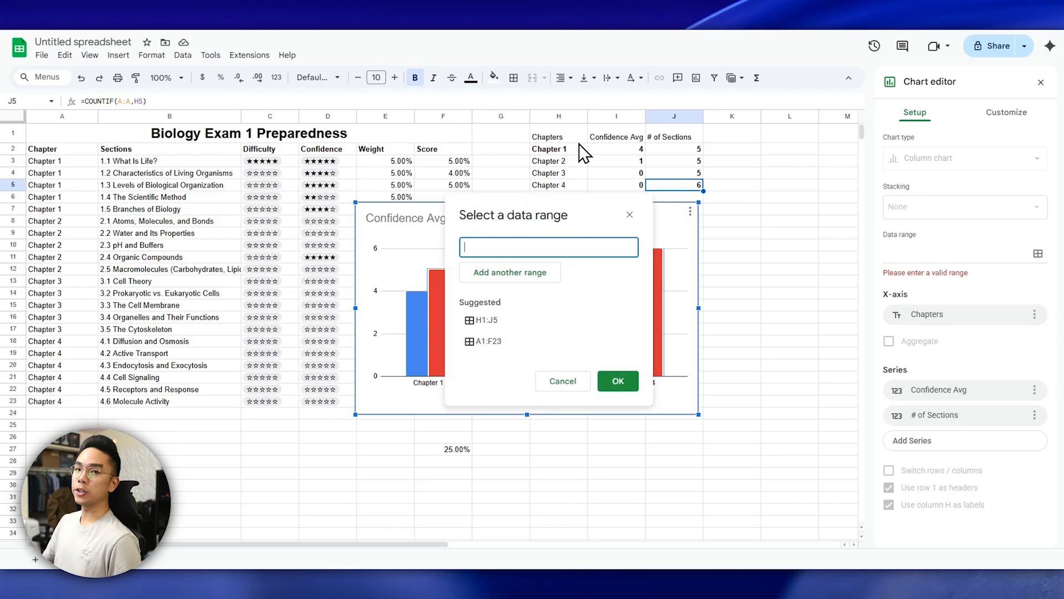
{"action": "left_click_drag", "start_coordinate": [554, 136], "coordinate": [619, 188]}
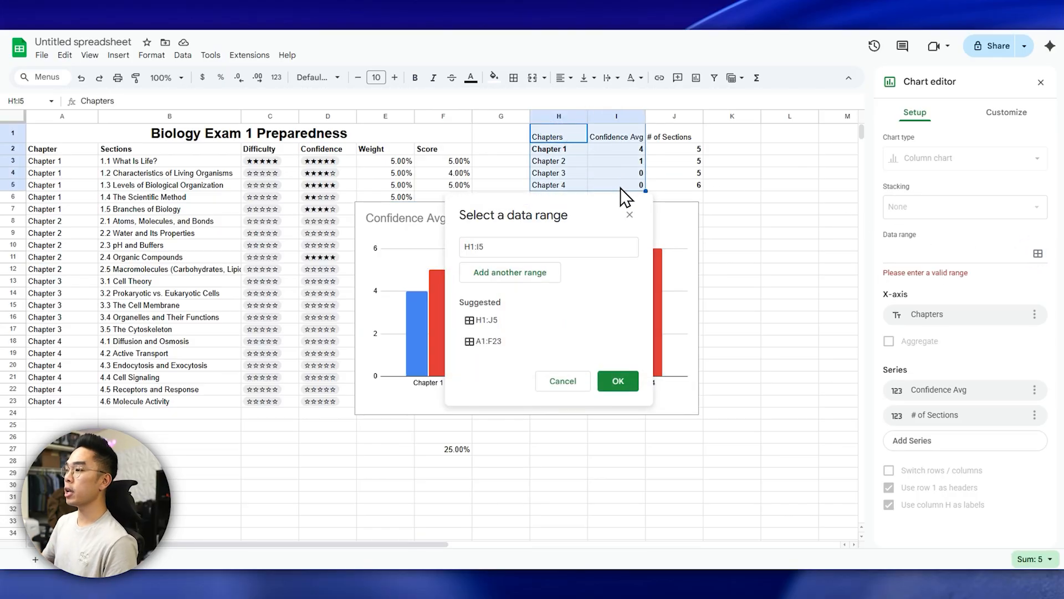
{"action": "left_click", "coordinate": [616, 381]}
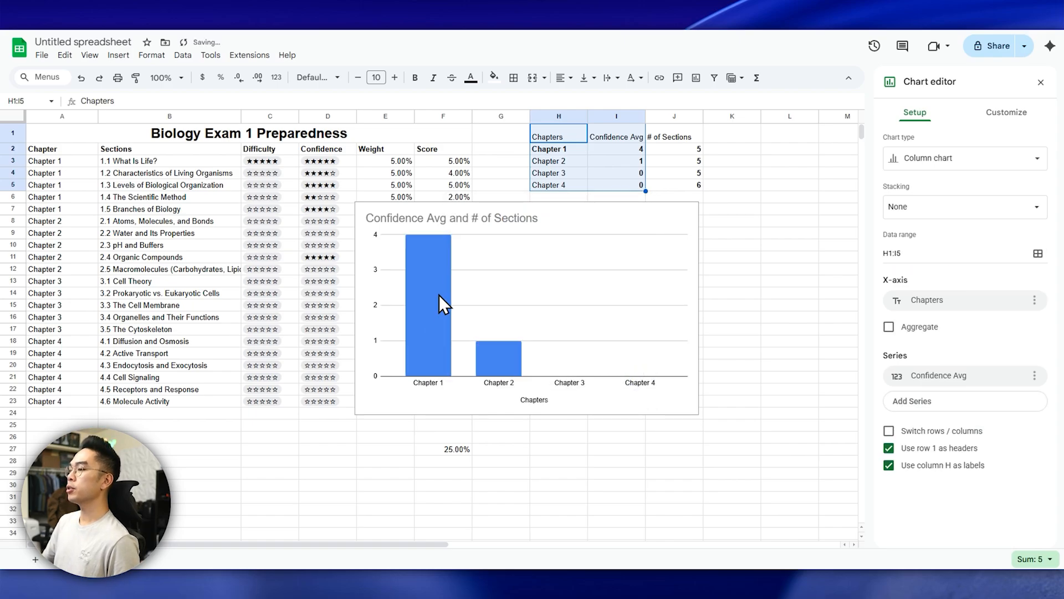
Inspect the Chapter 1 and Chapter 2 bars and move the chart clear of the Weight column, with its edge inside column F.
{"action": "left_click", "coordinate": [441, 328]}
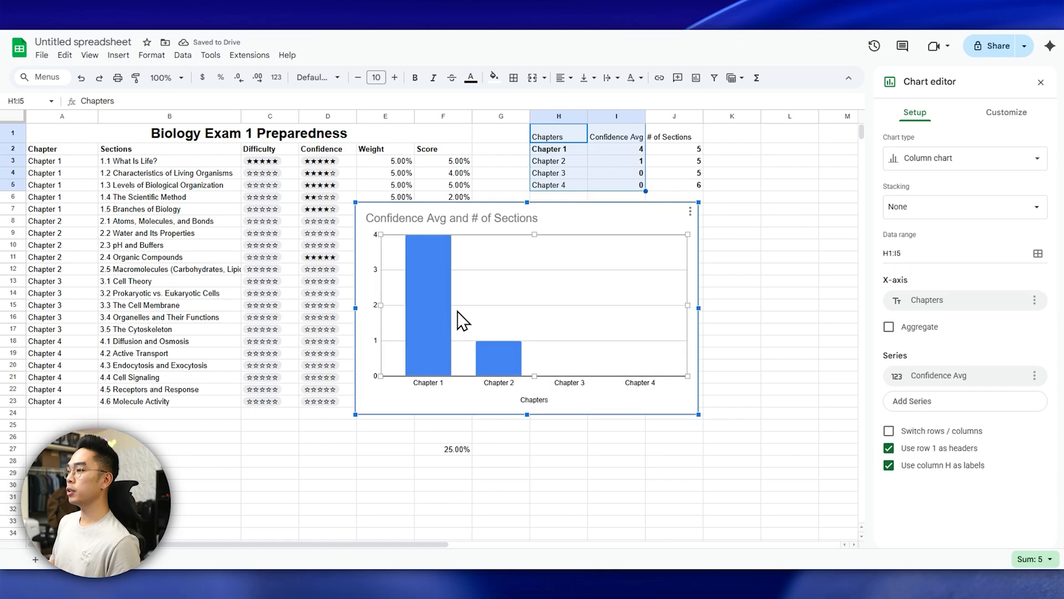
{"action": "double_click", "coordinate": [439, 273]}
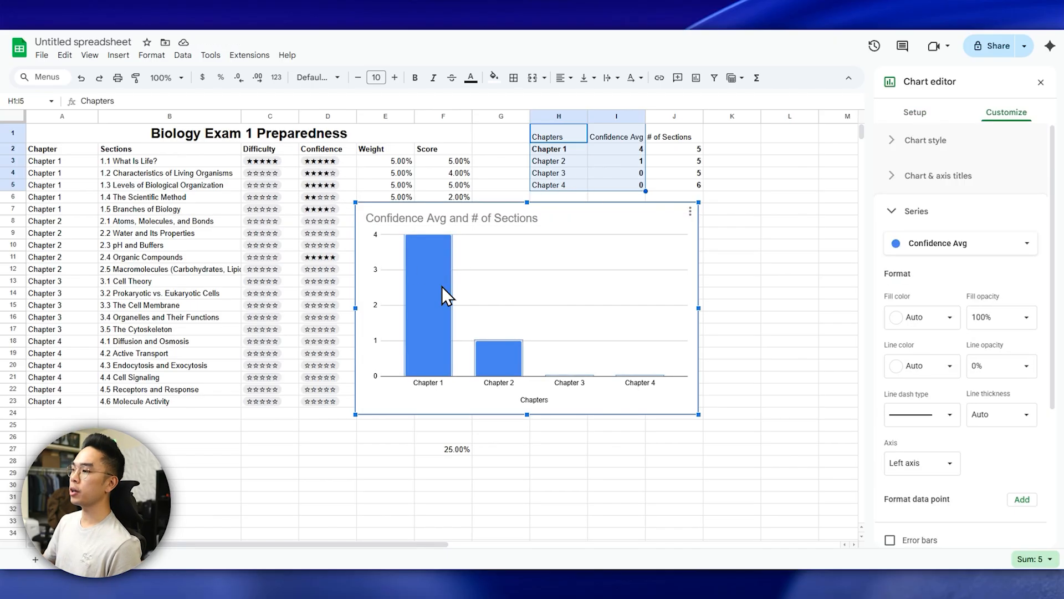
{"action": "left_click", "coordinate": [498, 340]}
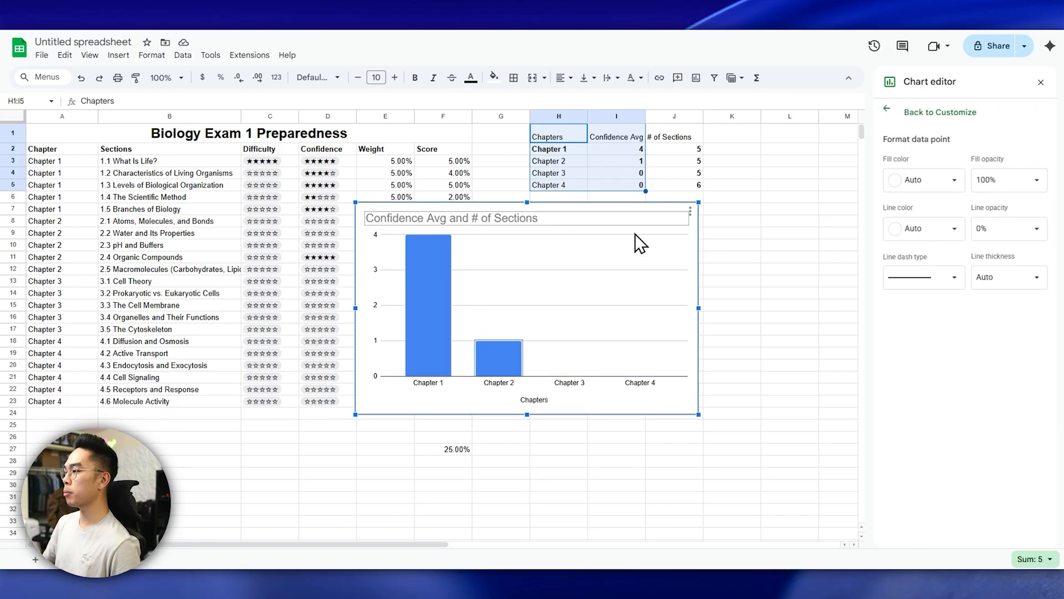
{"action": "left_click_drag", "start_coordinate": [599, 211], "coordinate": [681, 212]}
Change the column chart's title to "Confidence per Chapter".
{"action": "left_click", "coordinate": [574, 220]}
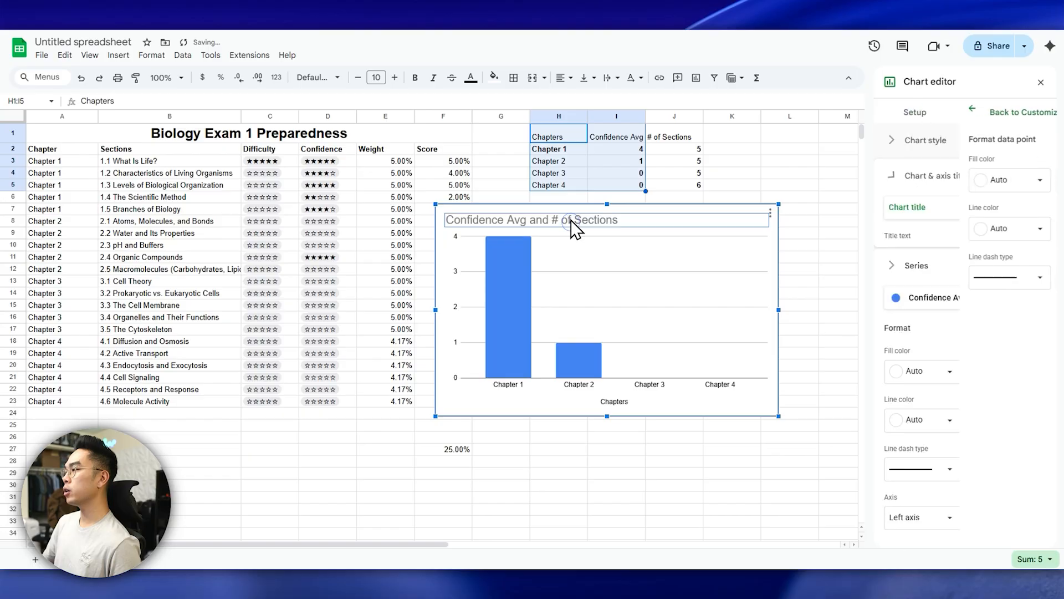
{"action": "left_click", "coordinate": [524, 225]}
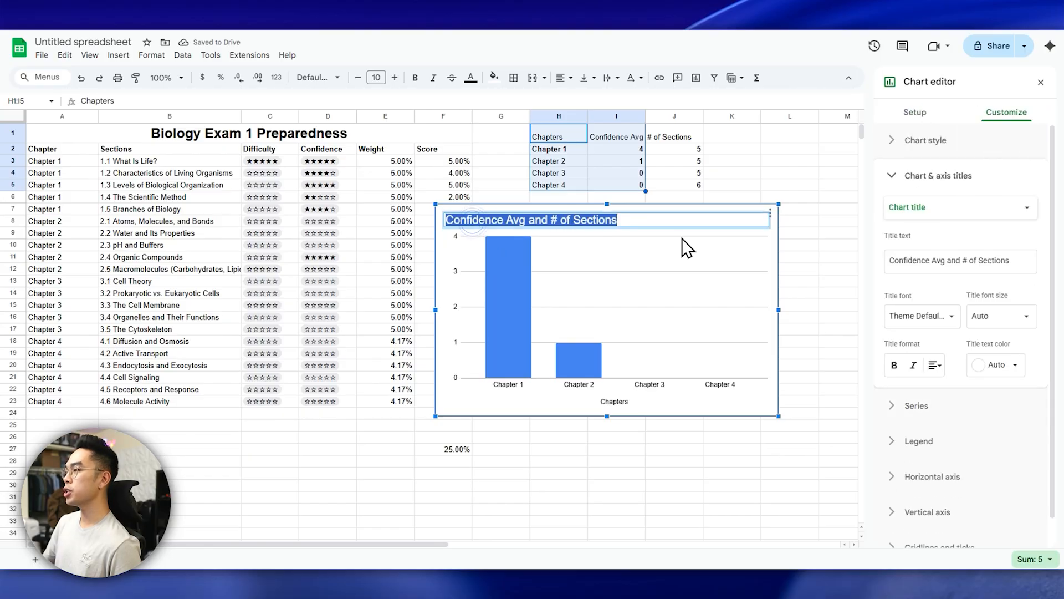
{"action": "type", "text": "Confidence per Chapter"}
{"action": "key", "text": "Return"}
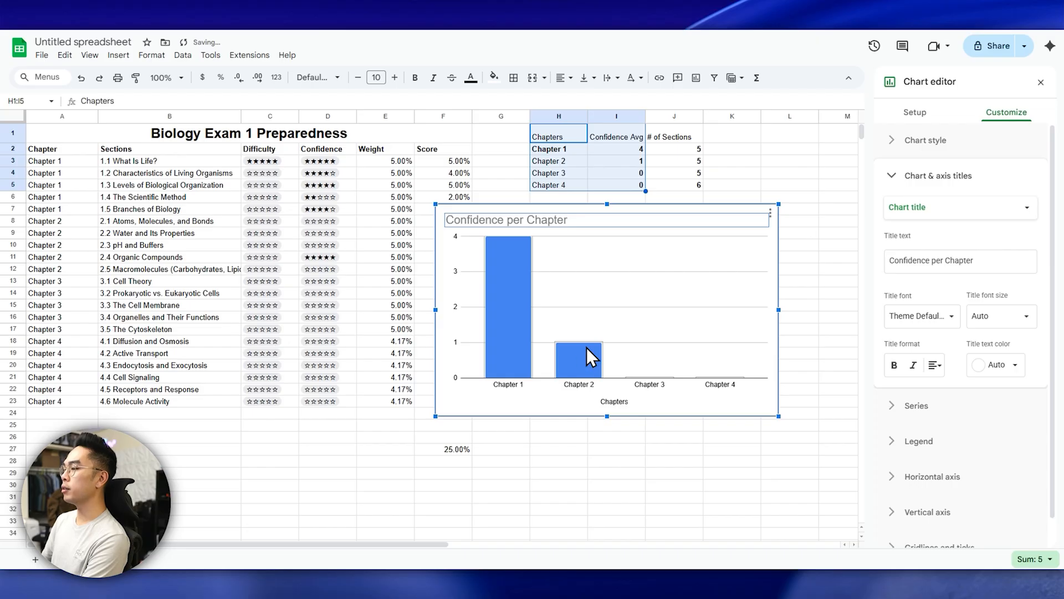
Shrink the Confidence per Chapter chart and place it directly beneath the chapter summary table, aligned with column H.
{"action": "left_click", "coordinate": [508, 313]}
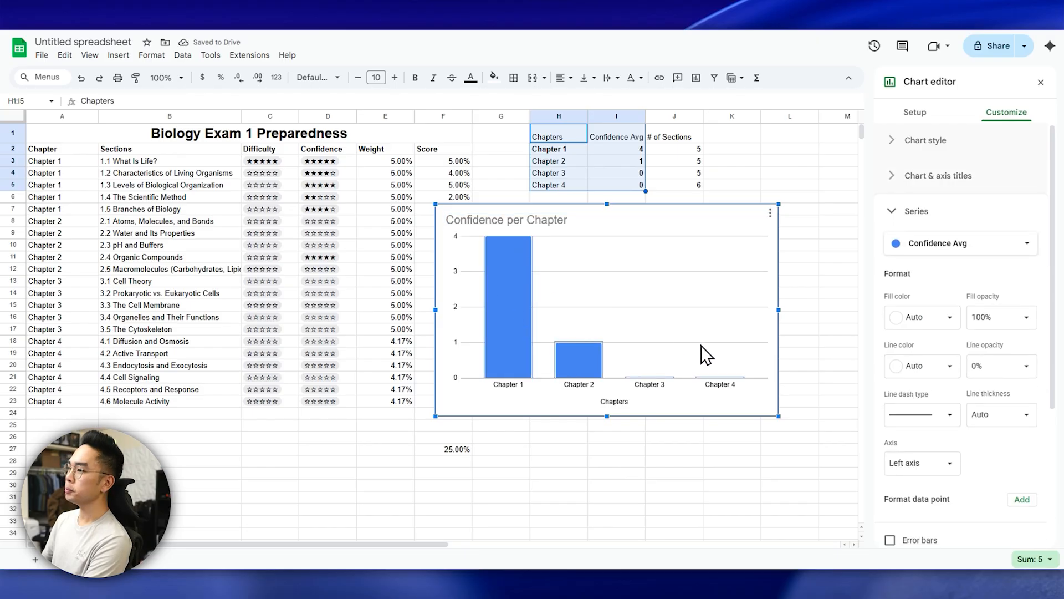
{"action": "left_click_drag", "start_coordinate": [779, 417], "coordinate": [684, 361]}
{"action": "left_click_drag", "start_coordinate": [577, 216], "coordinate": [679, 206]}
{"action": "left_click", "coordinate": [687, 362]}
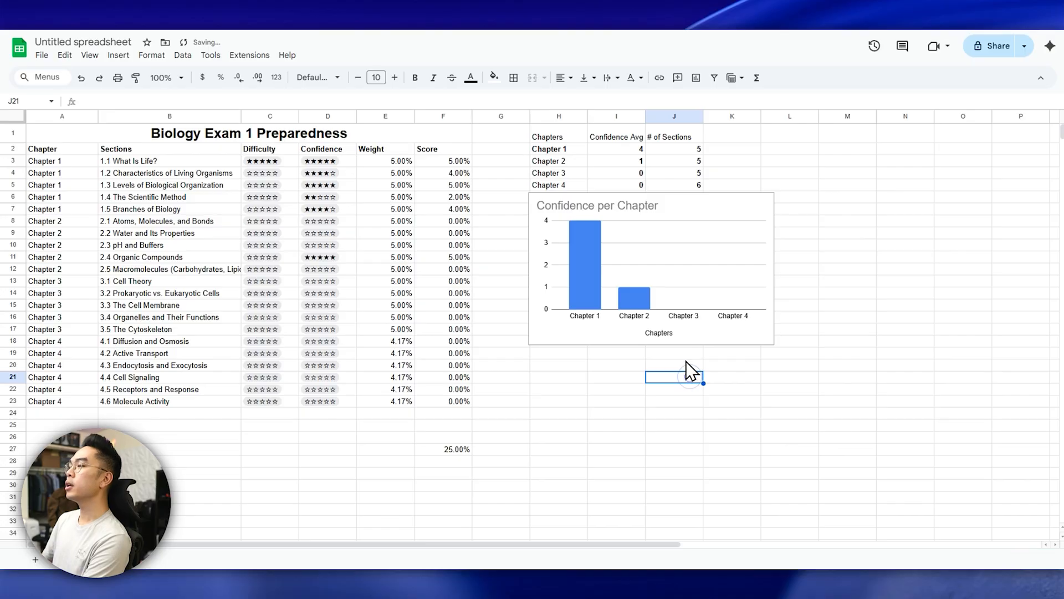
Insert a second chart and set its type to a doughnut chart.
{"action": "left_click", "coordinate": [660, 218]}
{"action": "left_click", "coordinate": [118, 55]}
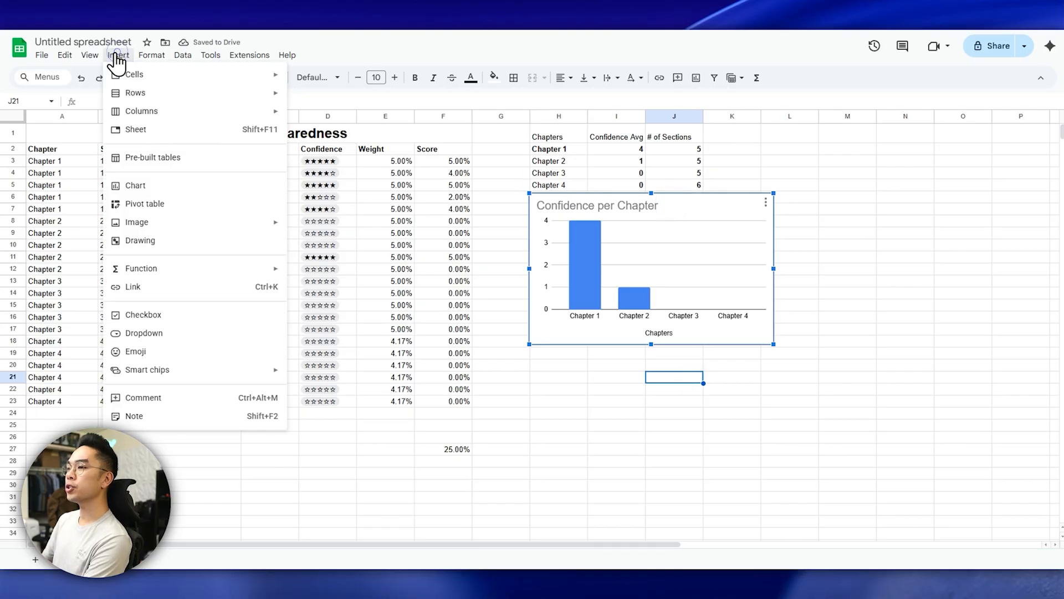
{"action": "left_click", "coordinate": [143, 178]}
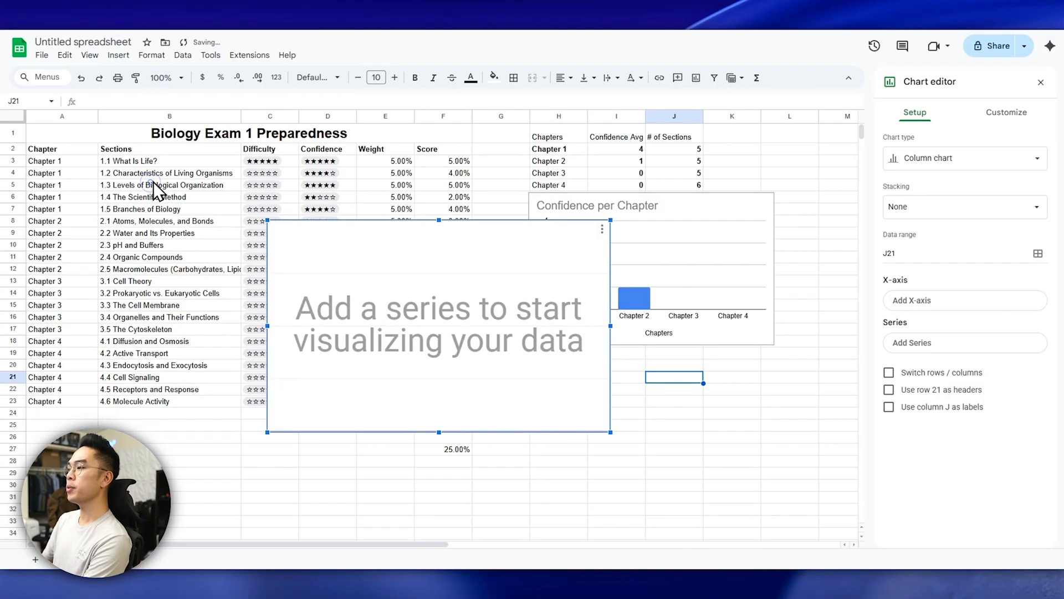
{"action": "left_click", "coordinate": [924, 166]}
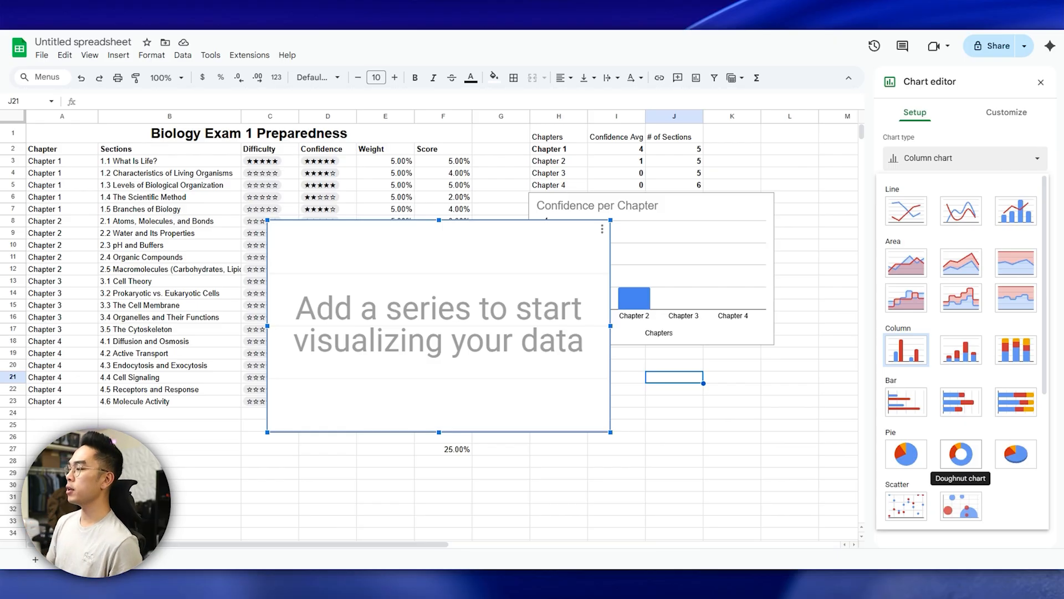
{"action": "left_click", "coordinate": [953, 458]}
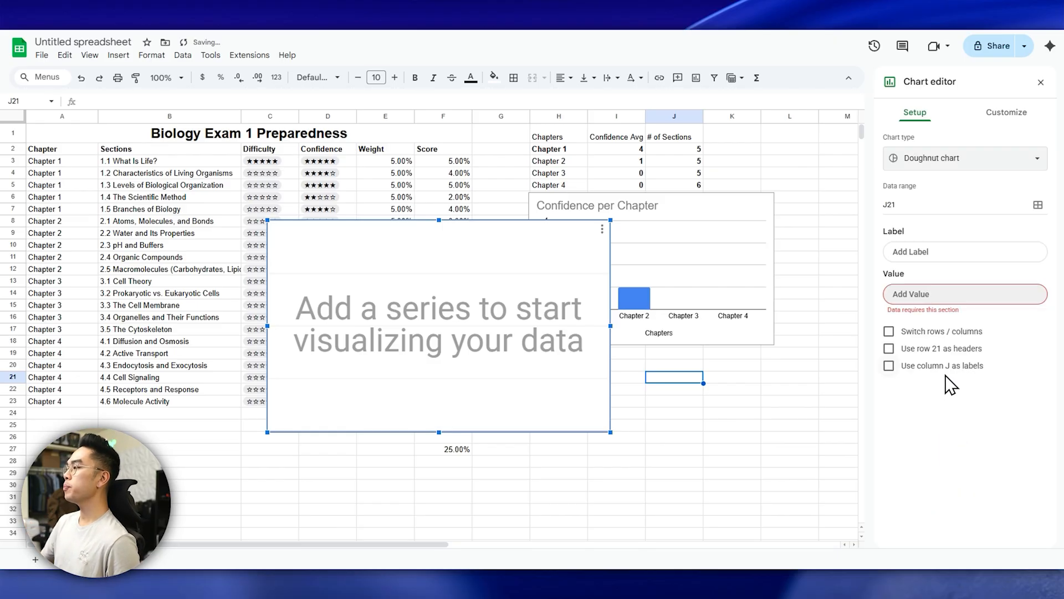
Set the doughnut chart's data ranges to H1:H5 and J1:J5 so it plots the number of sections per chapter.
{"action": "left_click", "coordinate": [904, 206]}
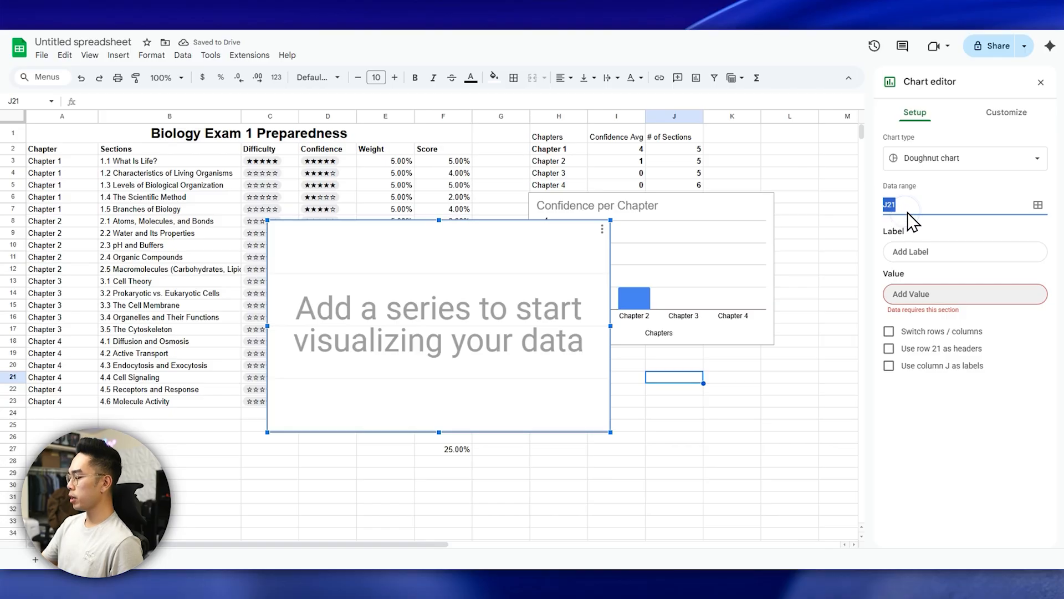
{"action": "left_click", "coordinate": [1035, 205]}
{"action": "left_click_drag", "start_coordinate": [542, 194], "coordinate": [393, 205]}
{"action": "left_click_drag", "start_coordinate": [556, 136], "coordinate": [571, 190]}
{"action": "left_click", "coordinate": [336, 265]}
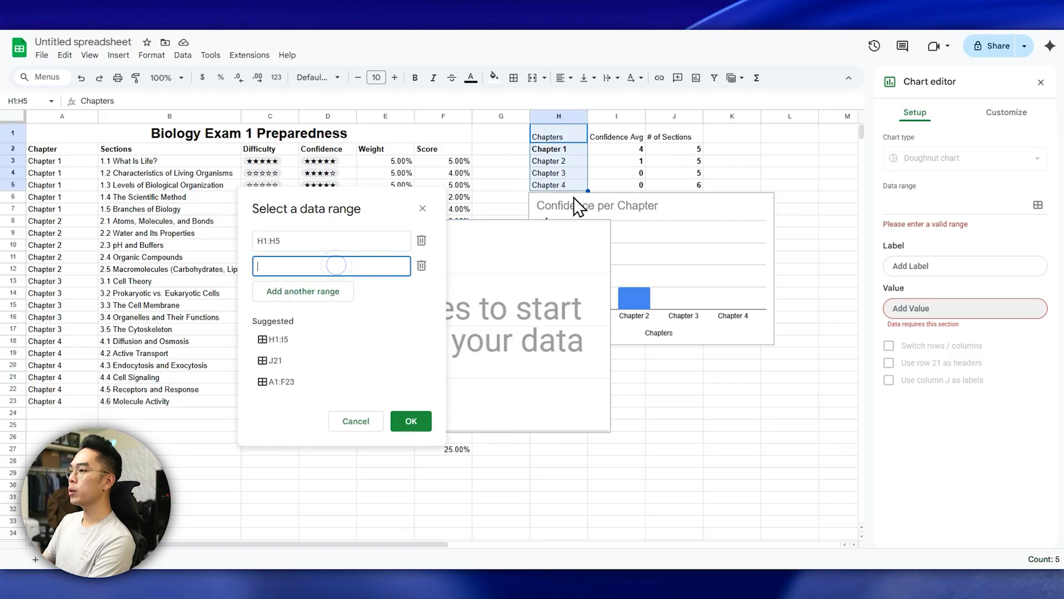
{"action": "left_click_drag", "start_coordinate": [676, 135], "coordinate": [679, 189]}
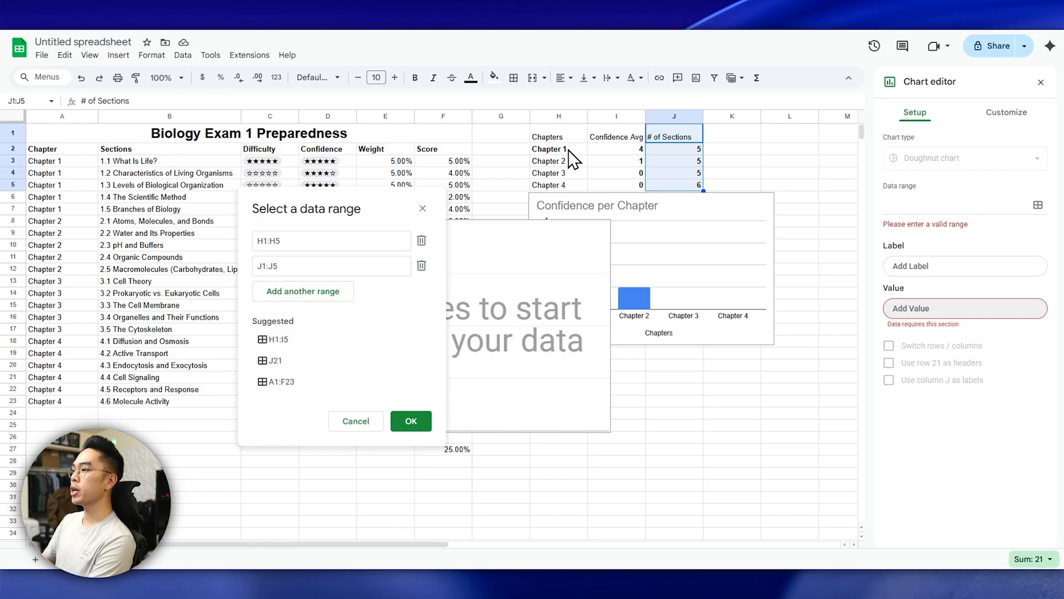
{"action": "key", "text": "Return"}
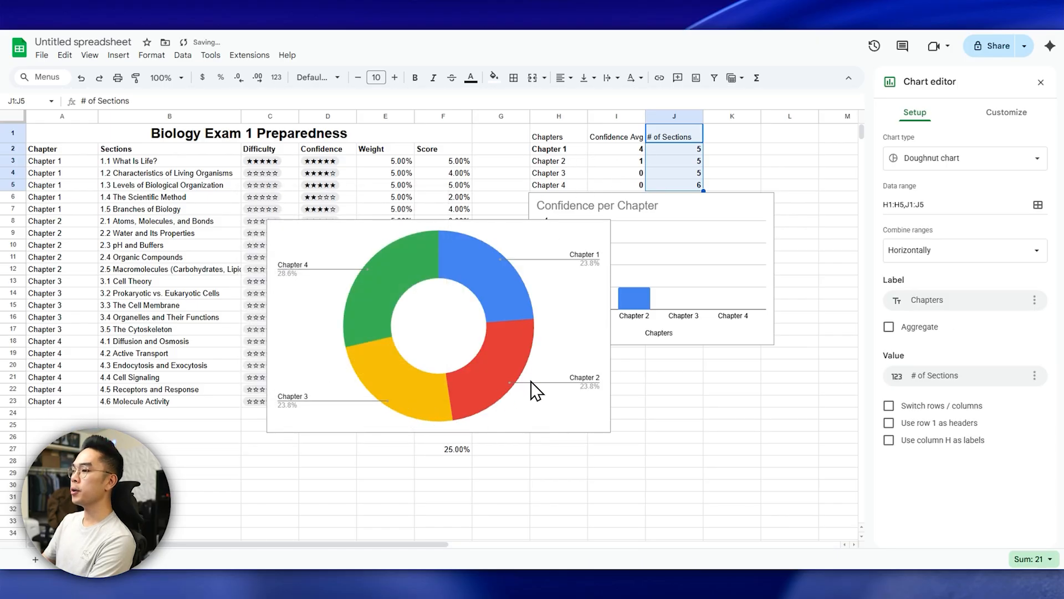
Shrink the doughnut chart and place it directly beneath the Confidence per Chapter chart, matching that chart's width.
{"action": "left_click", "coordinate": [551, 314]}
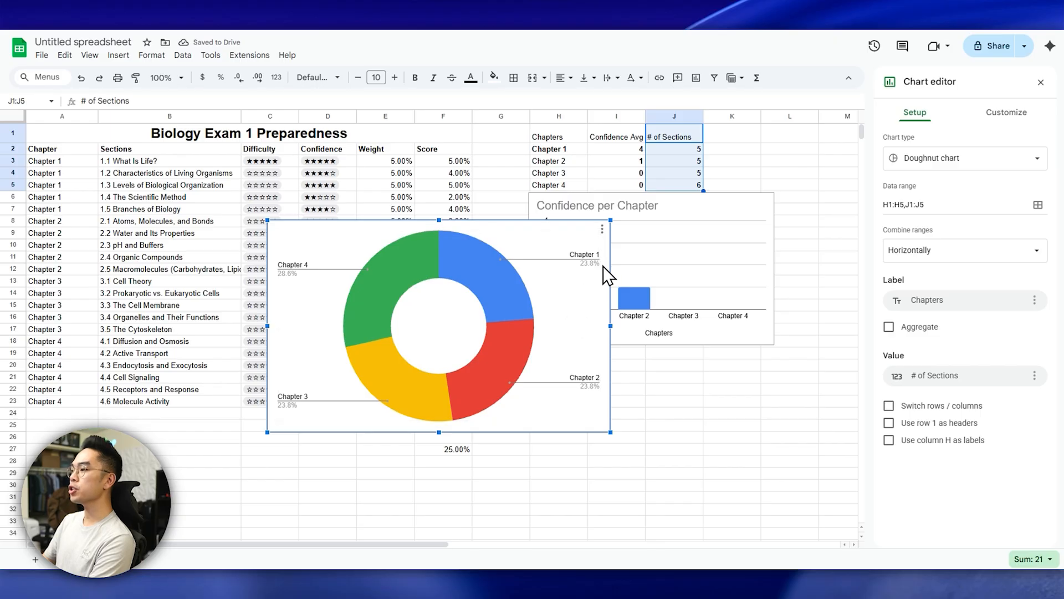
{"action": "left_click_drag", "start_coordinate": [603, 266], "coordinate": [752, 294]}
{"action": "left_click", "coordinate": [549, 325]}
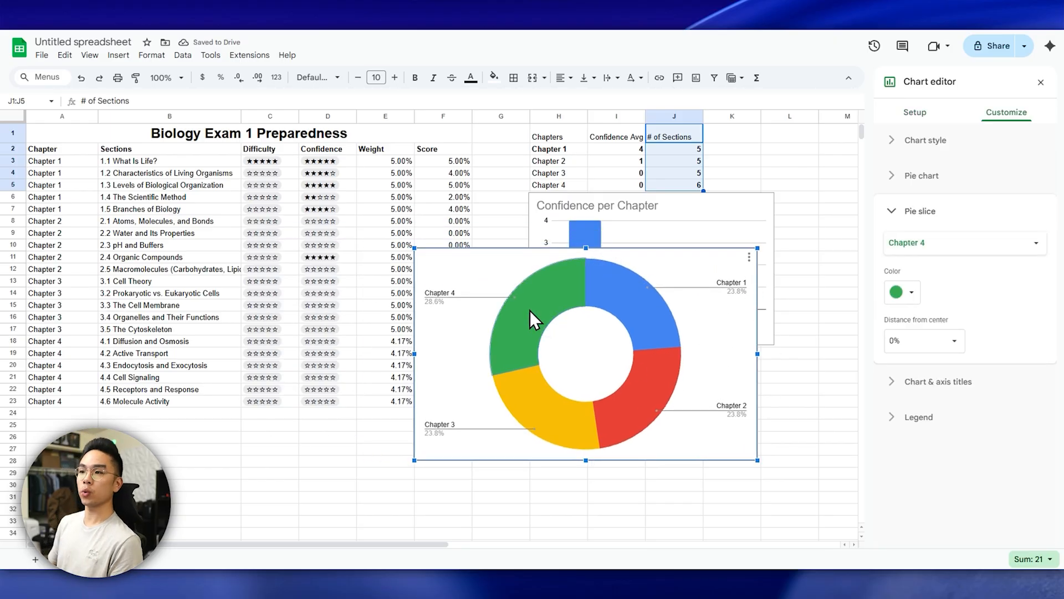
{"action": "left_click", "coordinate": [646, 385]}
{"action": "left_click", "coordinate": [560, 402]}
{"action": "left_click_drag", "start_coordinate": [757, 460], "coordinate": [641, 387]}
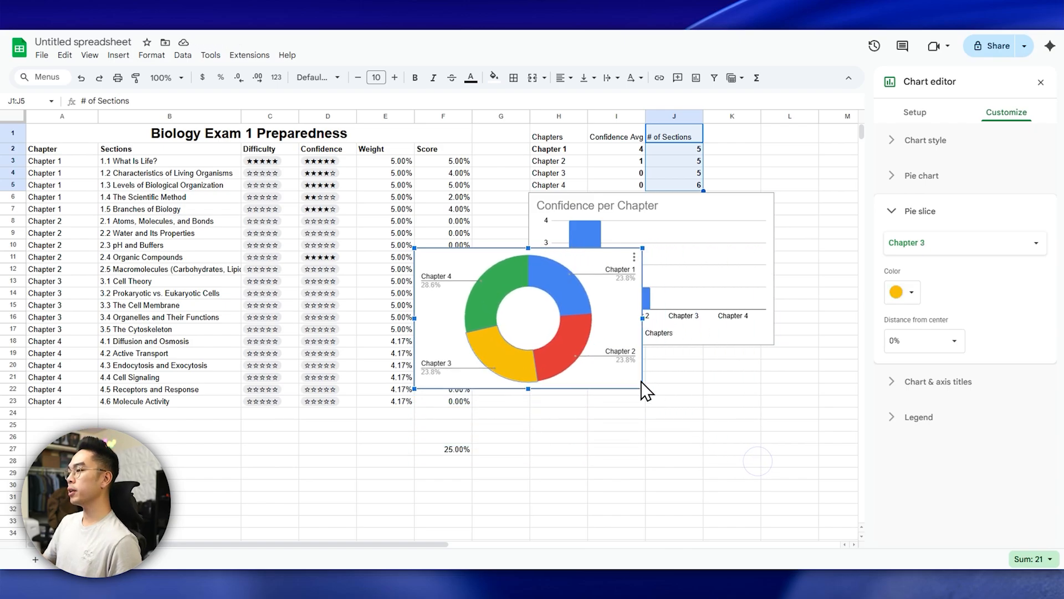
{"action": "left_click_drag", "start_coordinate": [606, 344], "coordinate": [719, 417]}
{"action": "left_click_drag", "start_coordinate": [752, 480], "coordinate": [764, 485]}
{"action": "left_click", "coordinate": [812, 449]}
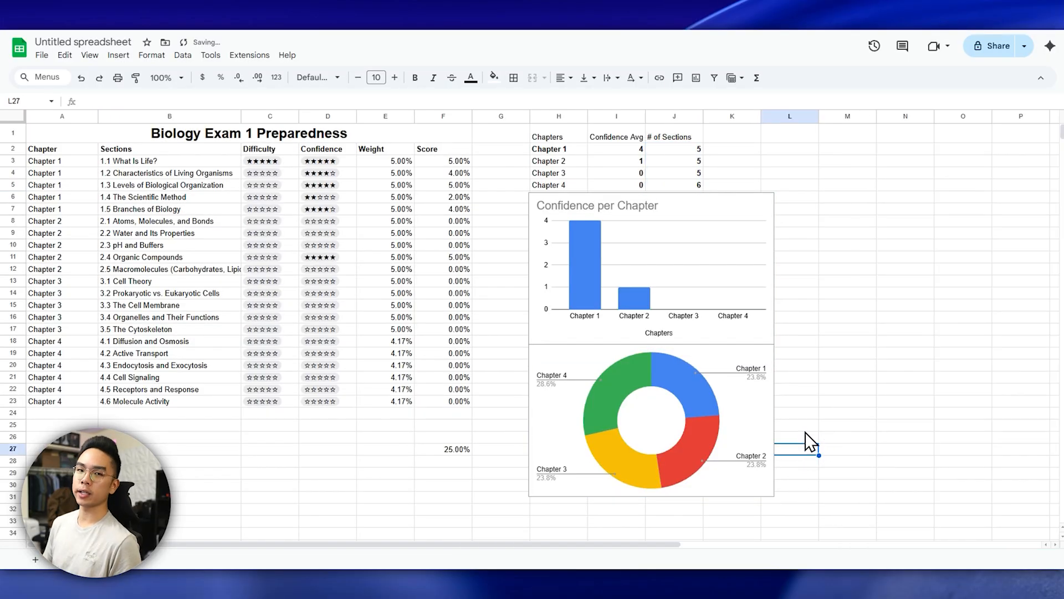
{"action": "left_click", "coordinate": [166, 162]}
{"action": "left_click", "coordinate": [174, 197]}
{"action": "left_click", "coordinate": [186, 245]}
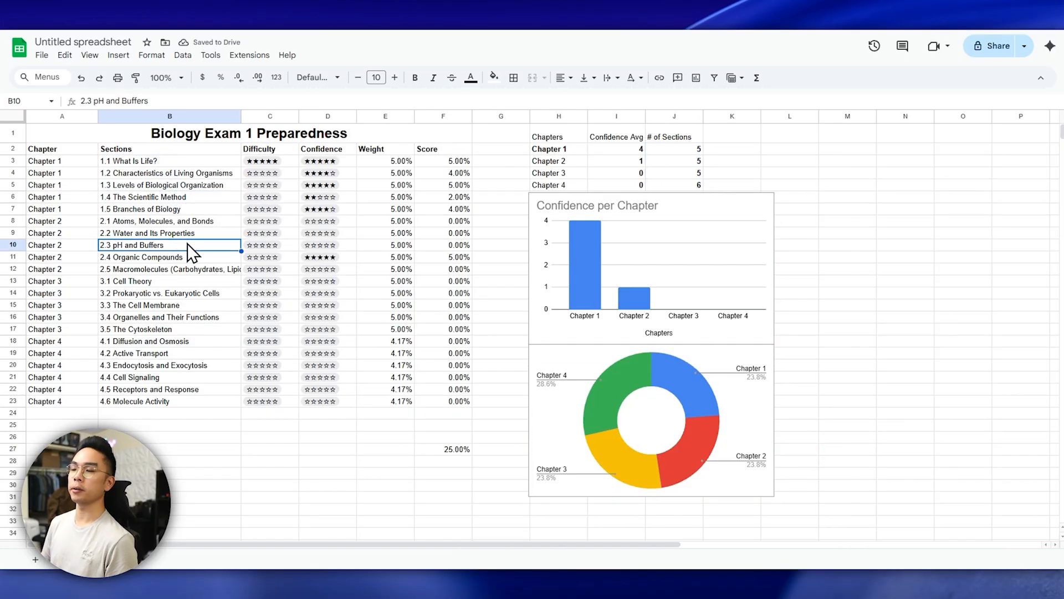
{"action": "left_click", "coordinate": [831, 232]}
{"action": "left_click_drag", "start_coordinate": [571, 138], "coordinate": [681, 179]}
{"action": "left_click", "coordinate": [780, 194]}
Move both charts together to the top of column G so they cover the chapter summary table.
{"action": "left_click", "coordinate": [745, 221]}
{"action": "left_click", "coordinate": [746, 401]}
{"action": "left_click", "coordinate": [866, 357]}
{"action": "left_click", "coordinate": [755, 327]}
{"action": "left_click", "coordinate": [751, 393], "text": "ctrl"}
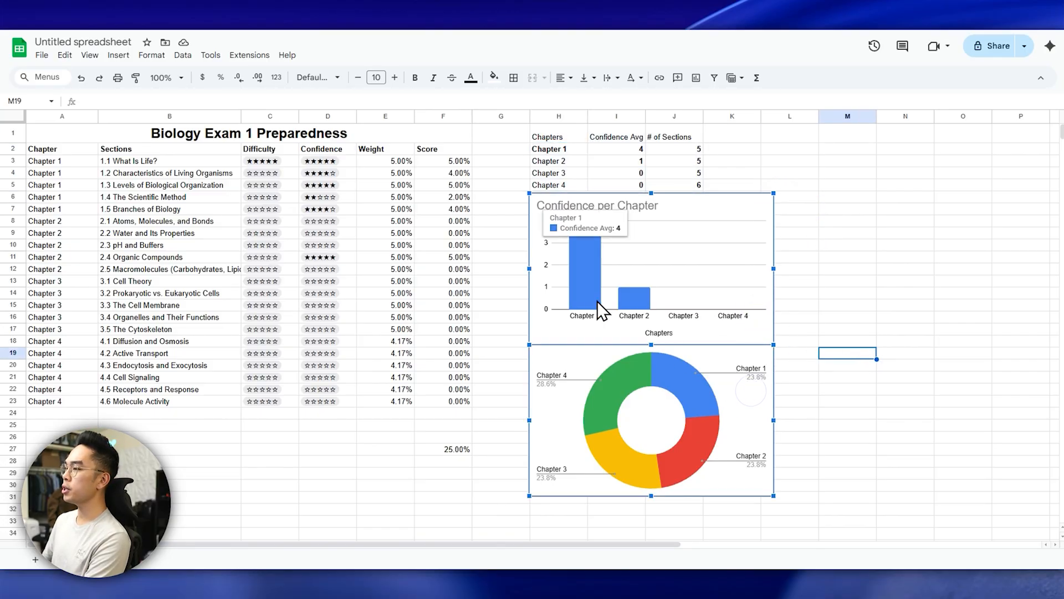
{"action": "left_click_drag", "start_coordinate": [559, 319], "coordinate": [503, 249]}
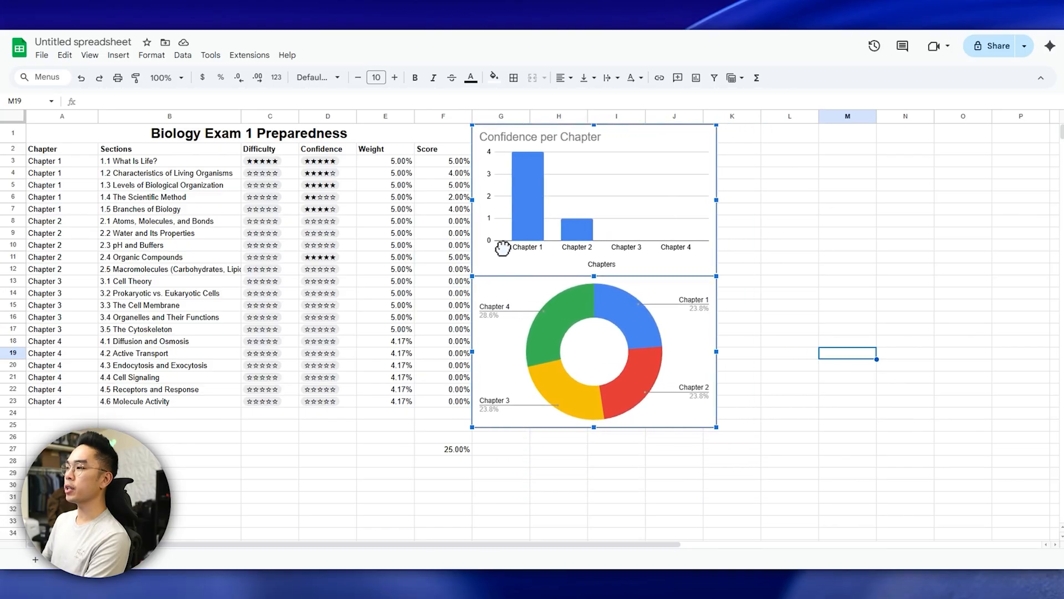
{"action": "left_click", "coordinate": [784, 256]}
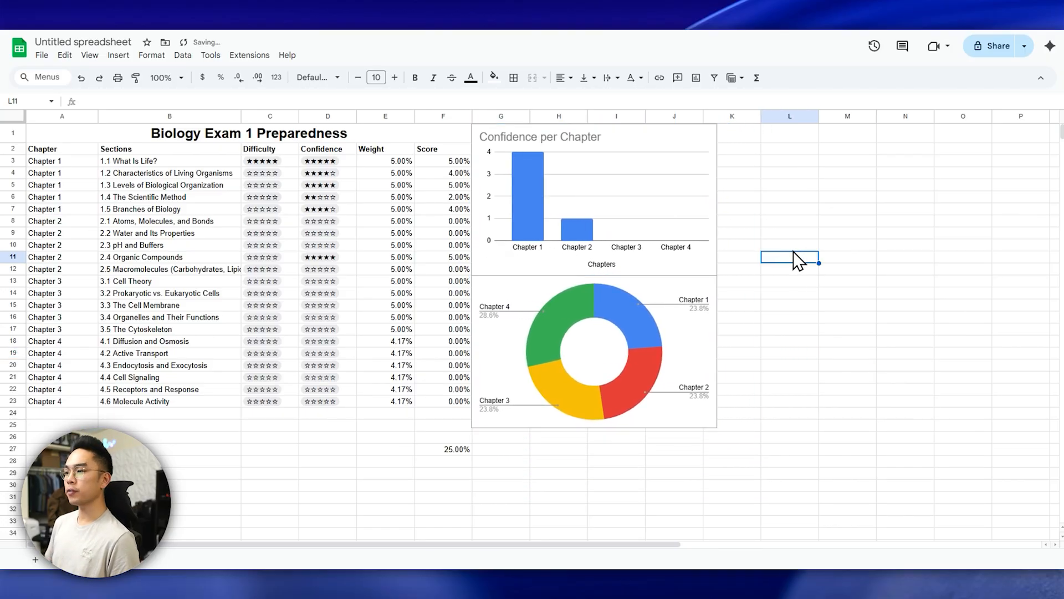
Add a bold "Predicted Score" label in F26 above the total score and widen column F to fit it.
{"action": "left_click", "coordinate": [453, 438]}
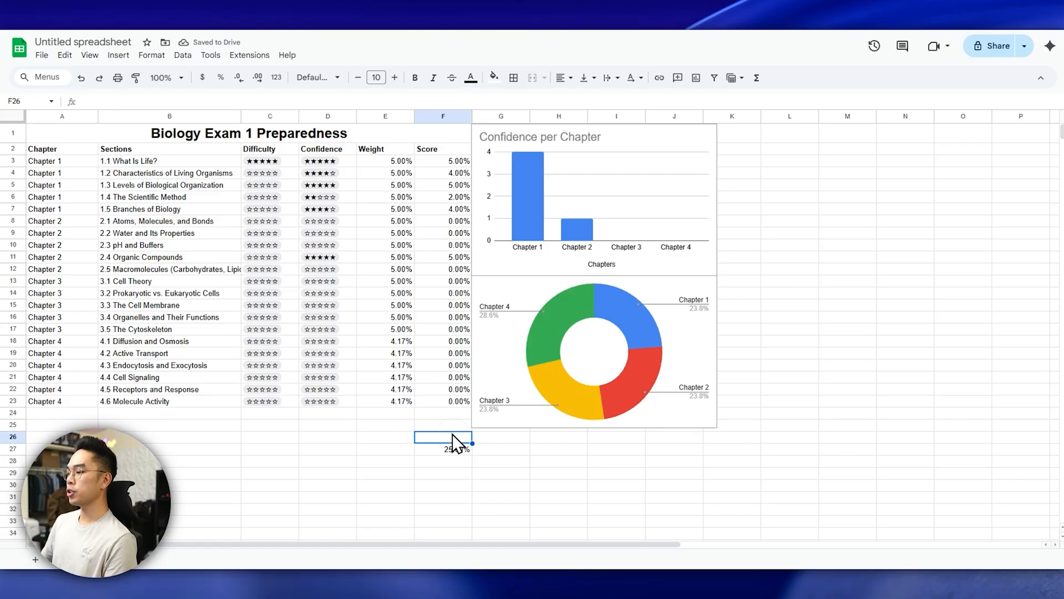
{"action": "type", "text": "Predicted Score"}
{"action": "key", "text": "Return"}
{"action": "left_click", "coordinate": [455, 439]}
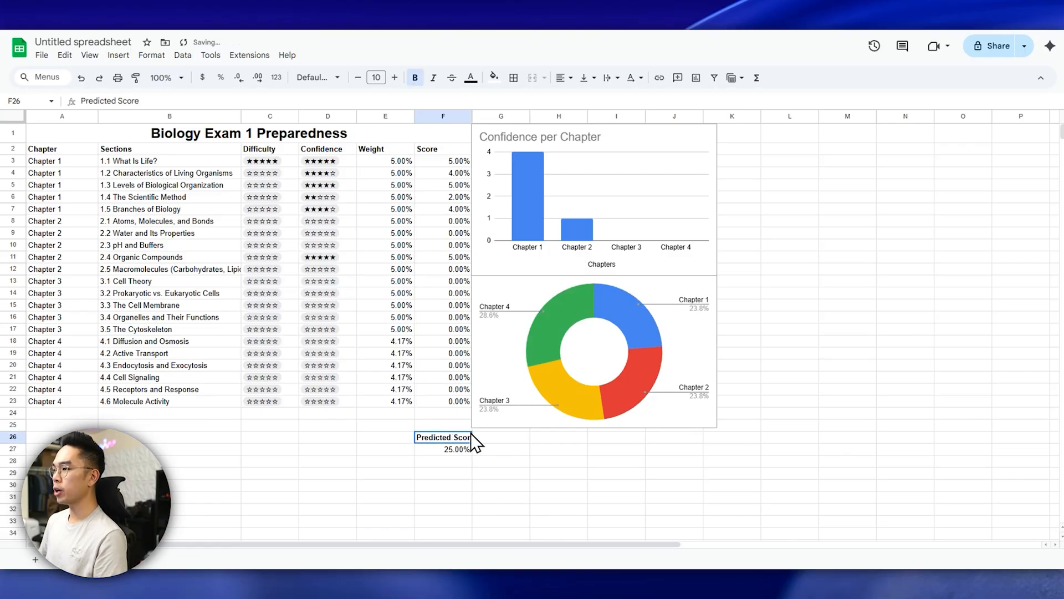
{"action": "left_click", "coordinate": [541, 445]}
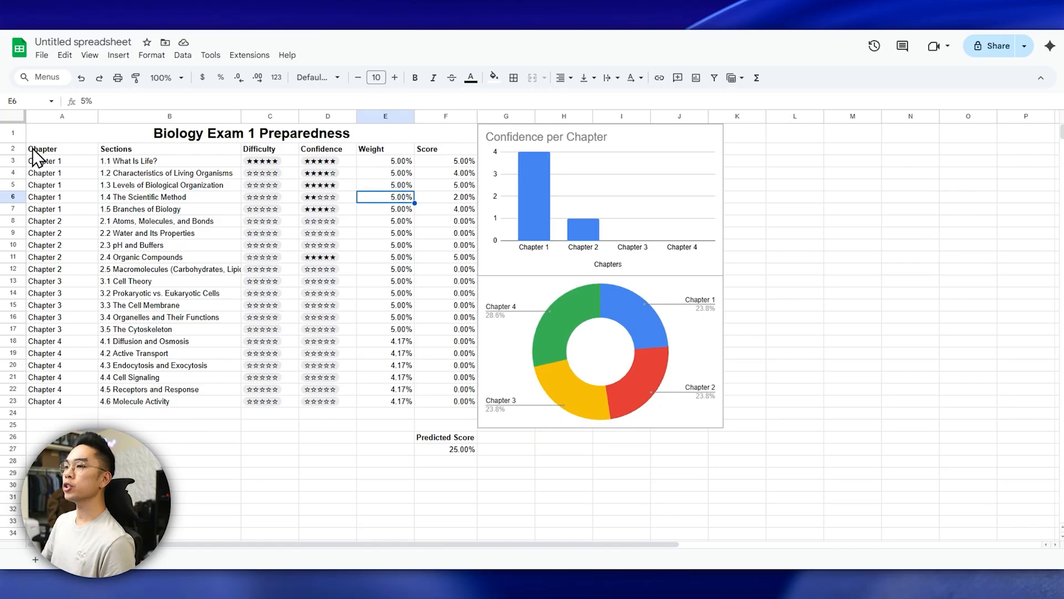
Create a filter on the tracker table in A2:F23.
{"action": "left_click_drag", "start_coordinate": [38, 150], "coordinate": [447, 395]}
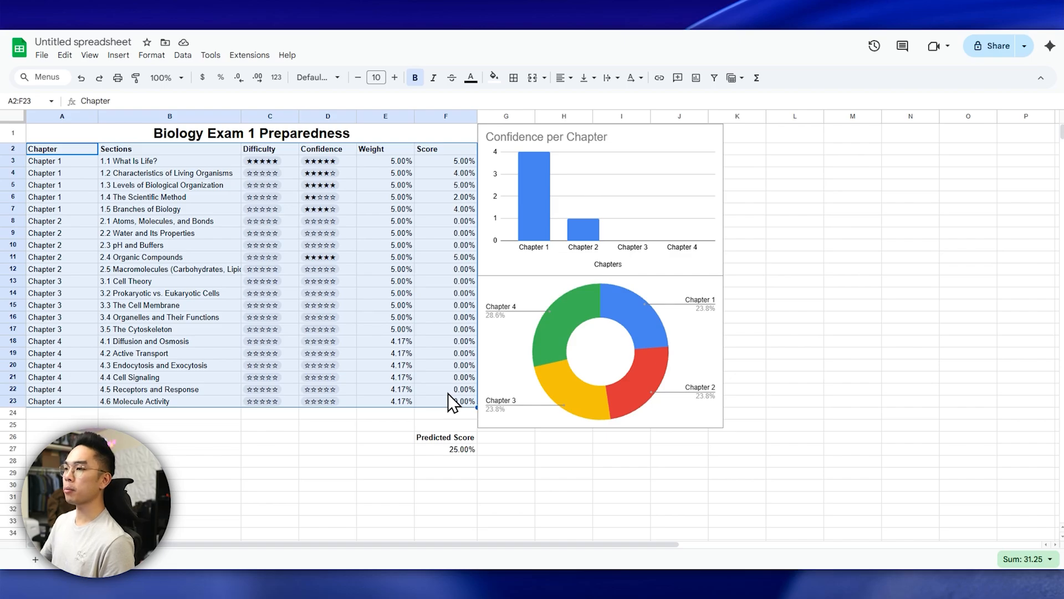
{"action": "left_click", "coordinate": [183, 54]}
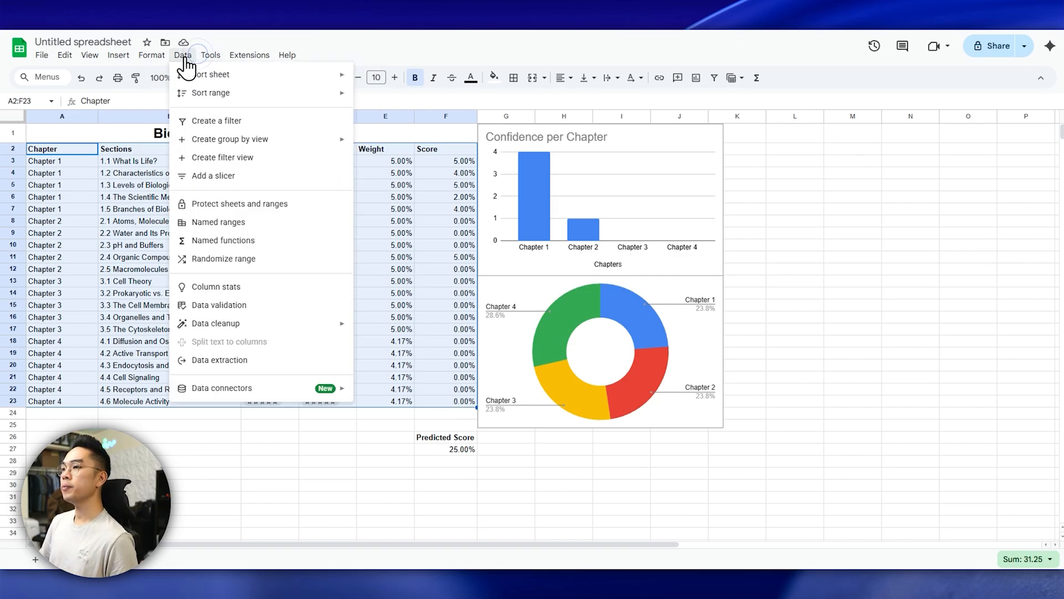
{"action": "left_click", "coordinate": [210, 120]}
{"action": "left_click", "coordinate": [246, 232]}
{"action": "left_click", "coordinate": [196, 176]}
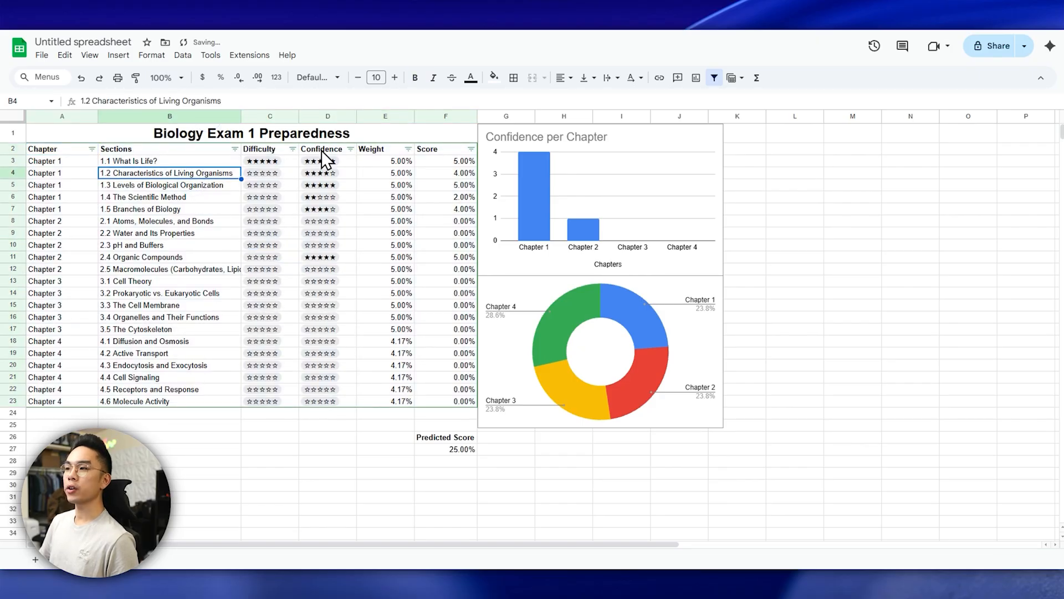
Examine the sort and filter options of the Confidence, Weight and Sections columns.
{"action": "left_click", "coordinate": [344, 149]}
{"action": "left_click", "coordinate": [351, 149]}
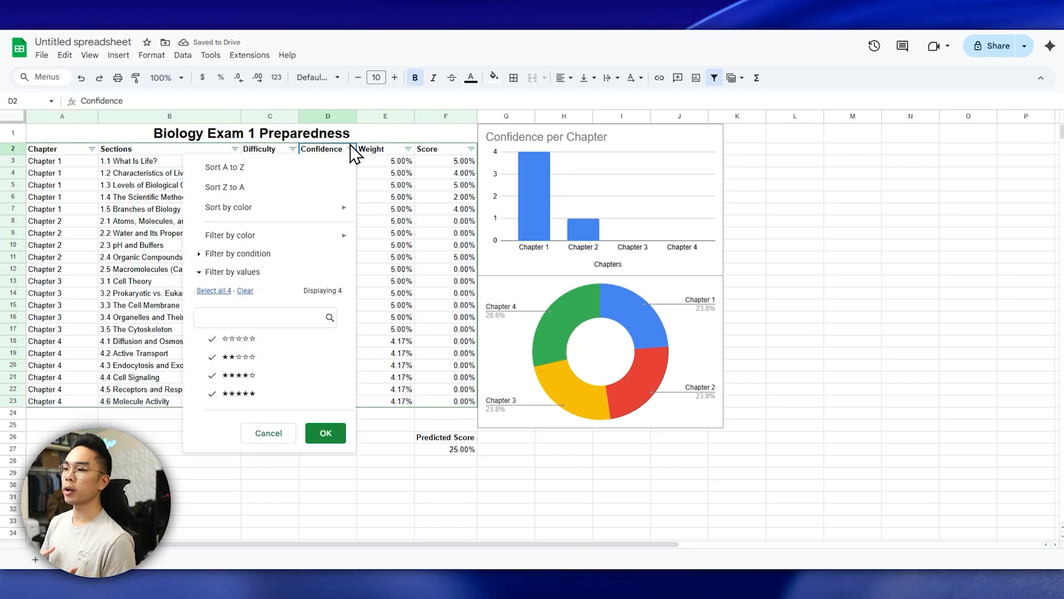
{"action": "left_click", "coordinate": [408, 149]}
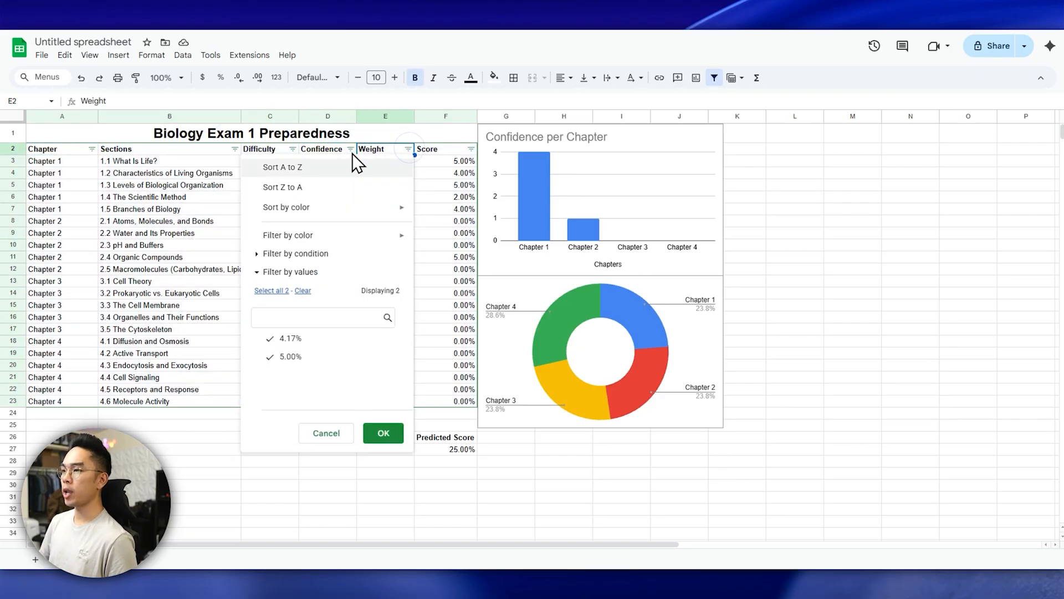
{"action": "left_click", "coordinate": [235, 149]}
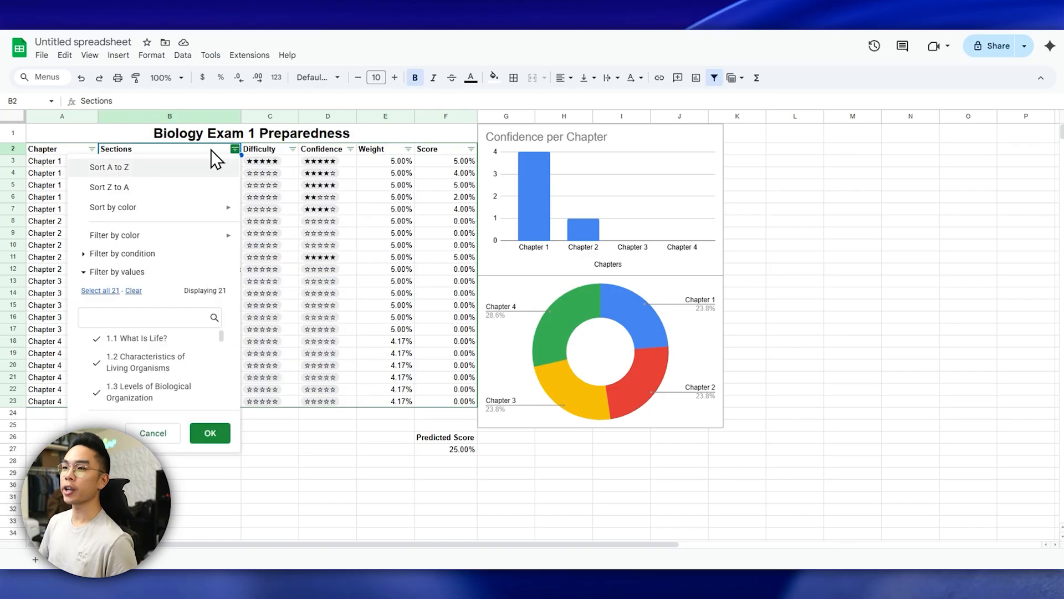
Try sorting the tracker table by Chapter from Z to A and undo the sort.
{"action": "left_click", "coordinate": [91, 149]}
{"action": "left_click", "coordinate": [108, 187]}
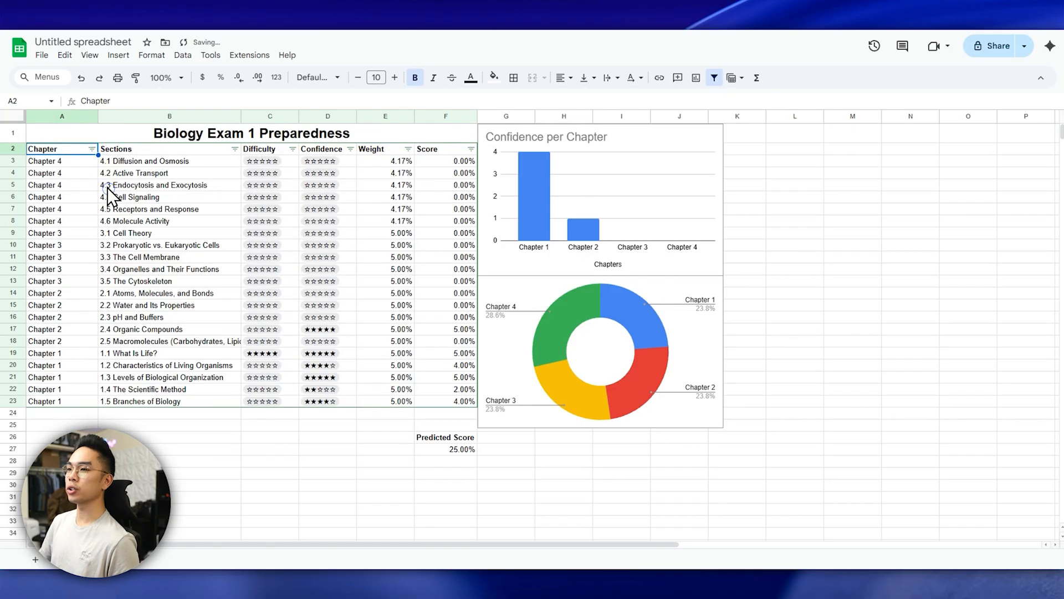
{"action": "left_click_drag", "start_coordinate": [56, 161], "coordinate": [61, 185]}
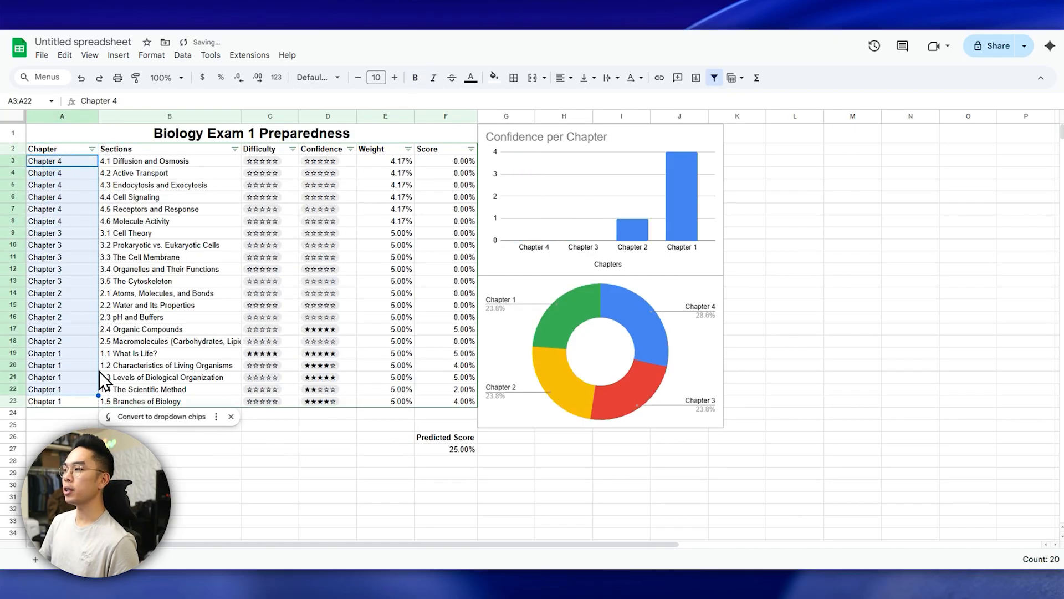
{"action": "key", "text": "ctrl+z"}
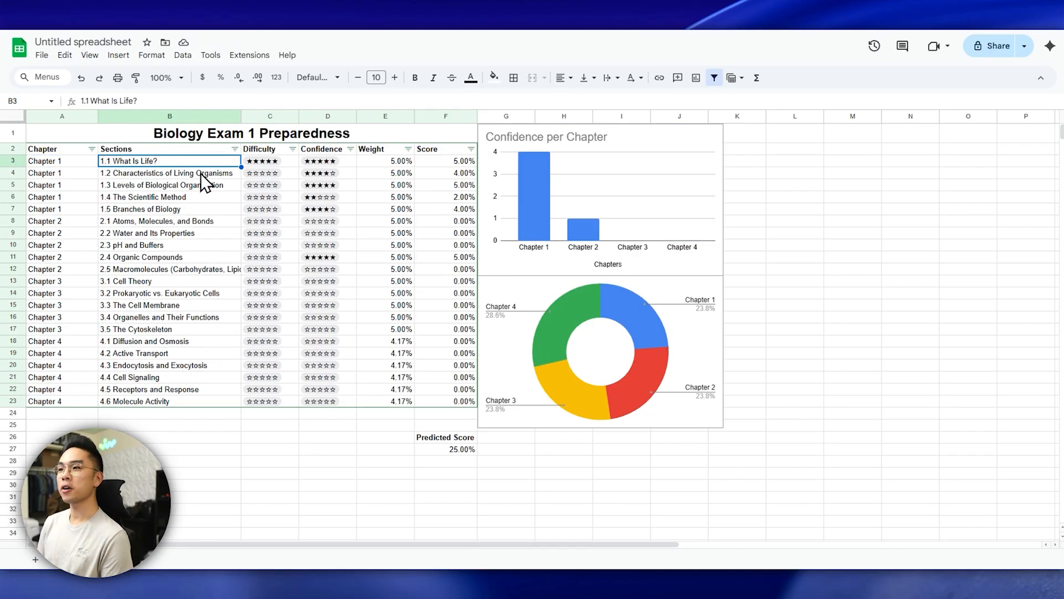
{"action": "left_click", "coordinate": [392, 138]}
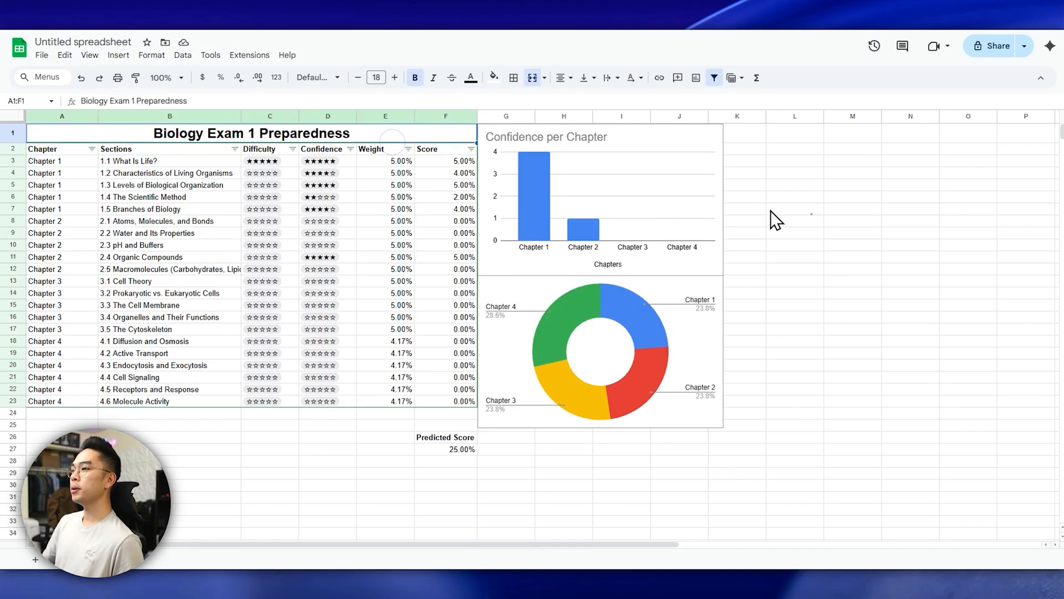
{"action": "left_click", "coordinate": [773, 212]}
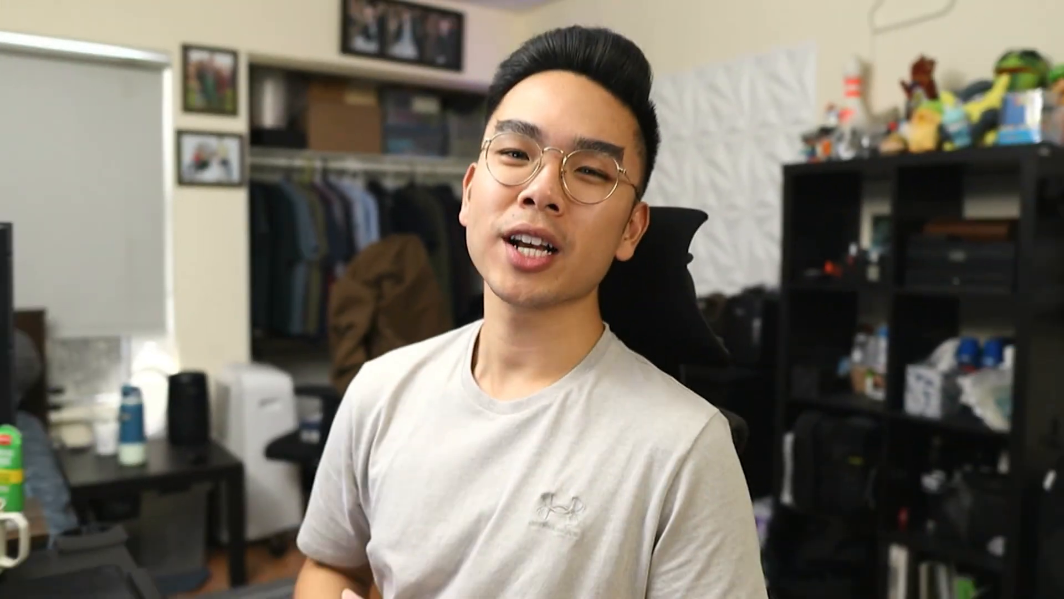